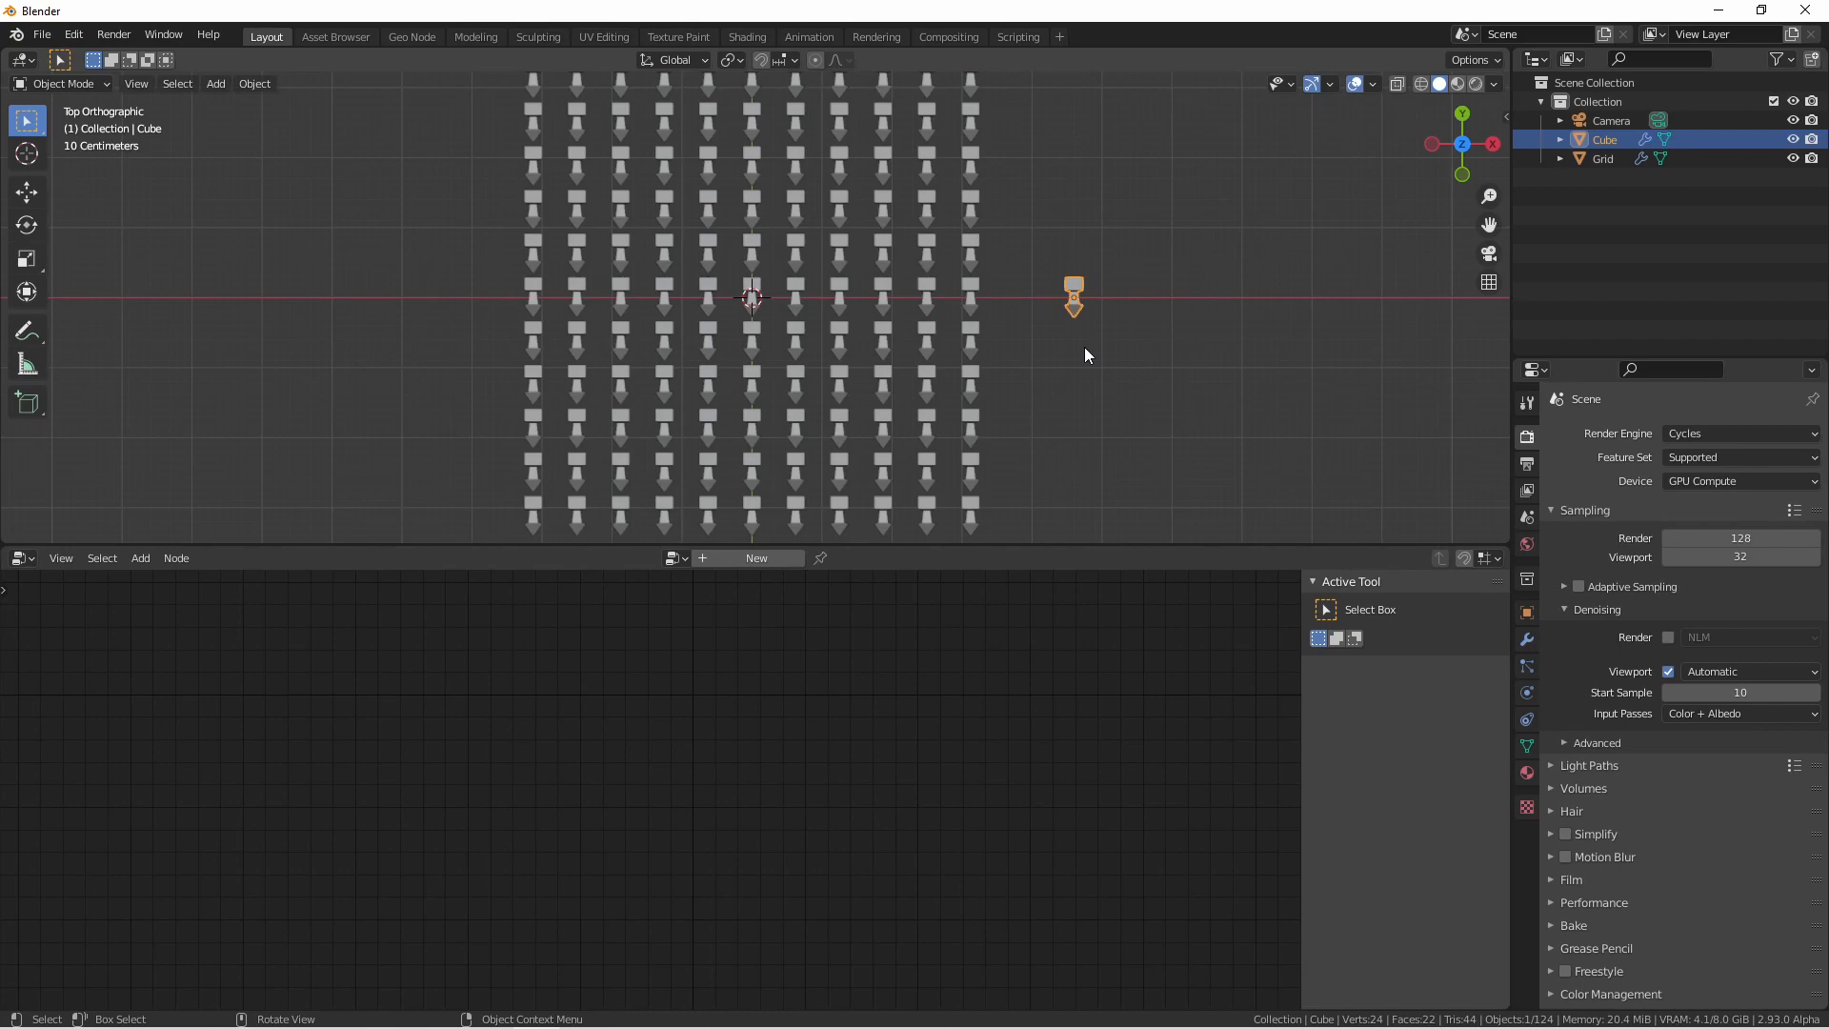
Step: Select the instanced grid and shift its Point Instance and Group Output nodes away from Group Input to make room
left_click(837, 288)
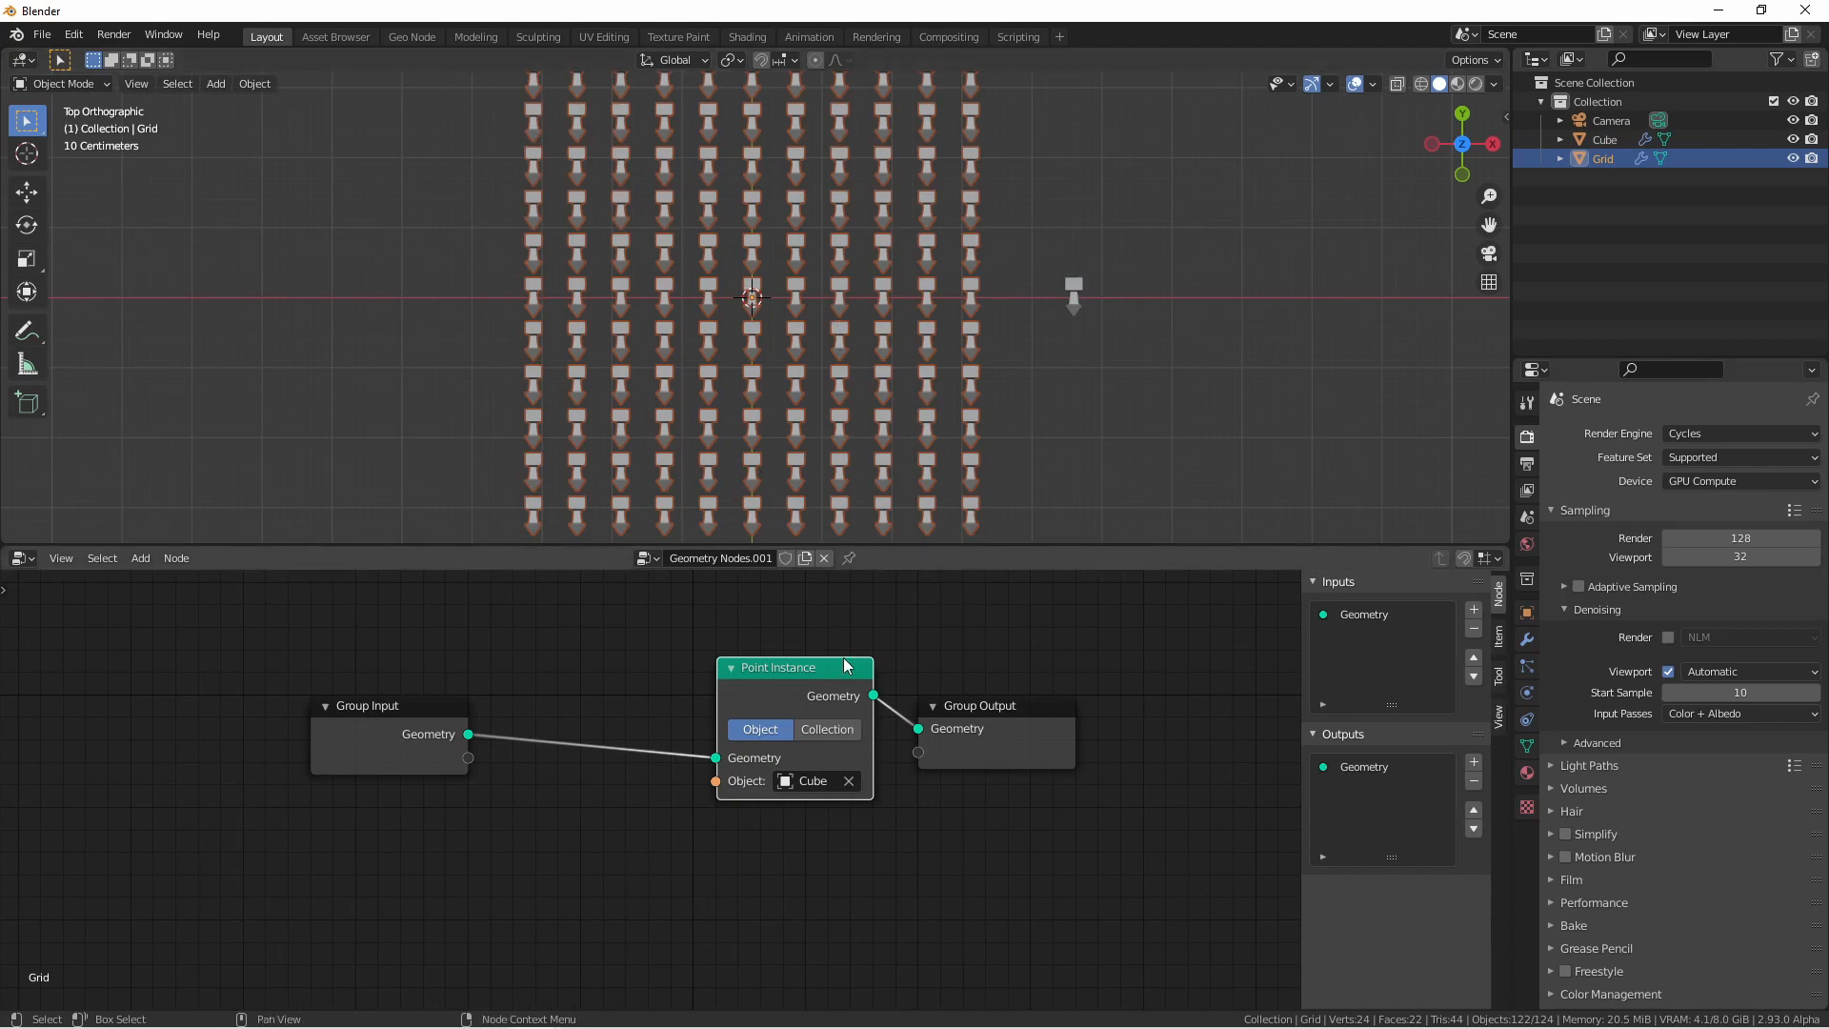
left_click_drag(1092, 836, 584, 672)
key("g")
left_click(737, 736)
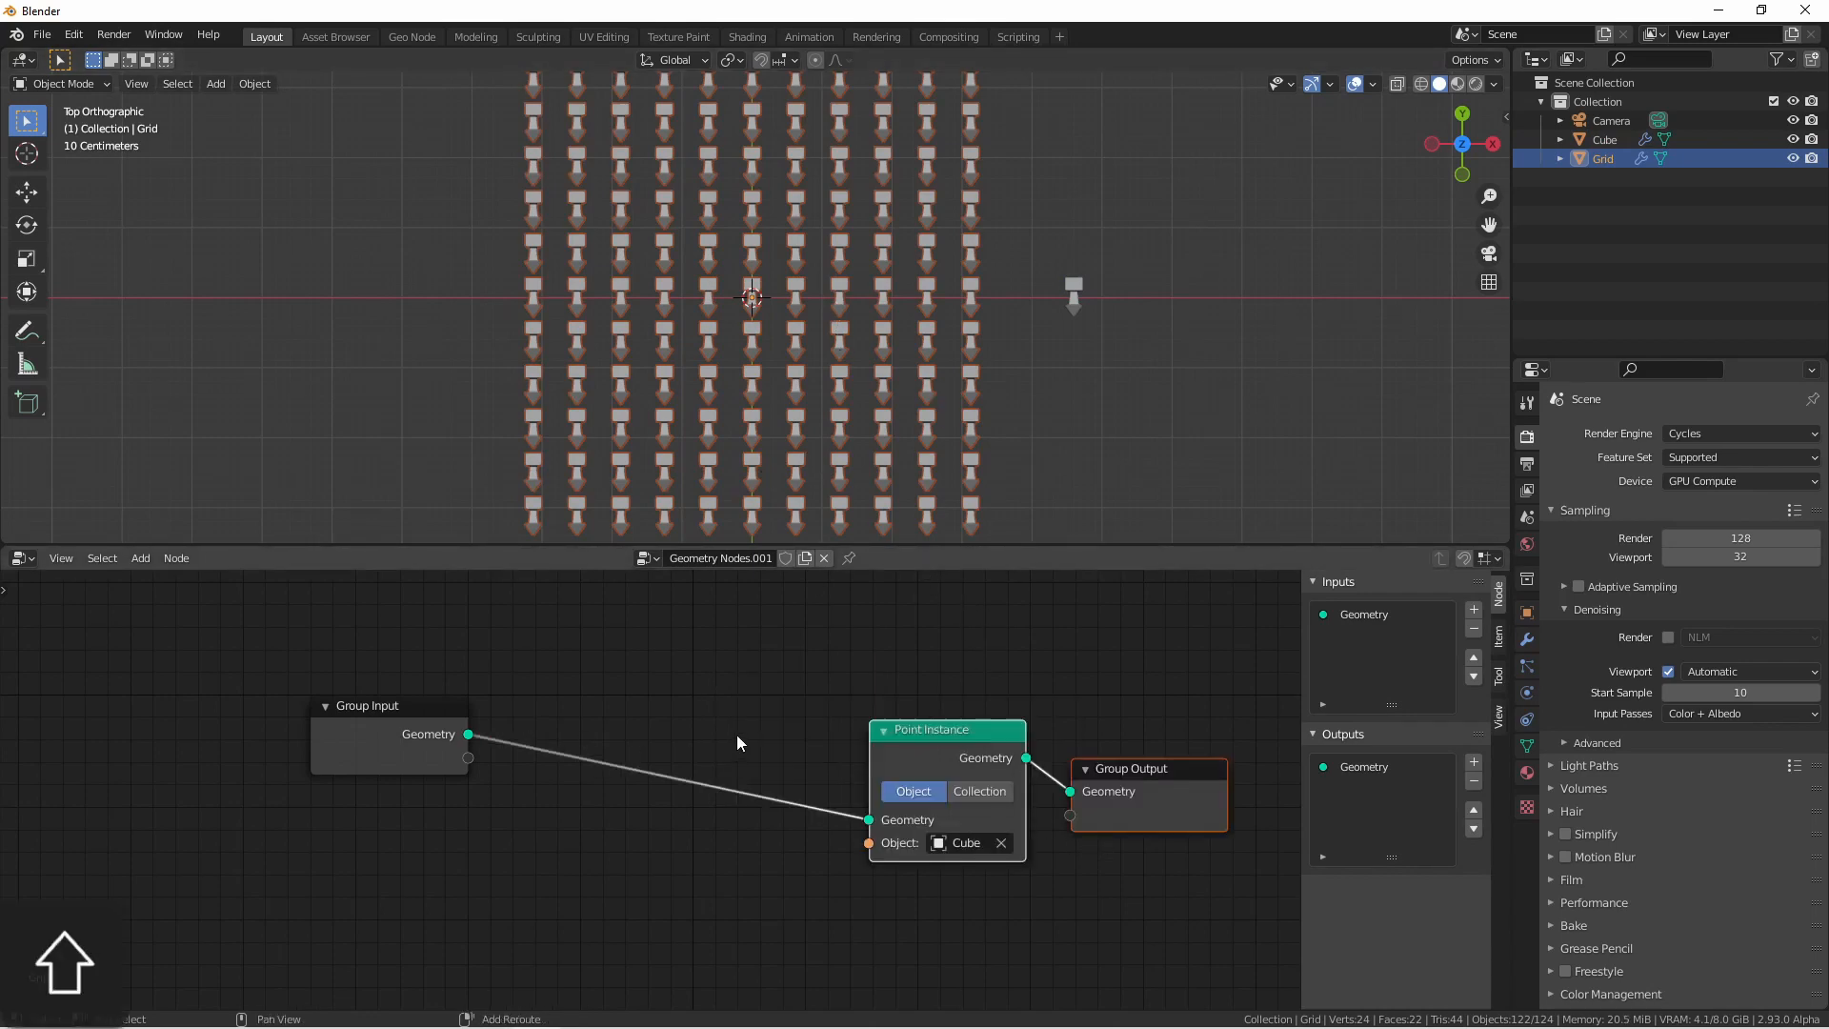
Step: Insert a Point Rotate node between Group Input and Point Instance, and set its angle type to Attribute
key("shift+a")
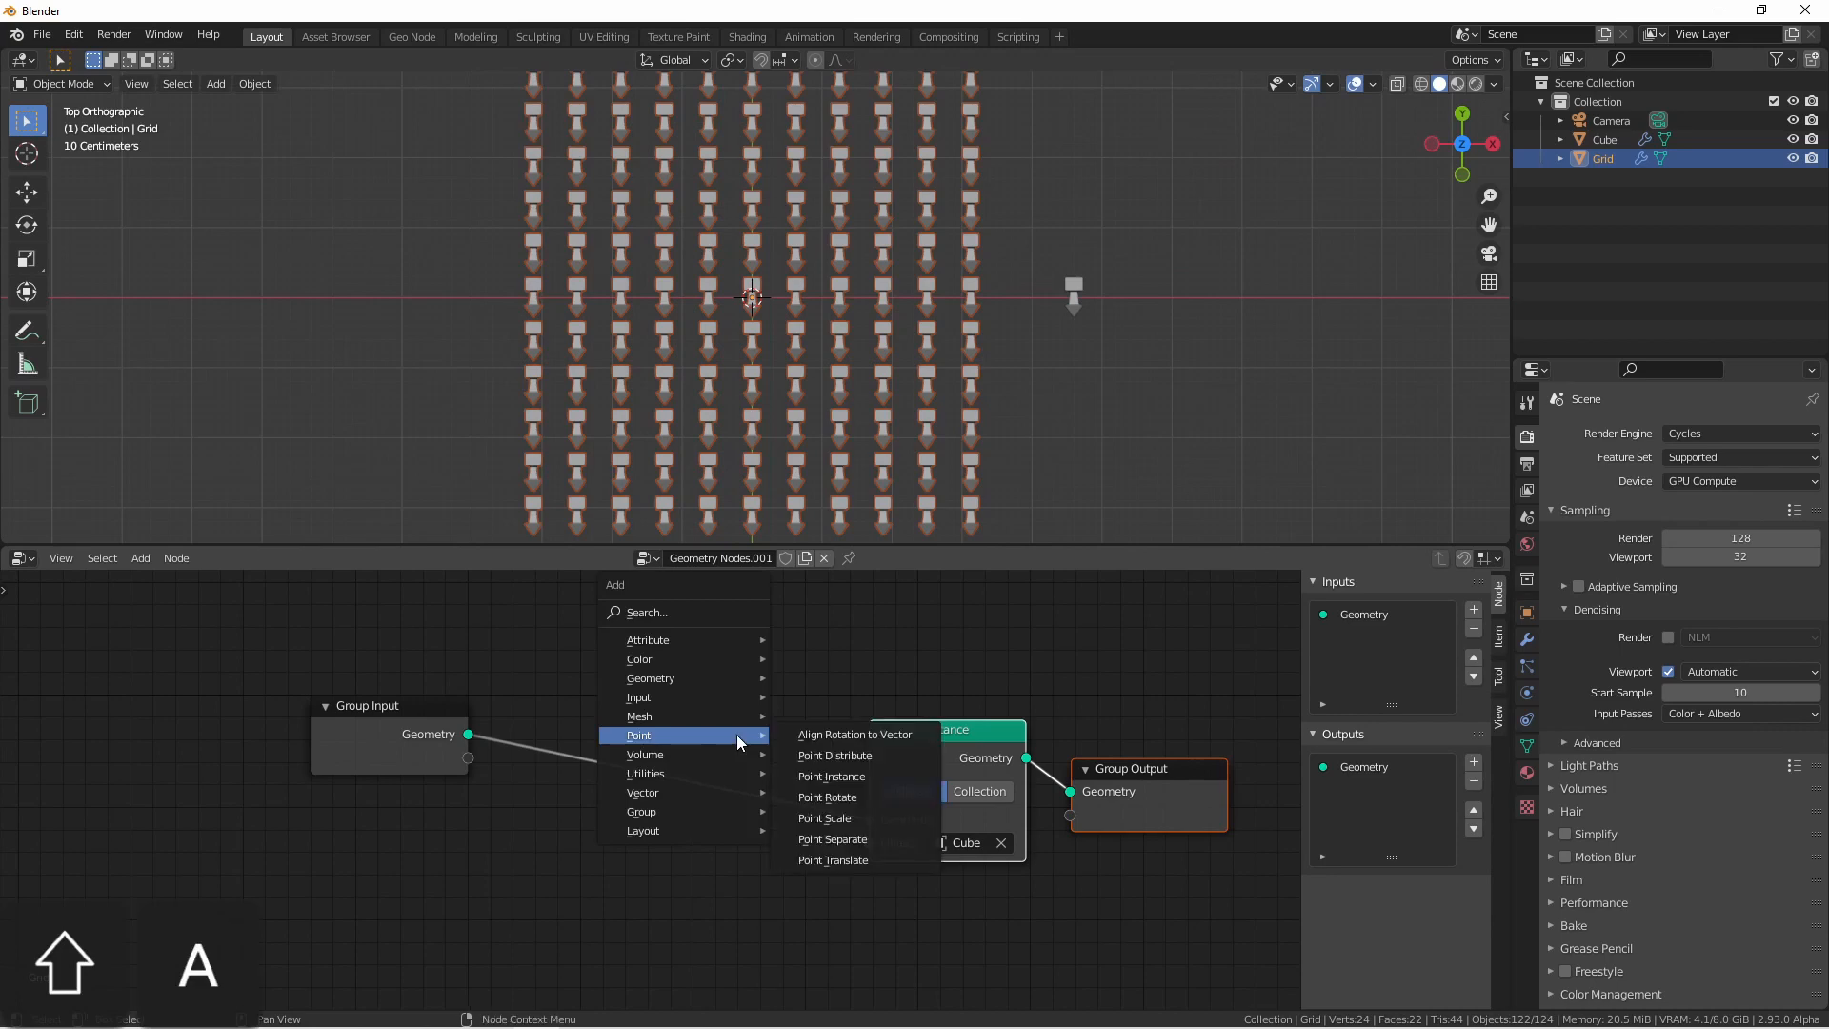
left_click(827, 797)
left_click(622, 638)
left_click(678, 710)
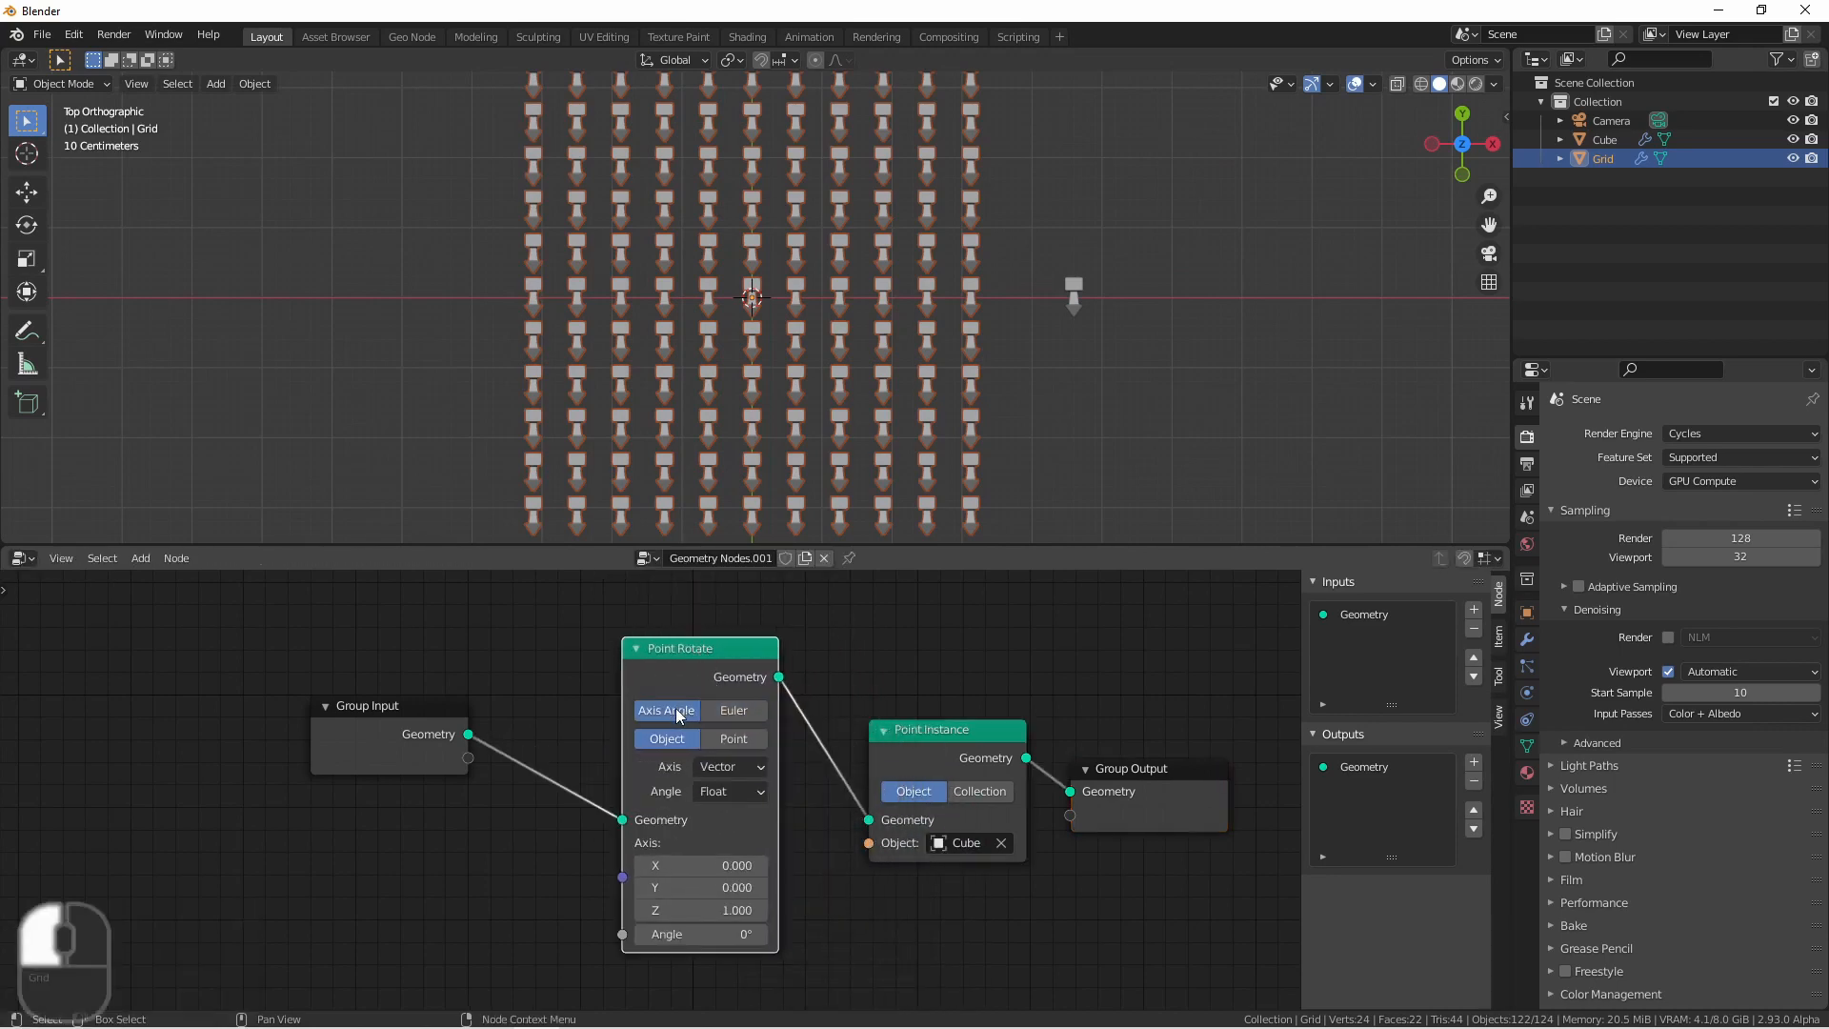
middle_click_drag(748, 764, 817, 745, "shift")
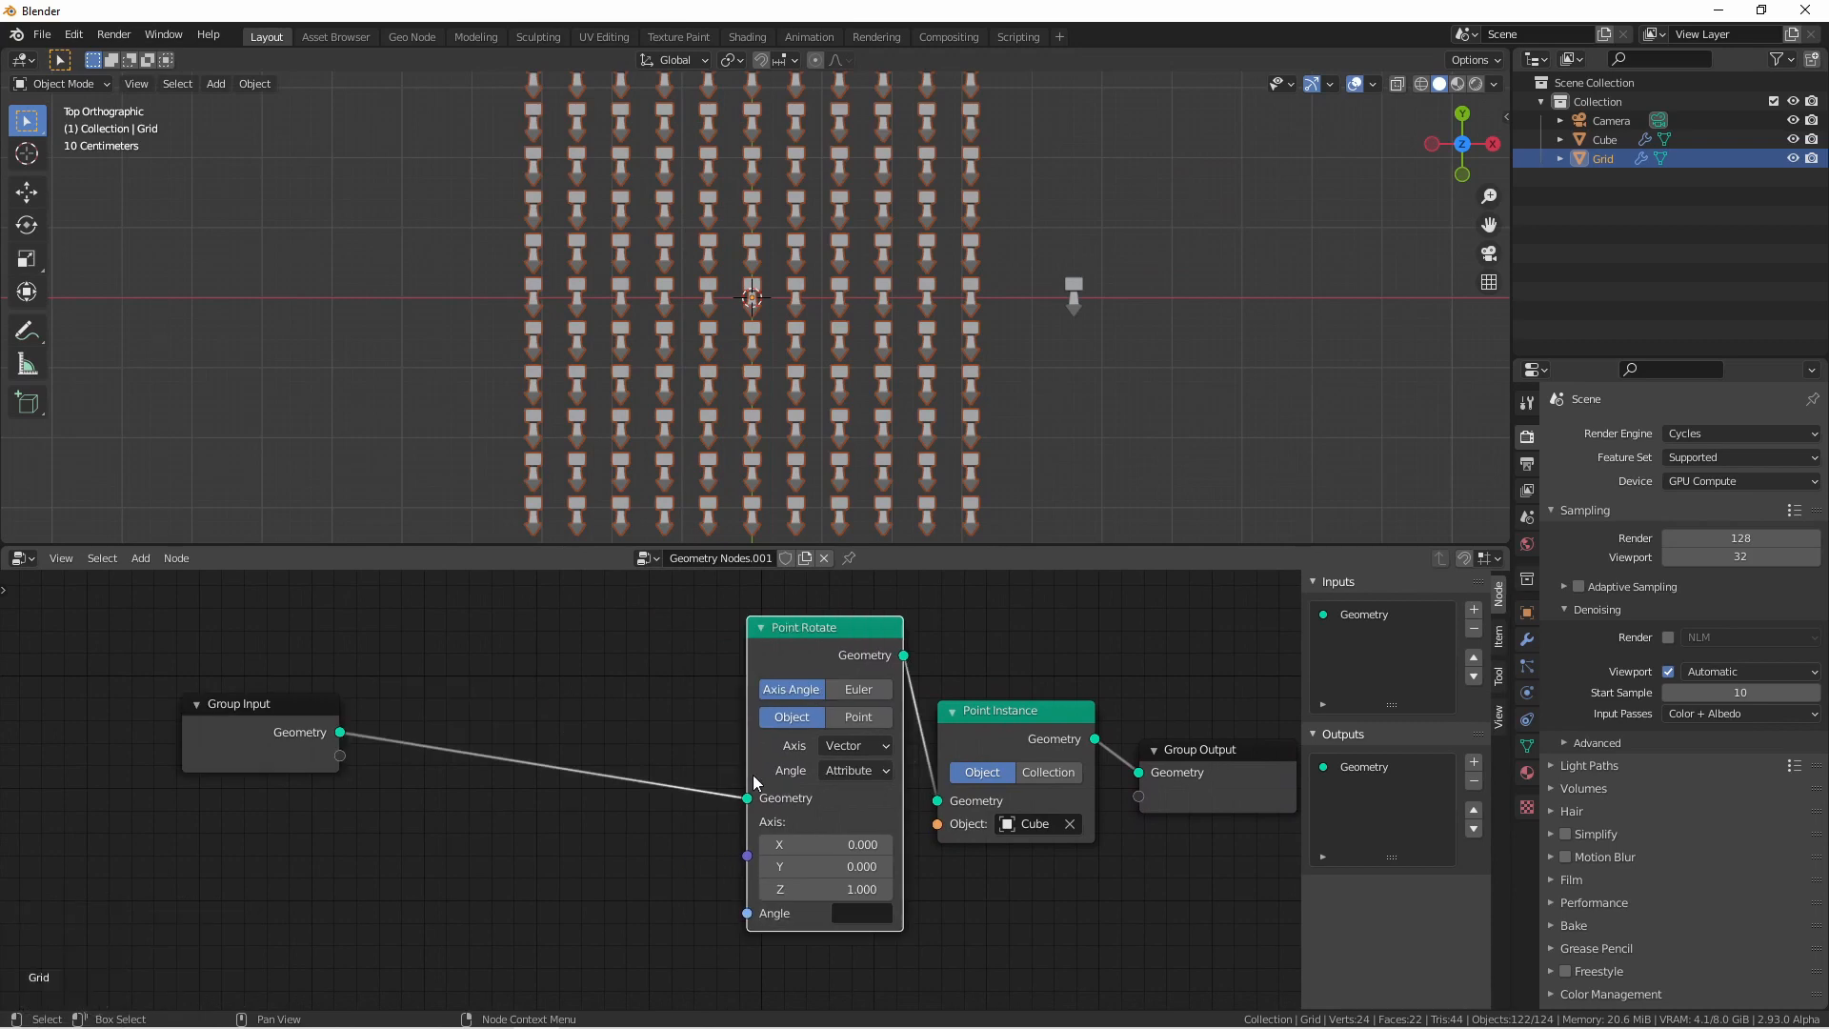
Step: Insert an Attribute Randomize node between Group Input and Point Rotate
key("shift+a")
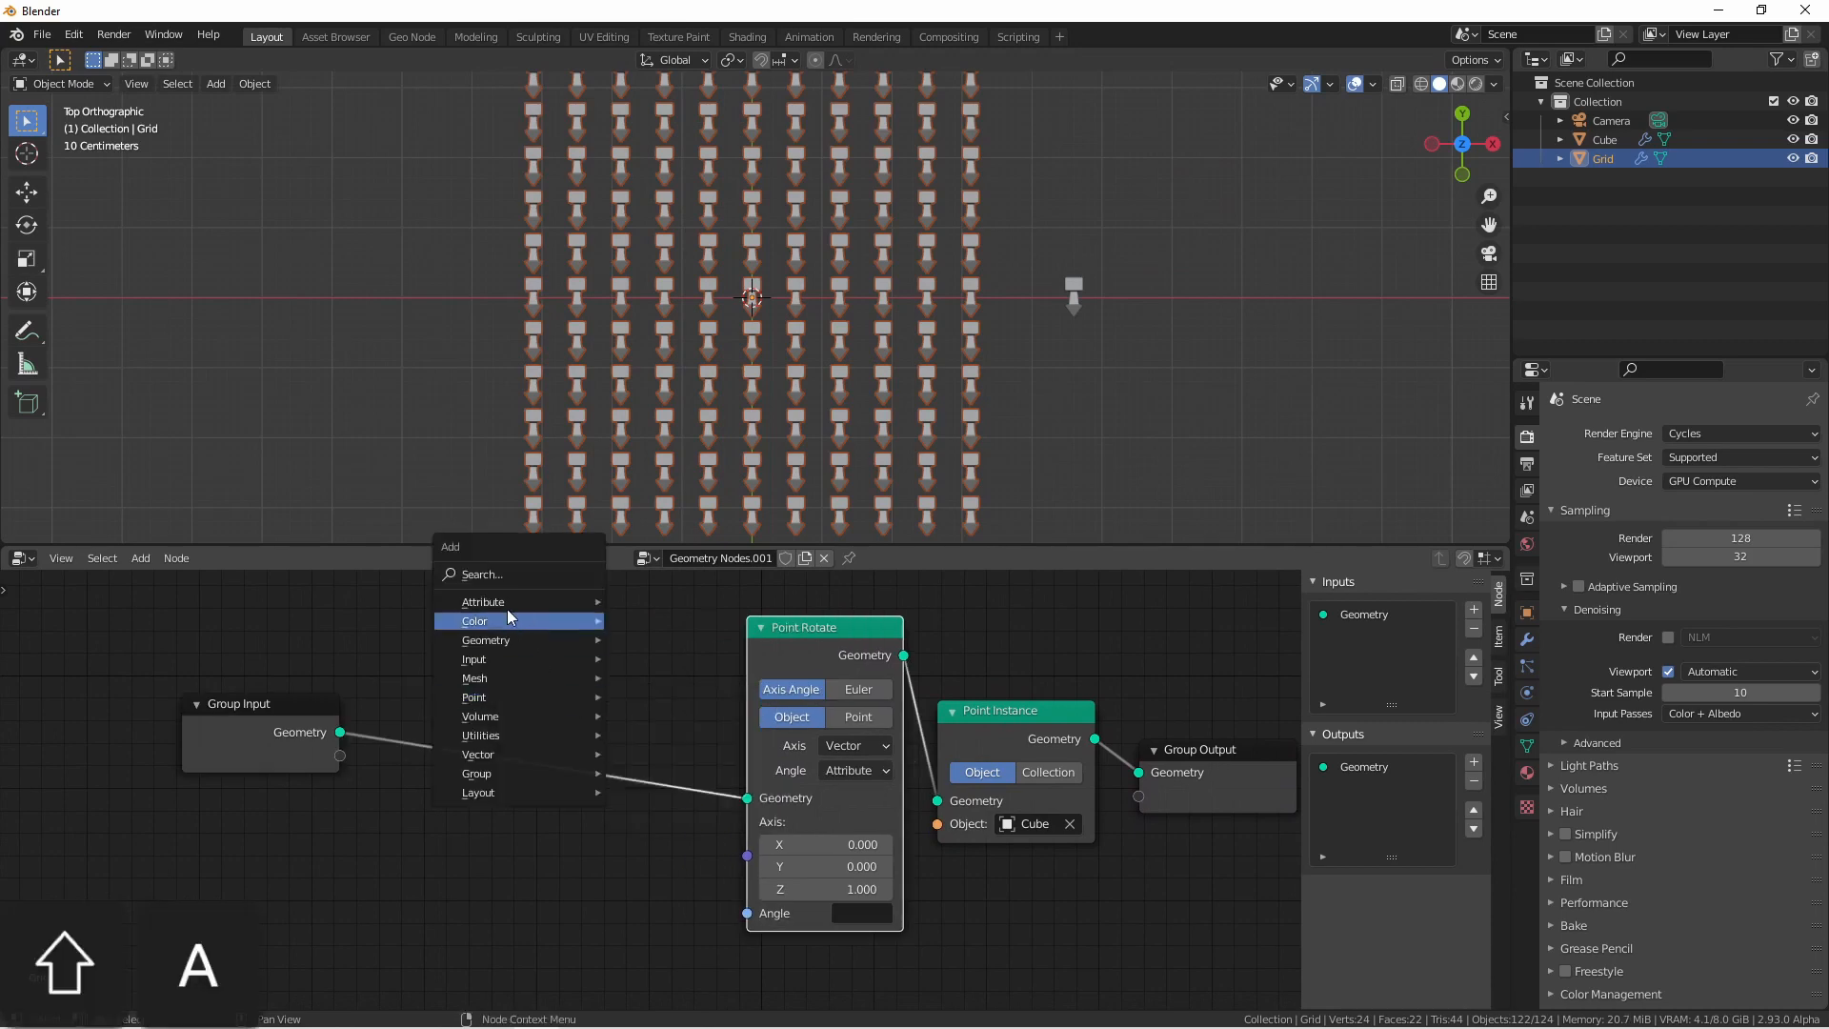
mouse_move(507, 604)
left_click(677, 768)
left_click(509, 701)
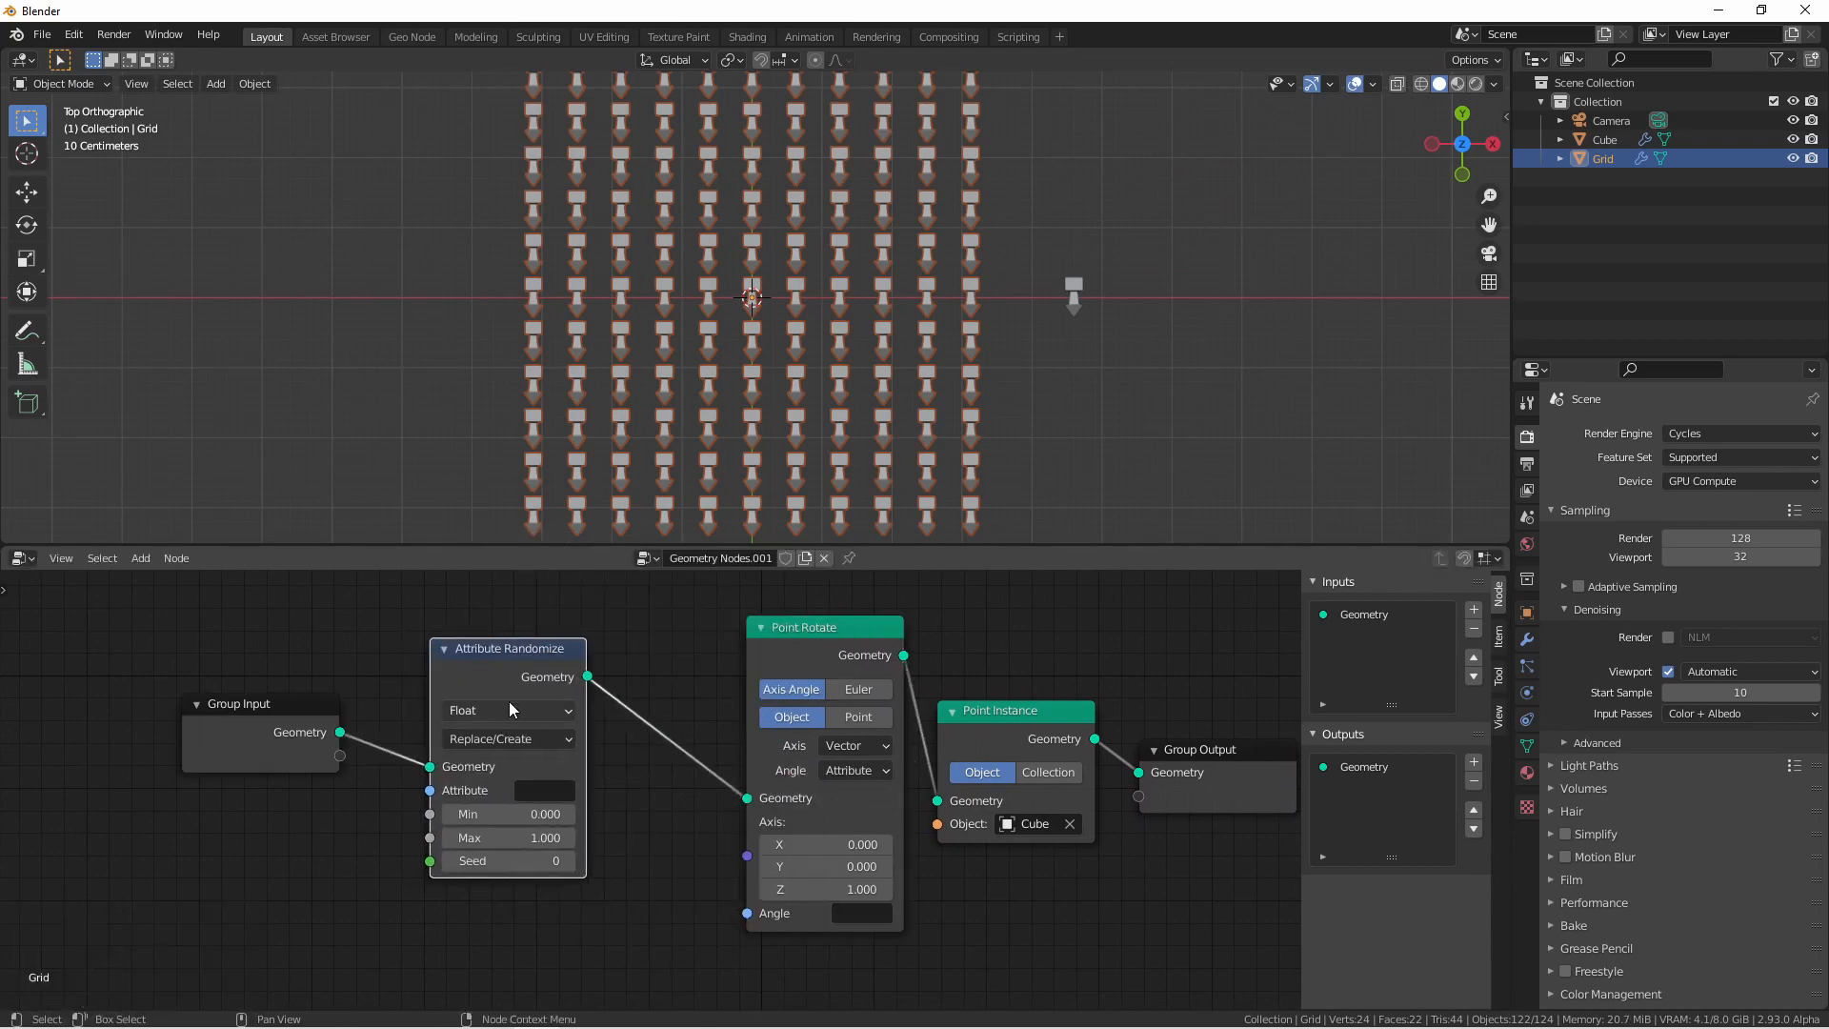
Step: Name the randomized attribute R and use it as the Point Rotate node's angle
left_click(557, 789)
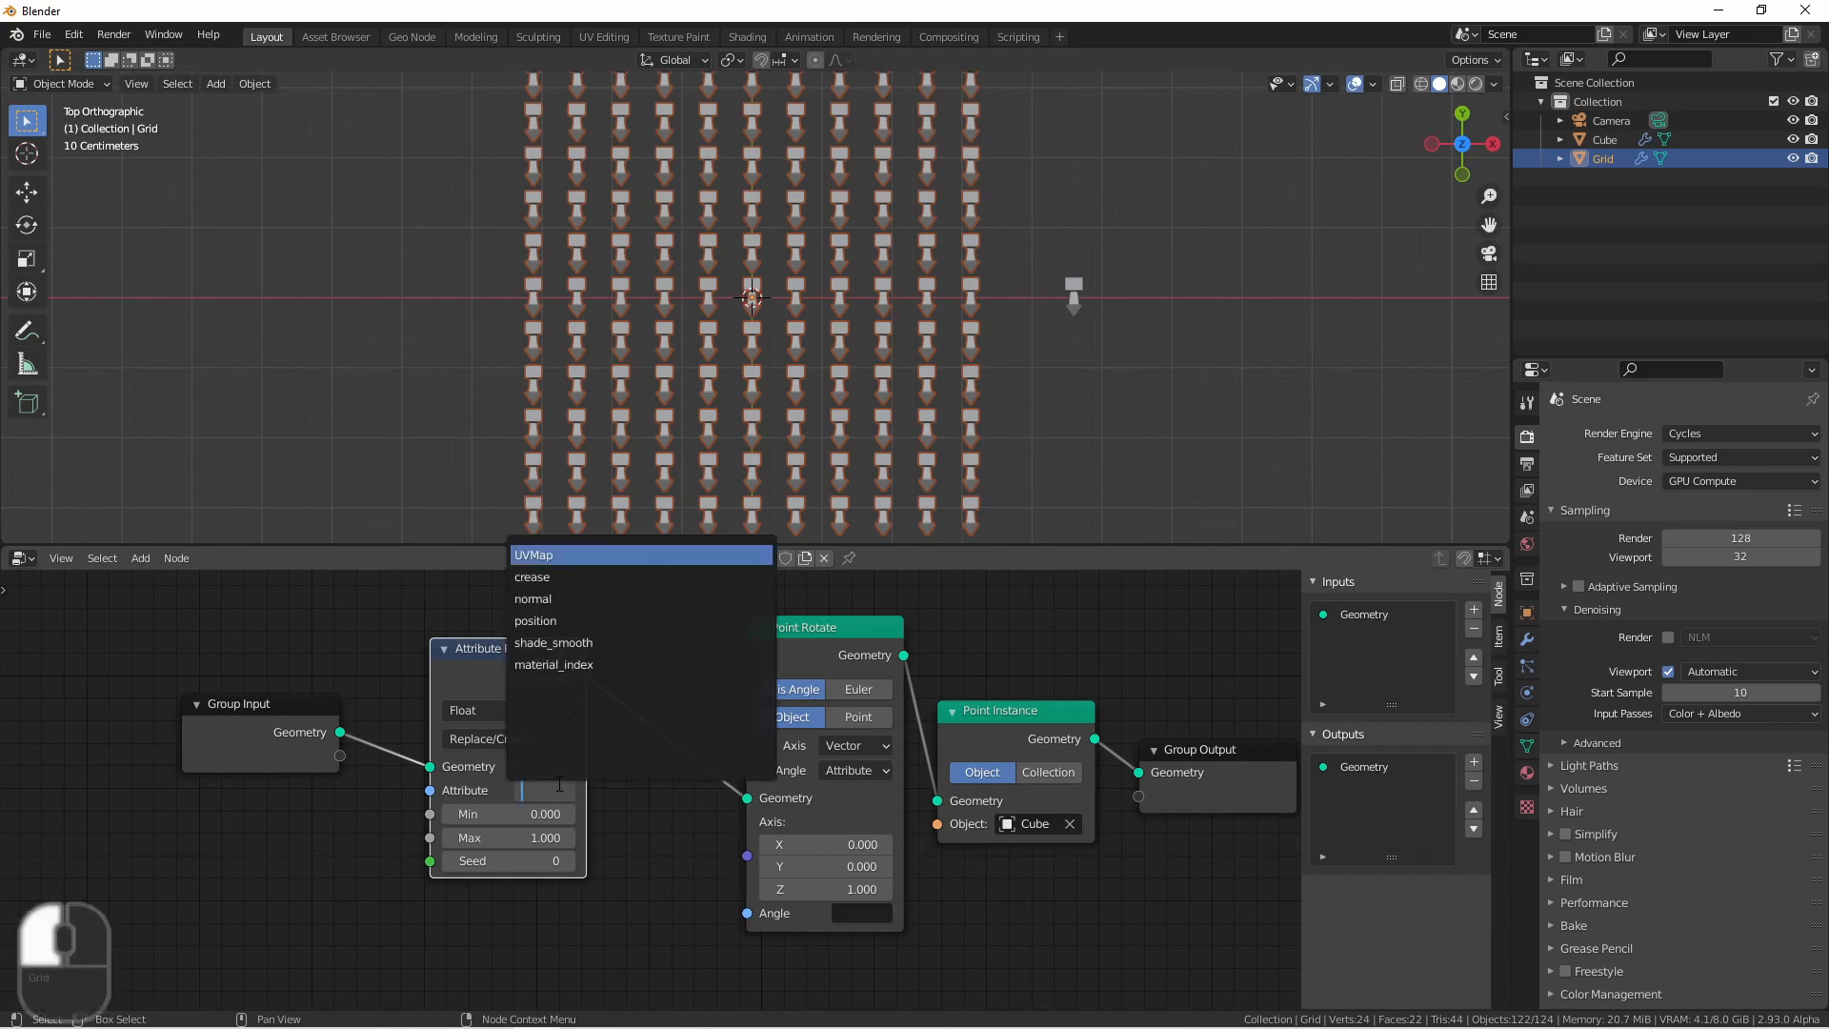
type("R")
key("Return")
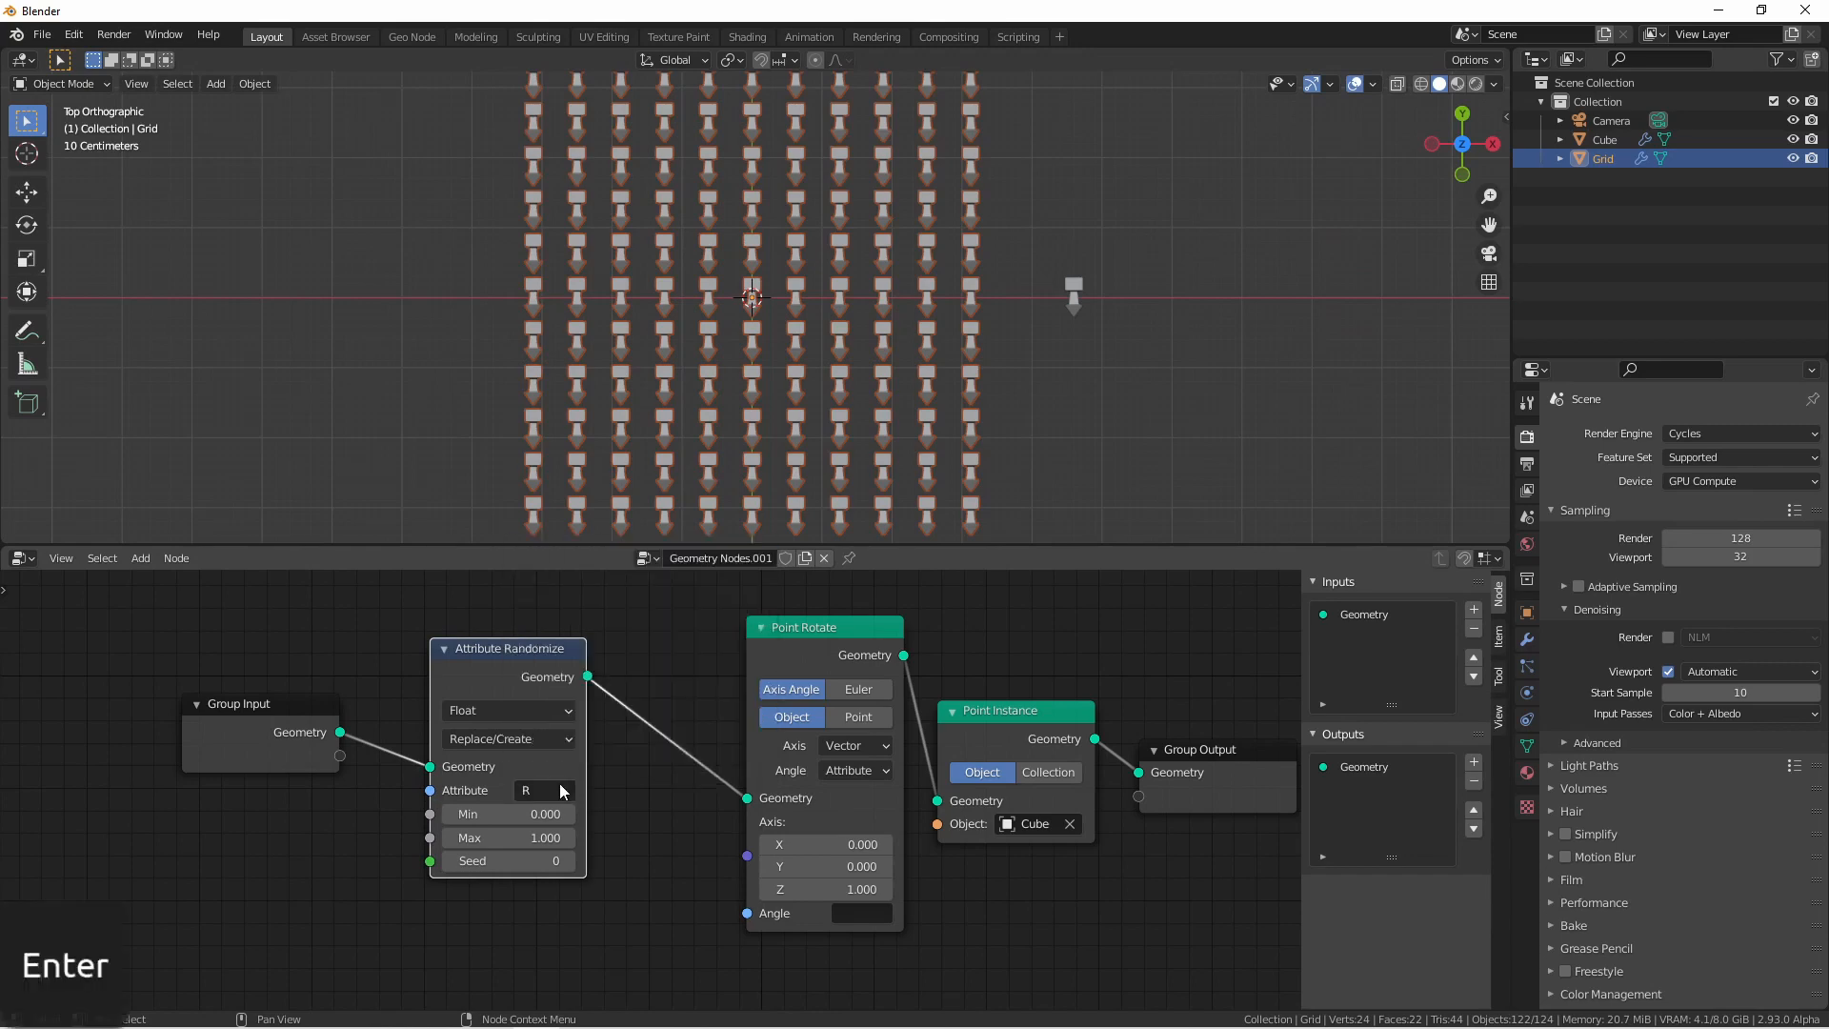
left_click(838, 911)
type("r")
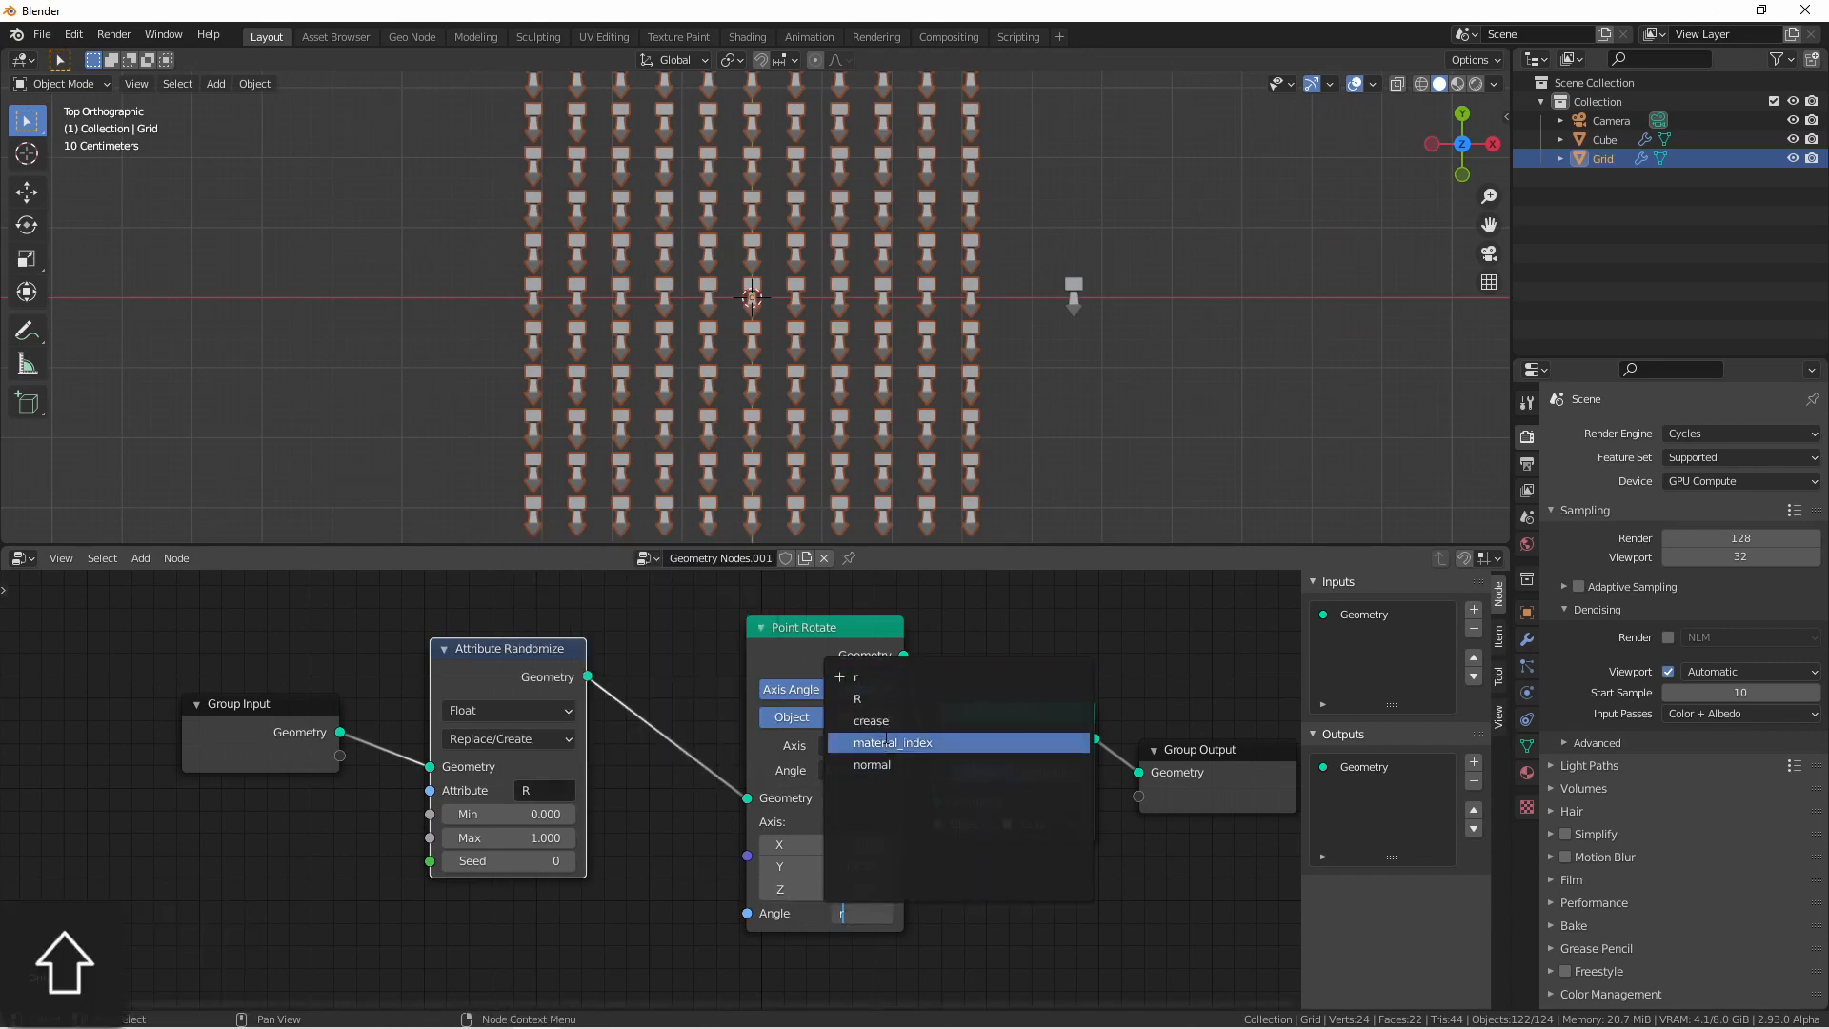
left_click(884, 700)
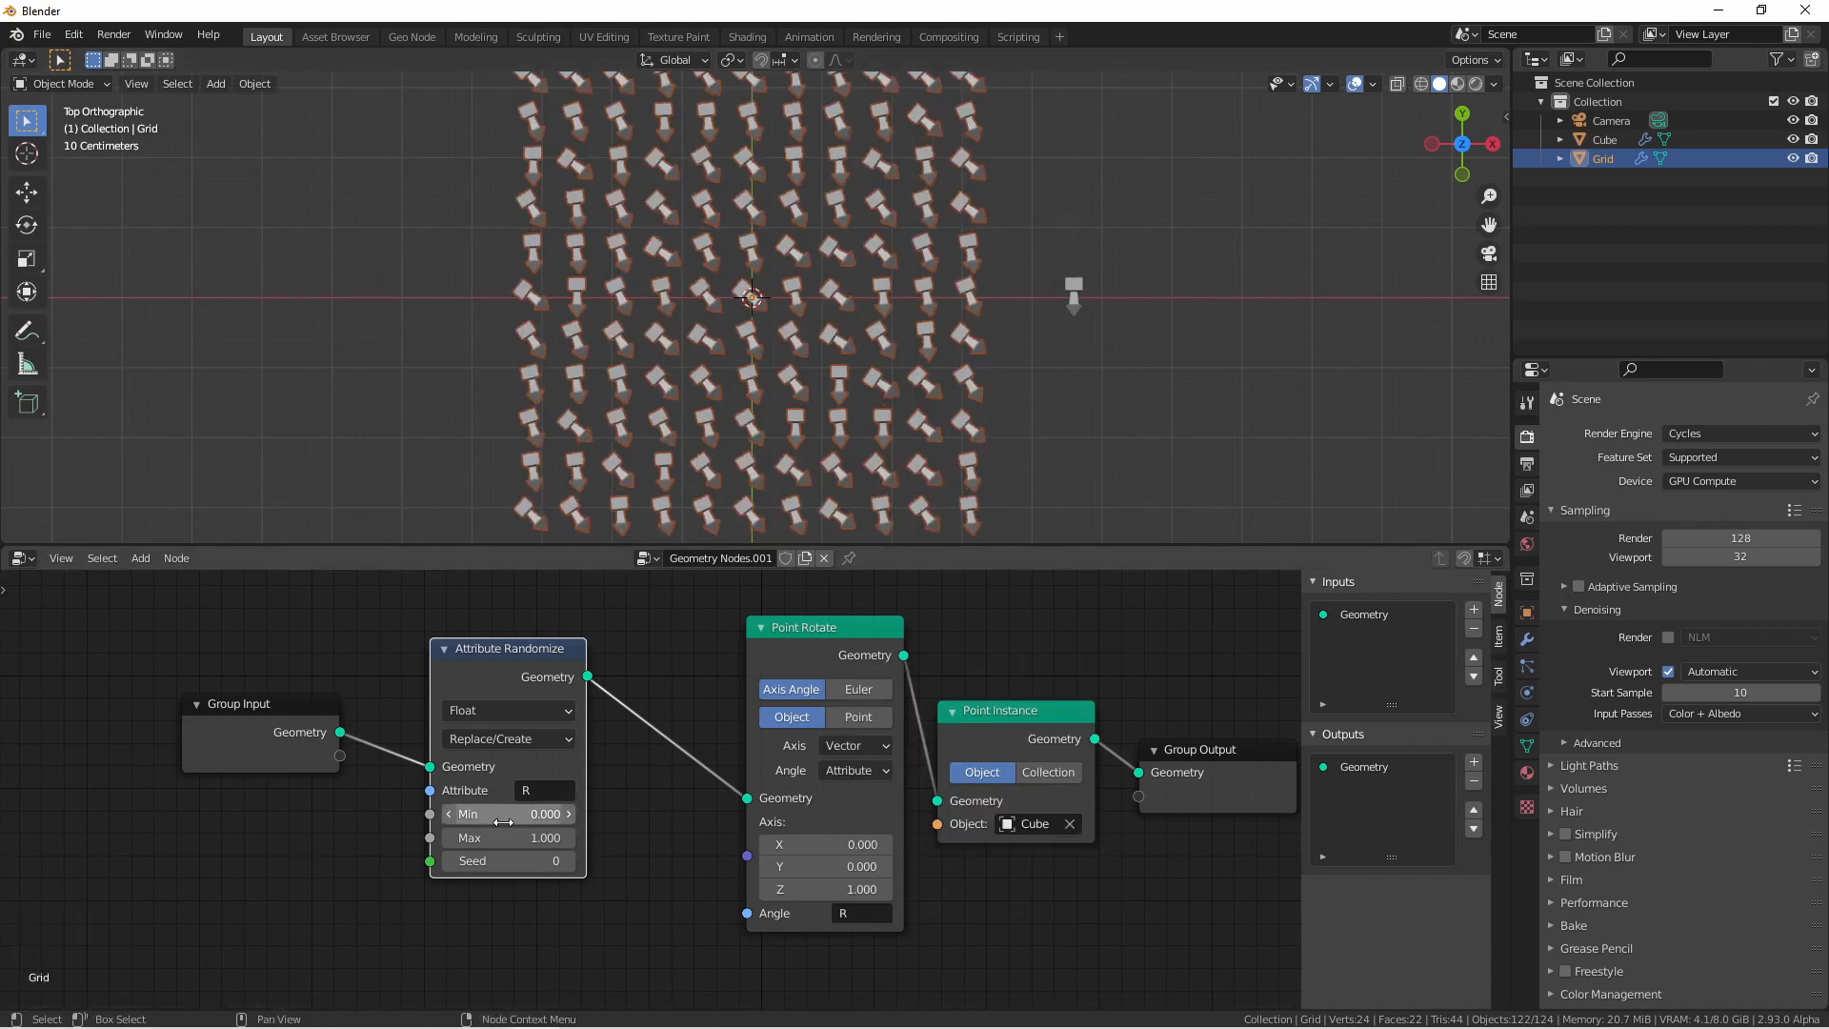
Step: Raise the maximum of the float Attribute Randomize node to 9.100
left_click_drag(498, 840, 666, 840)
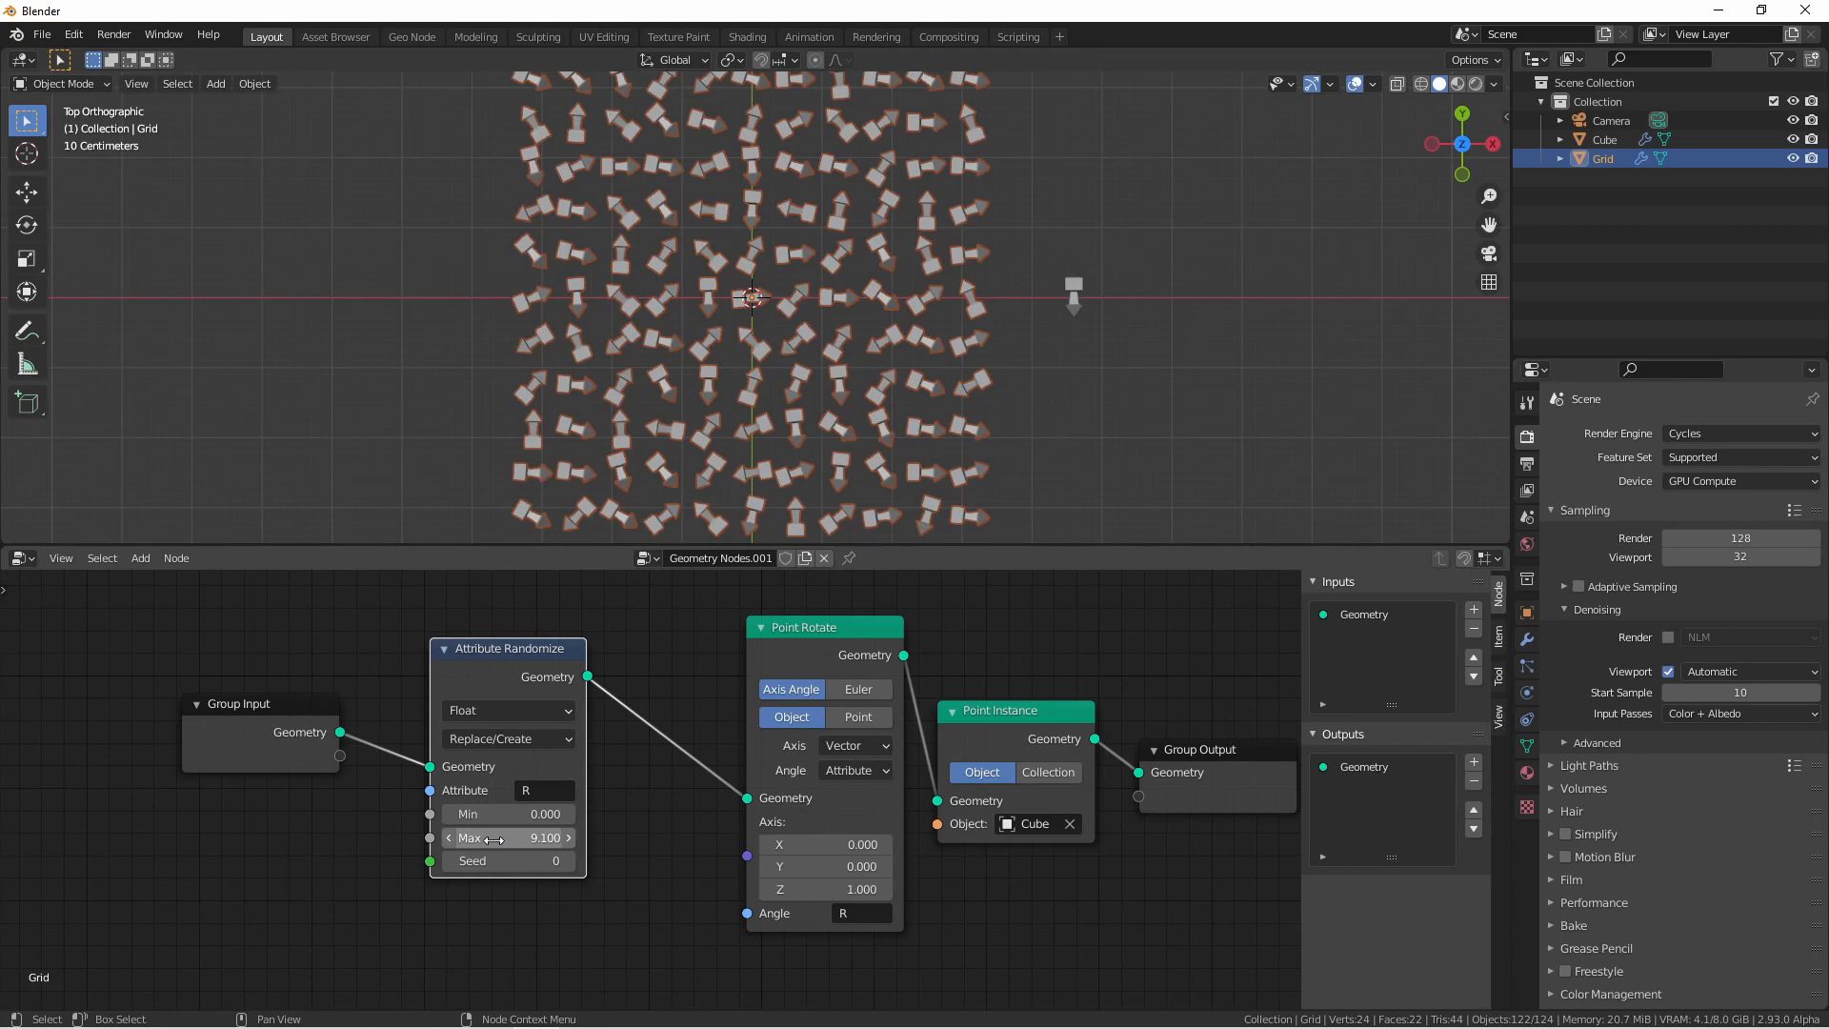
Step: Reposition the Attribute Randomize node and switch it to Integer with a maximum of 3
left_click_drag(496, 645, 460, 600)
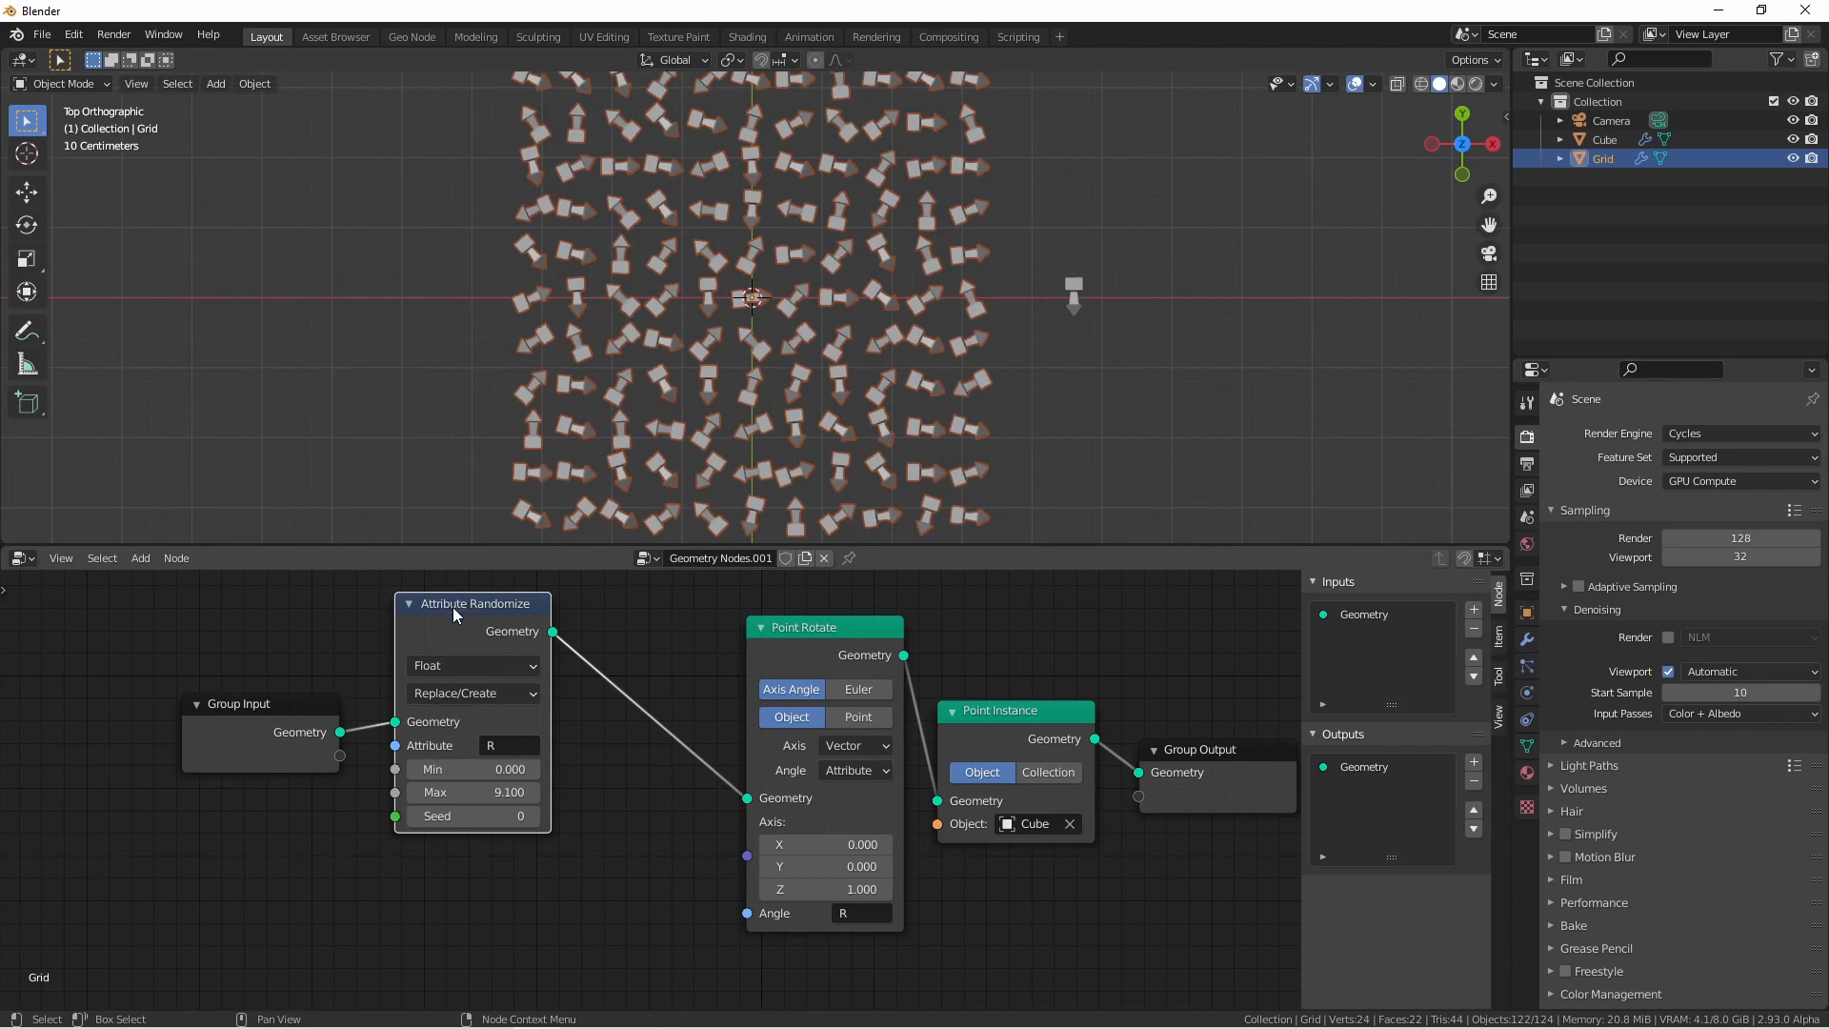
left_click(466, 660)
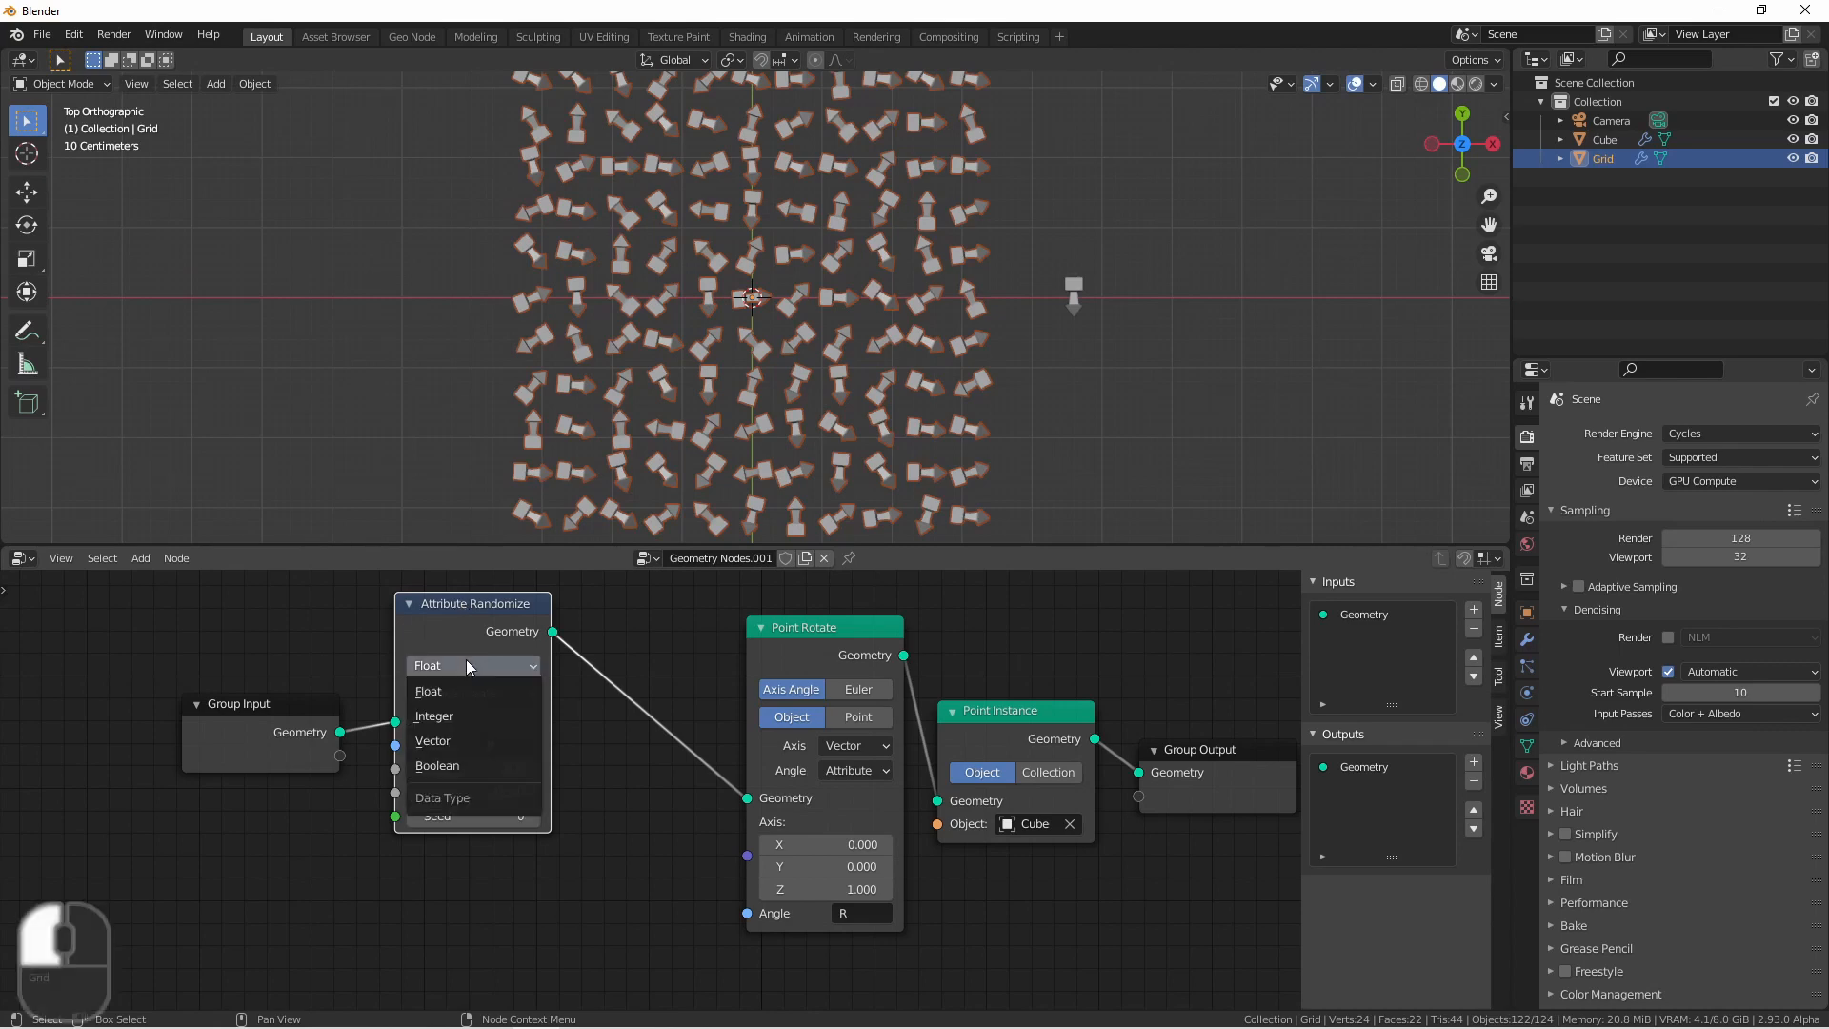
left_click(474, 707)
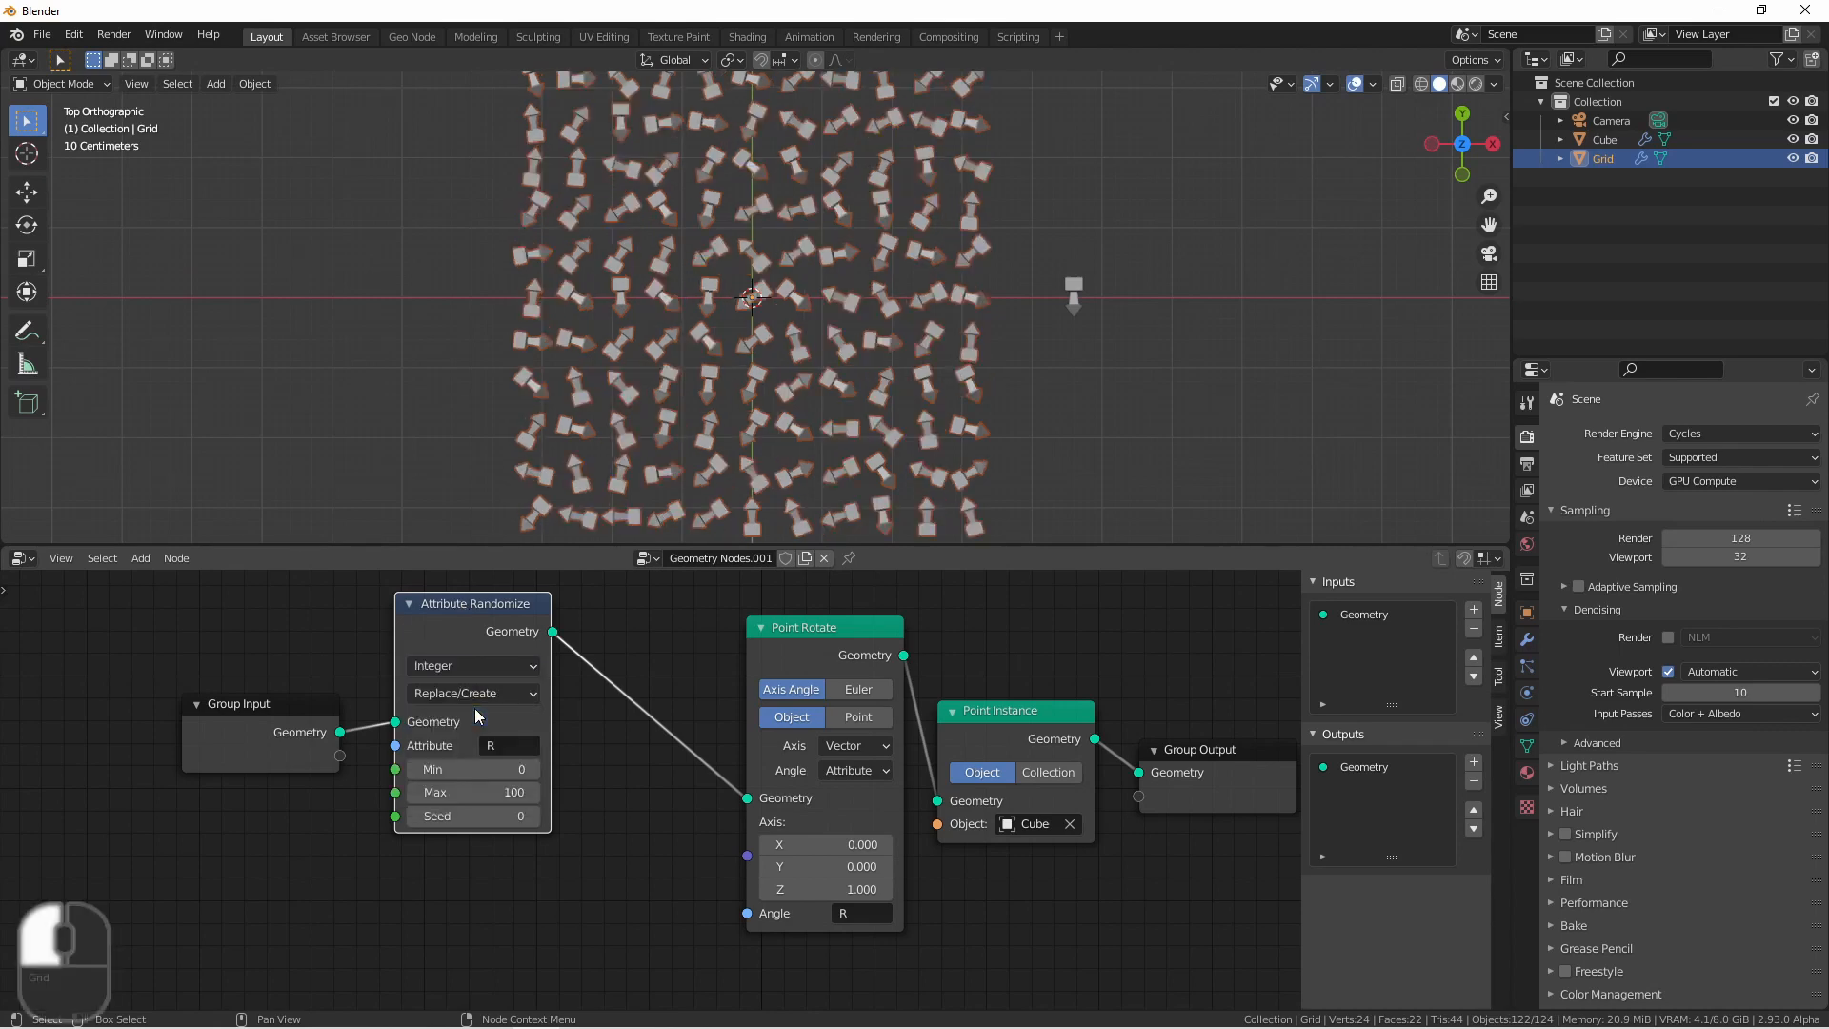
left_click(462, 798)
type("3")
key("Return")
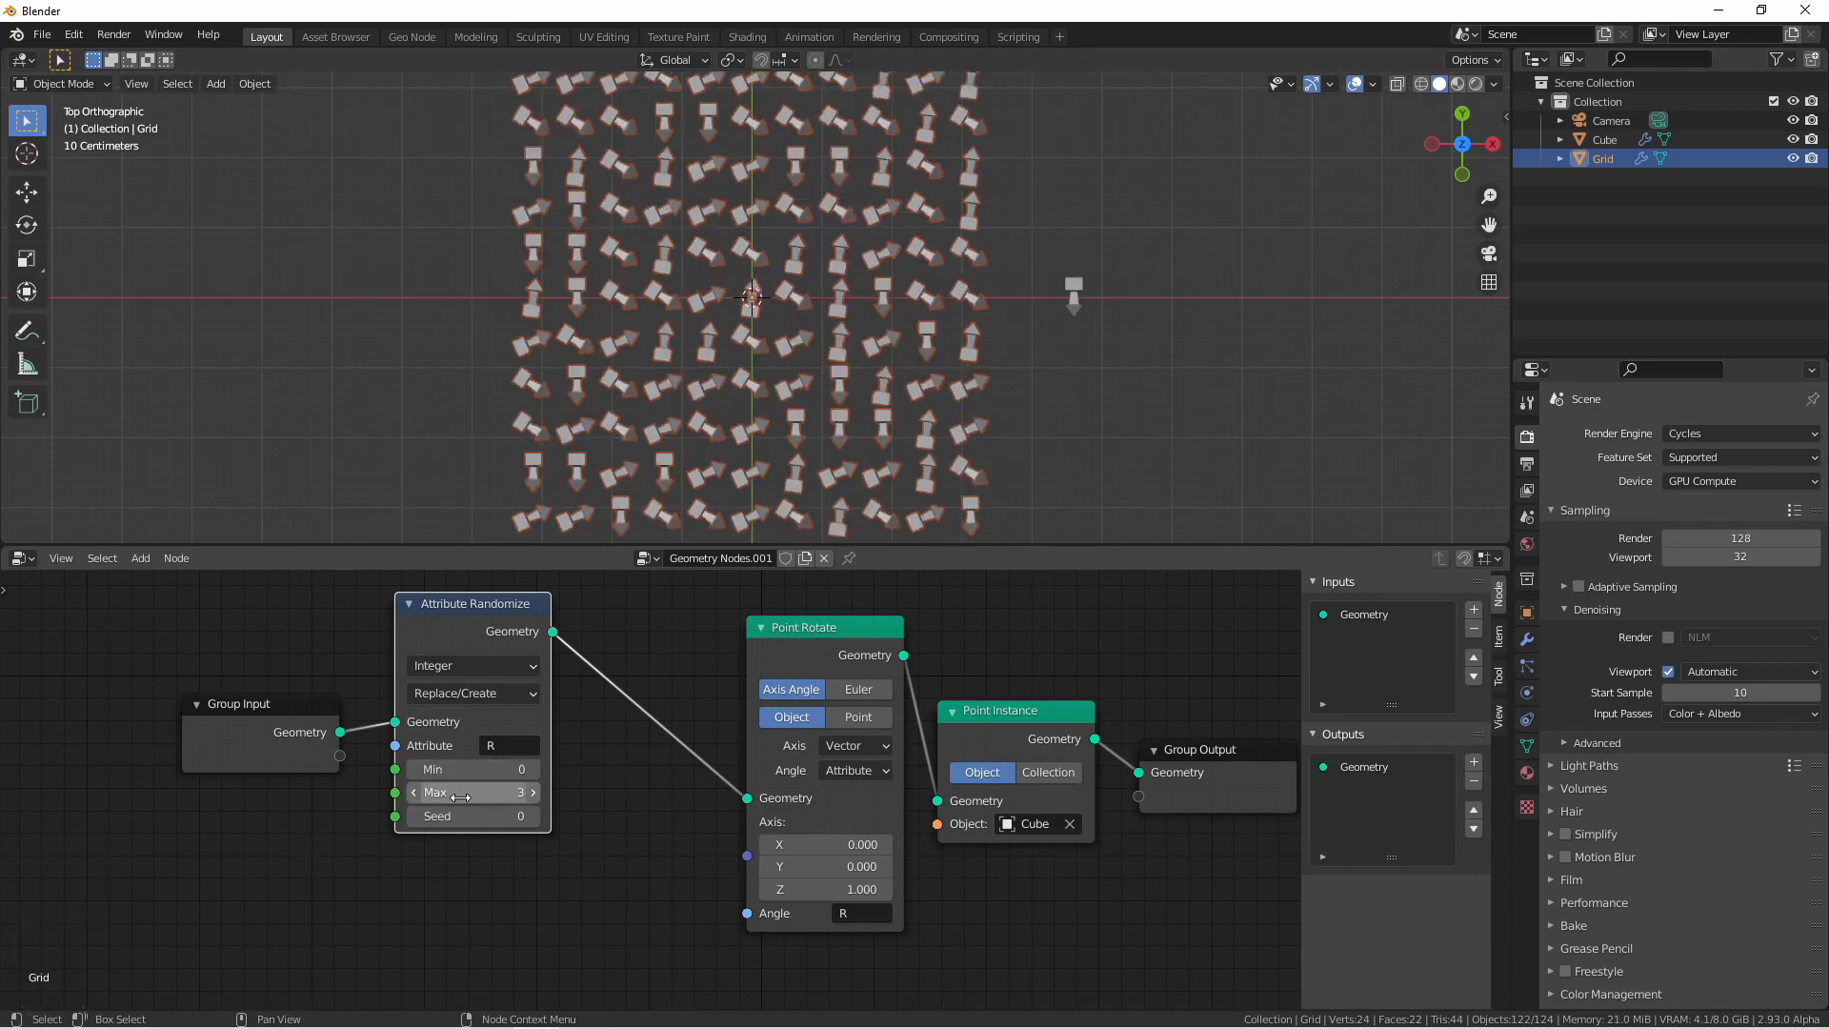
Step: Insert an Attribute Math node between Attribute Randomize and Point Rotate, and set its operation to Multiply
key("shift+a")
mouse_move(615, 654)
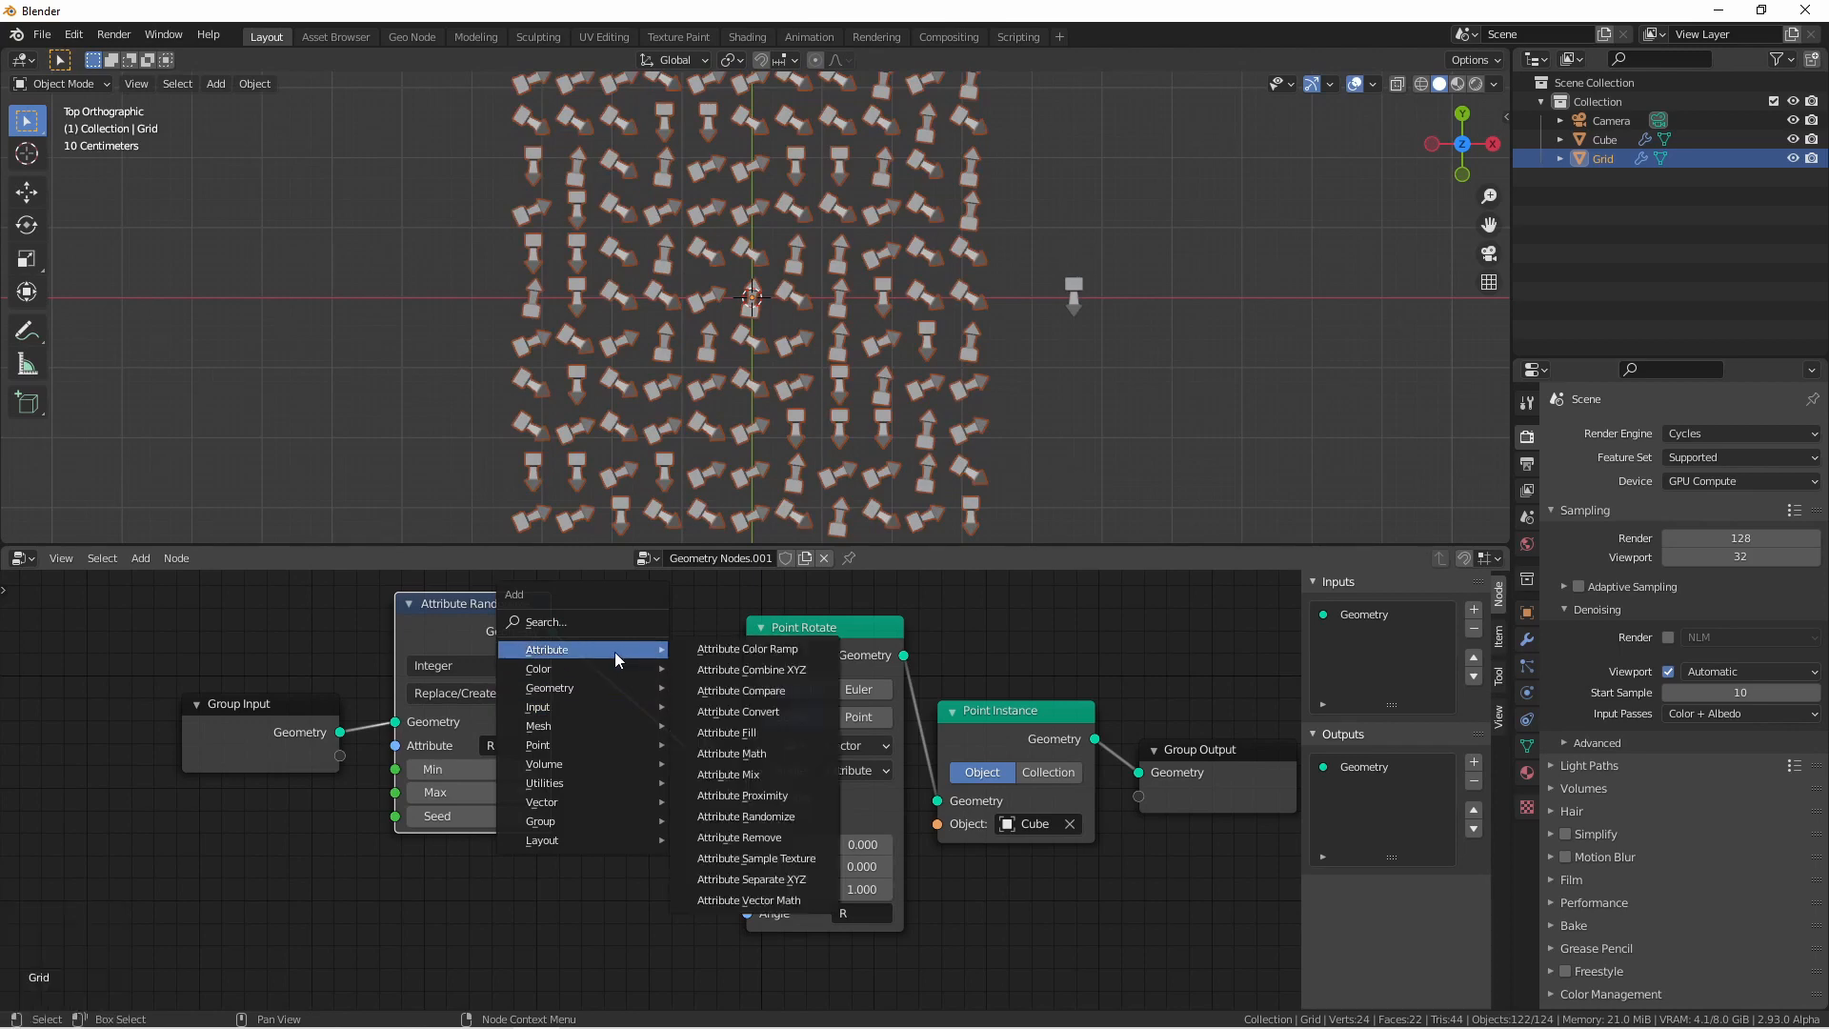
left_click(785, 752)
left_click(711, 754)
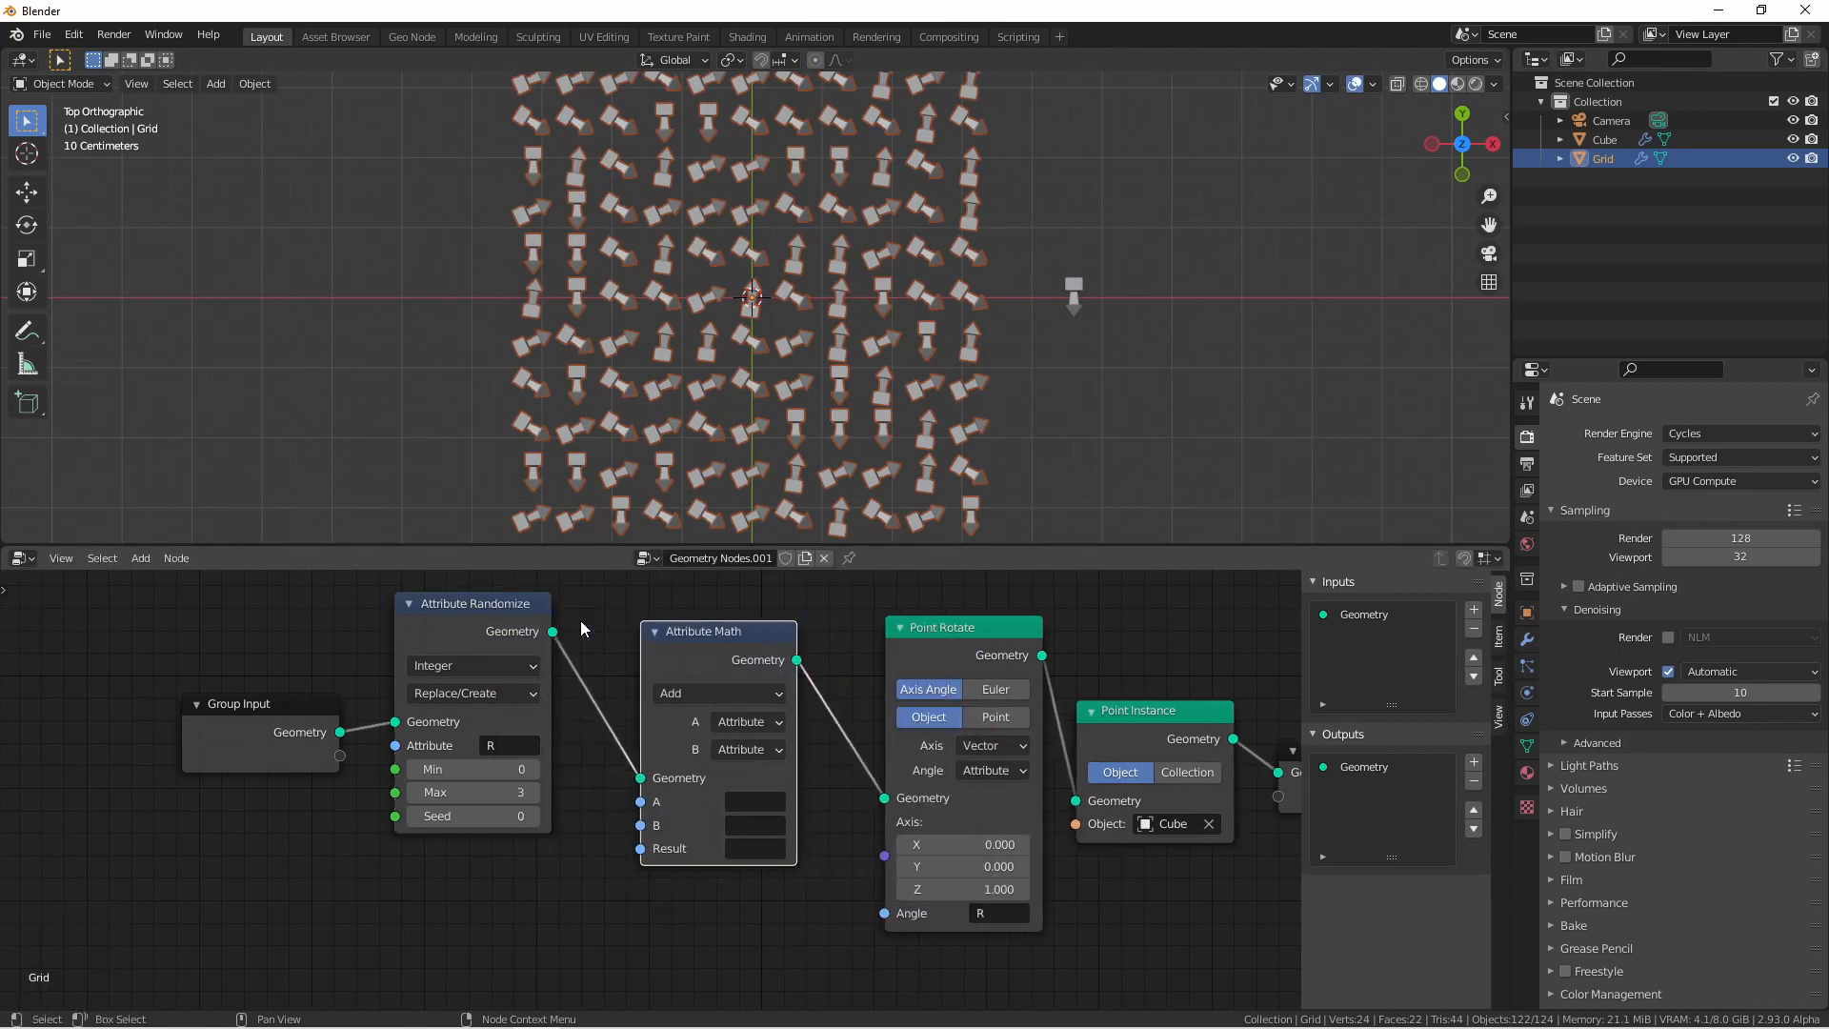
left_click(685, 691)
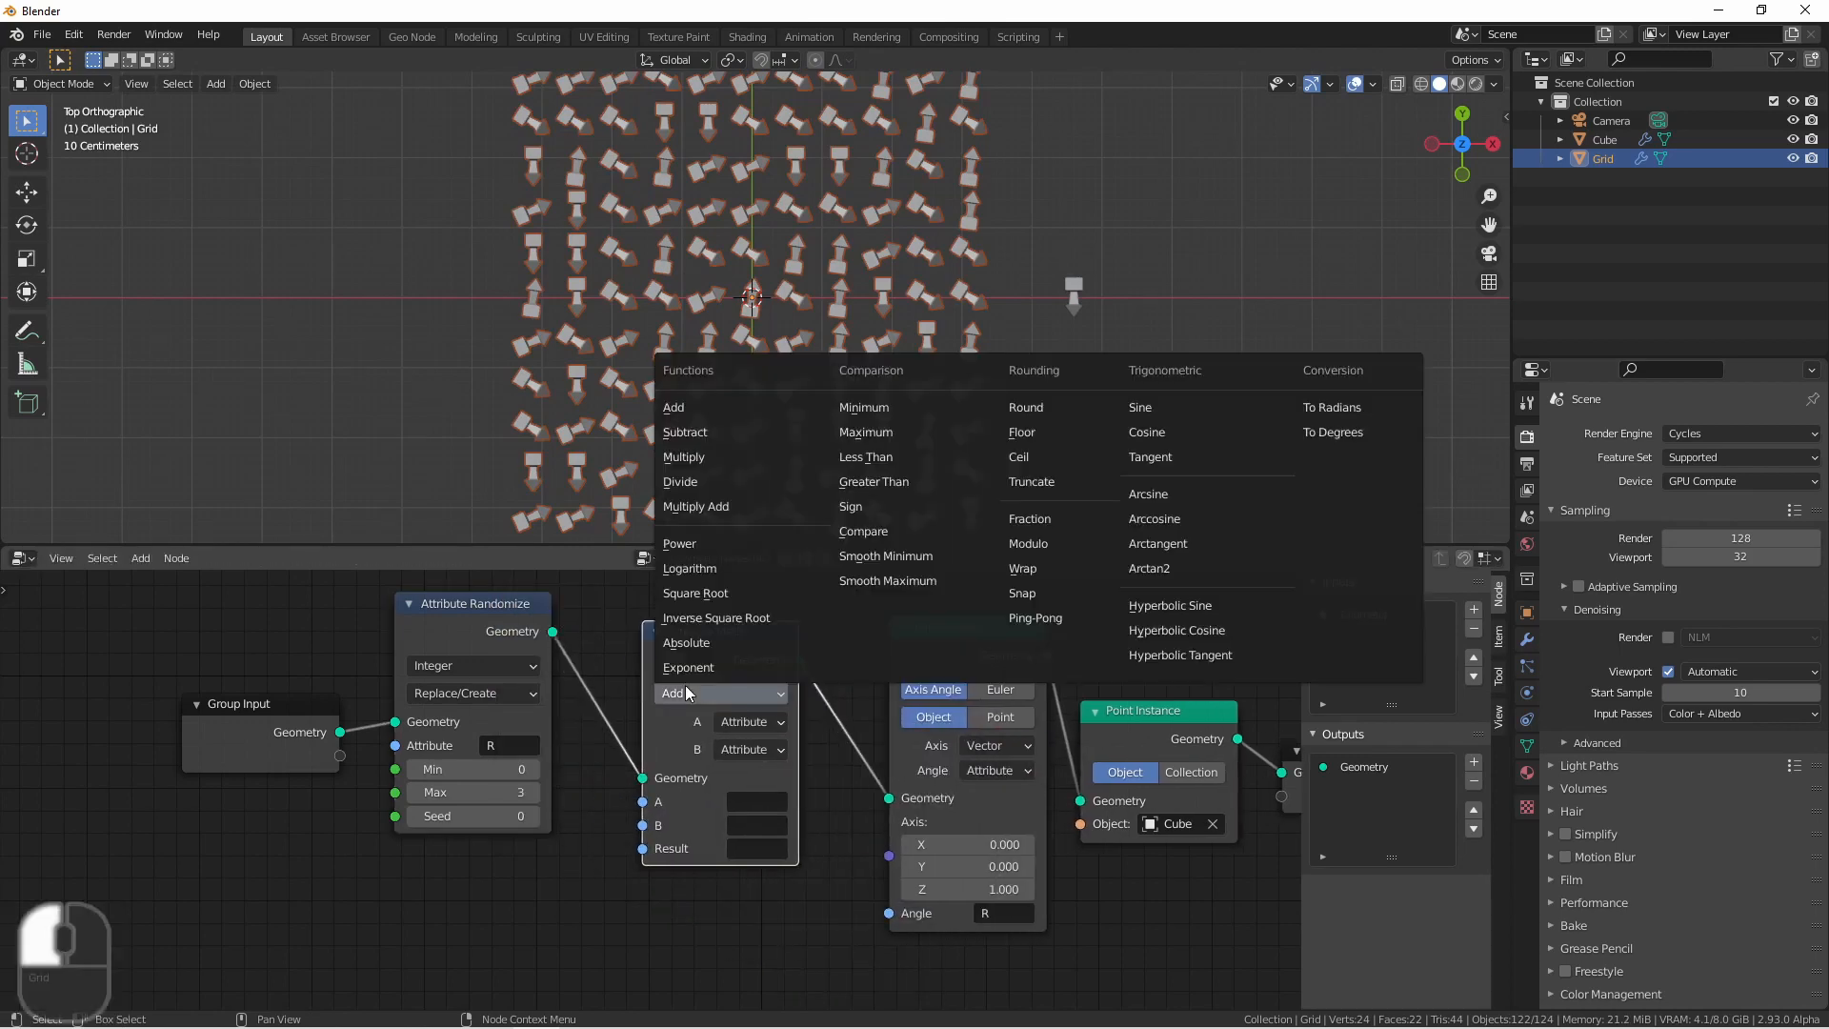
left_click(672, 461)
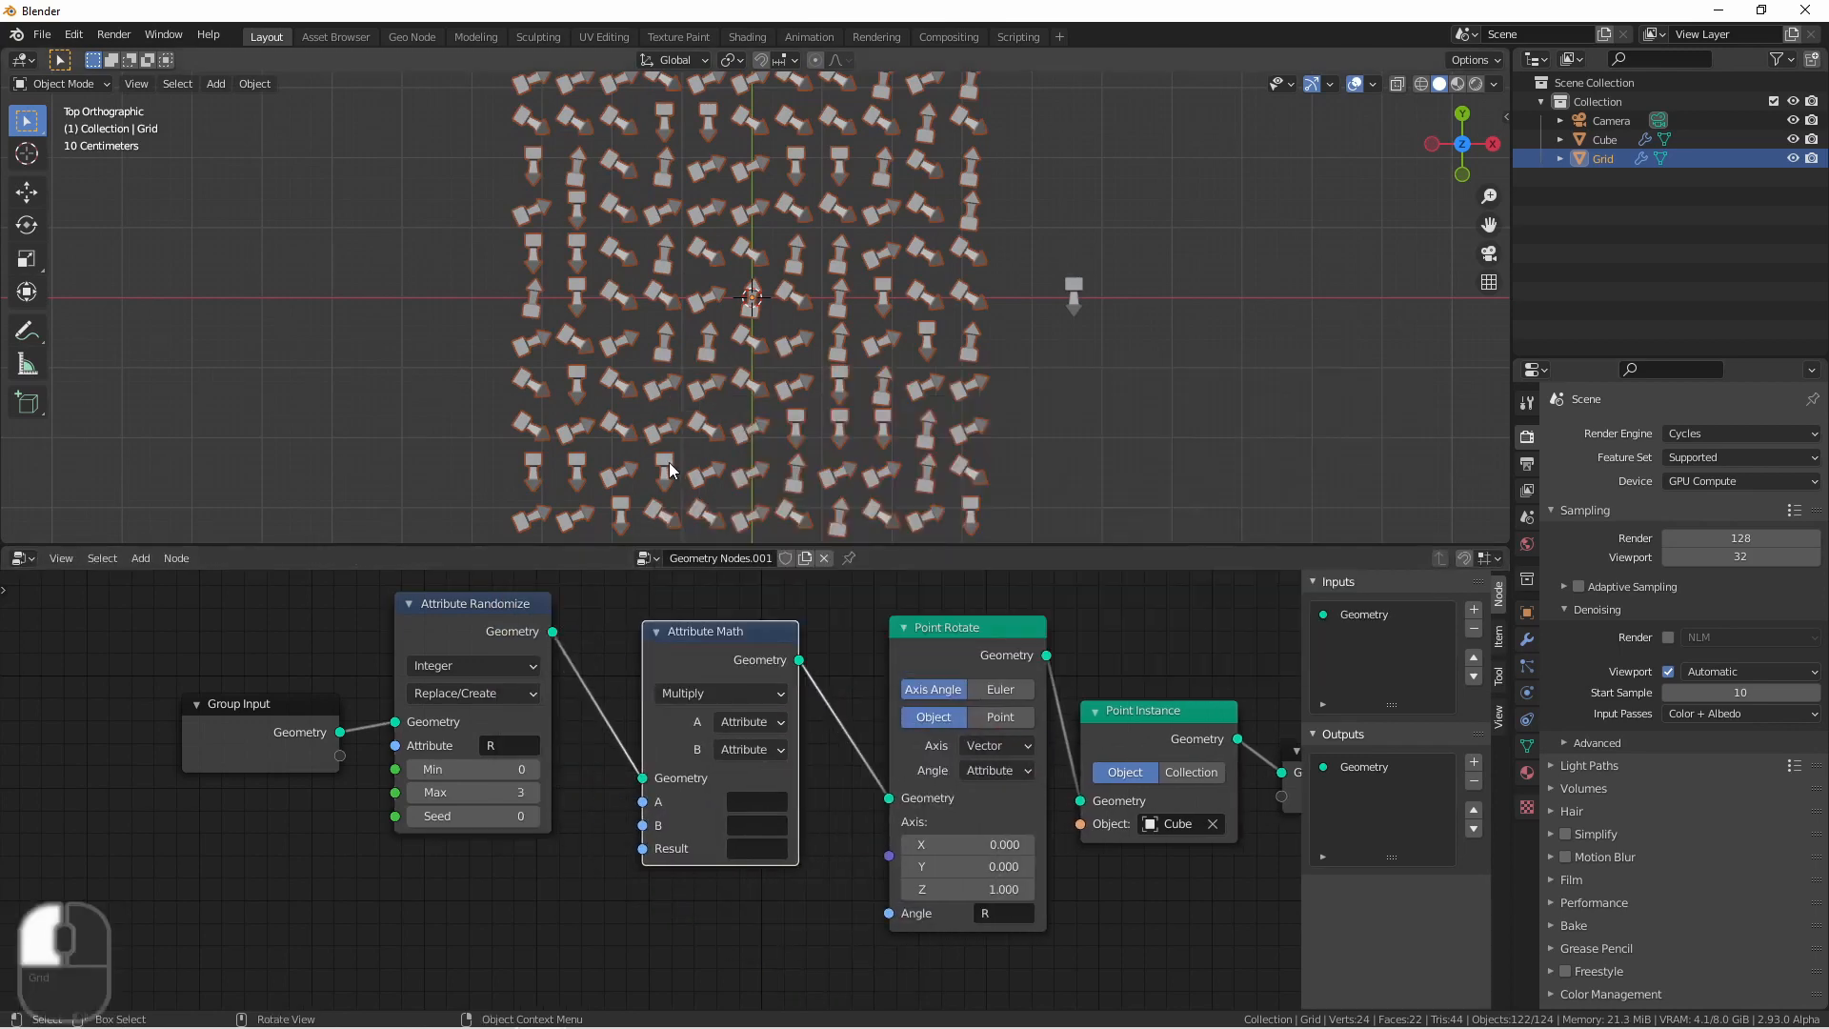
Step: Set the Attribute Math node's A input to attribute R and its B input to a float value of 90
left_click(759, 756)
left_click(753, 796)
left_click(752, 801)
type("r")
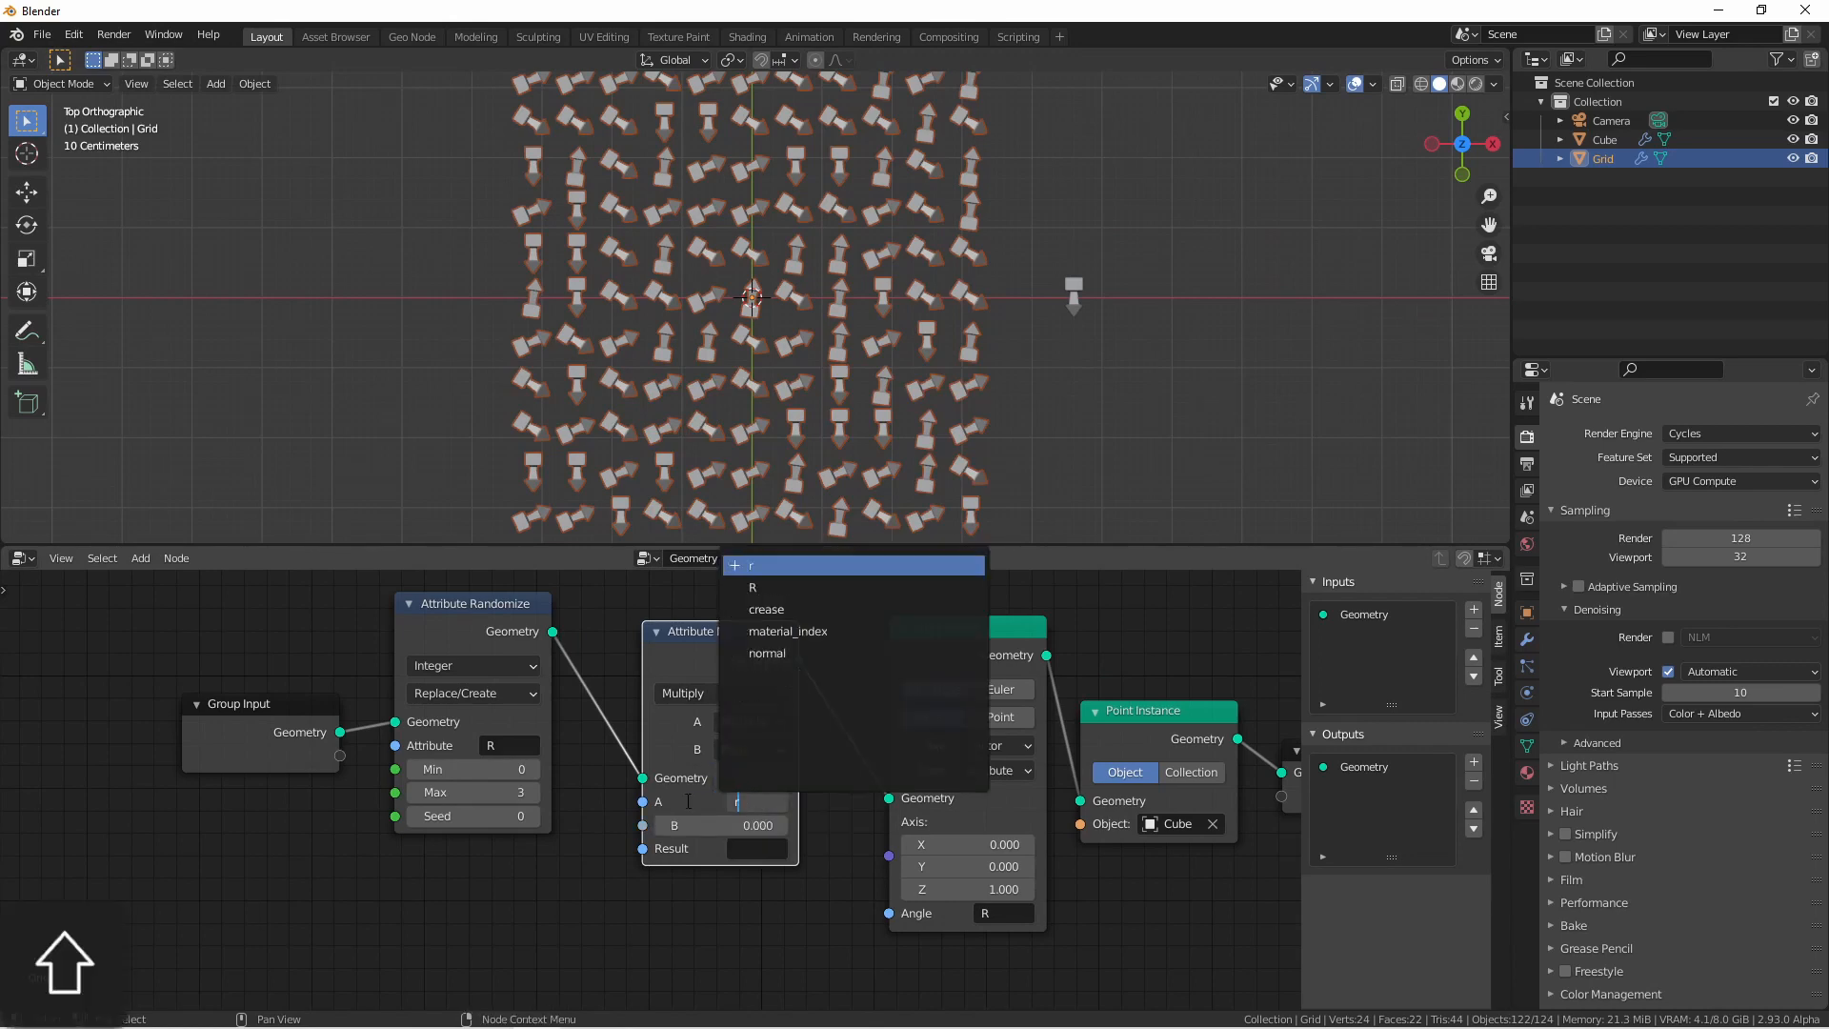
left_click(745, 587)
left_click(743, 825)
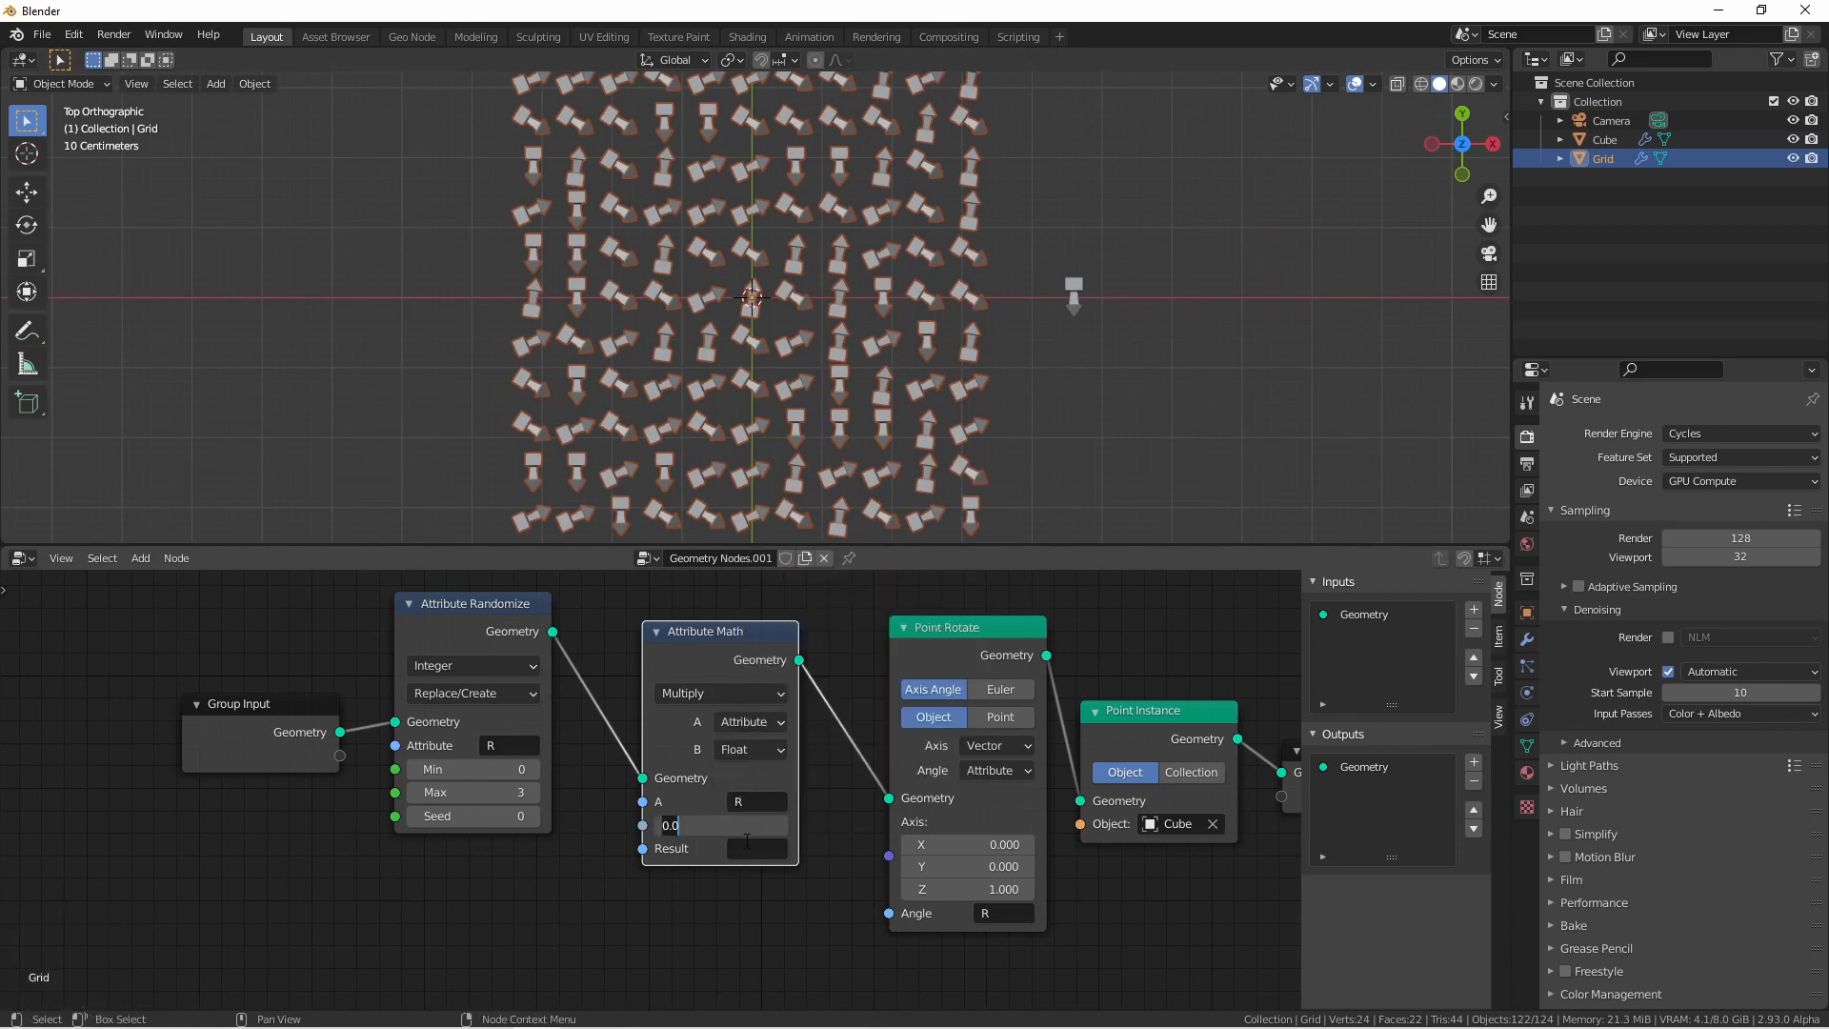
type("90")
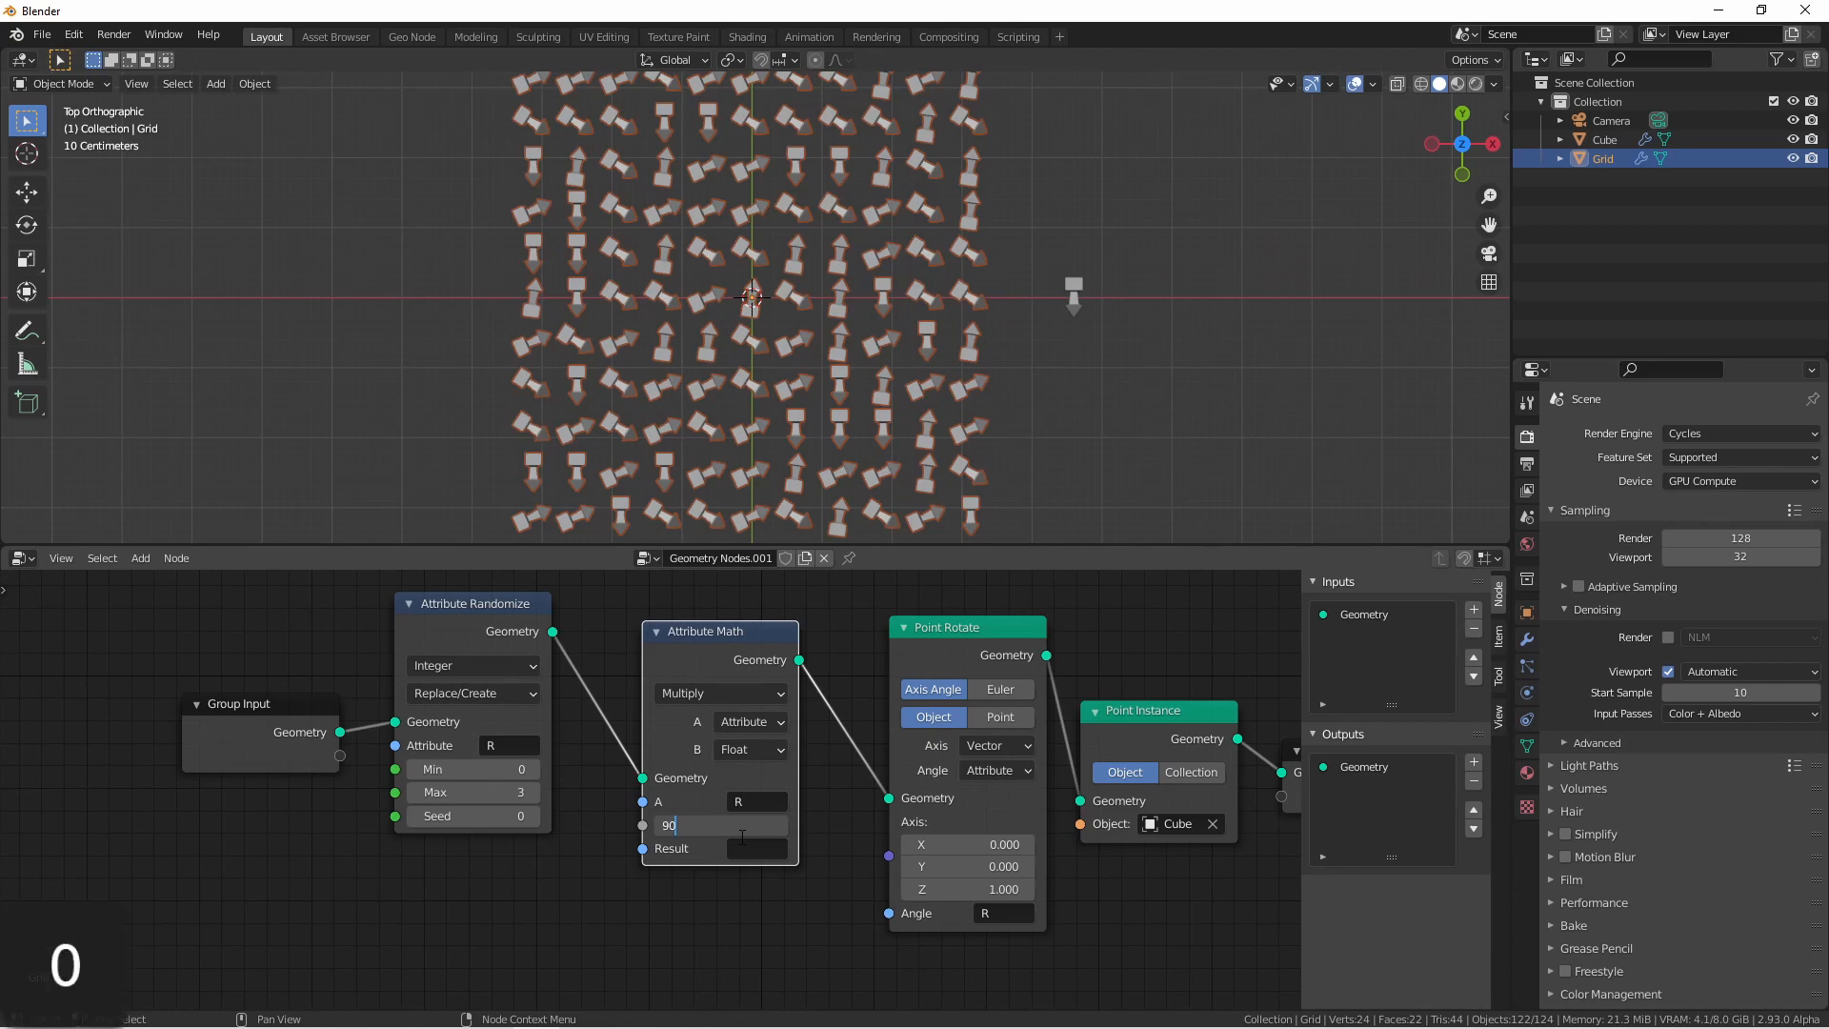
Step: Write the Attribute Math node's result to attribute R
left_click(748, 848)
type("R")
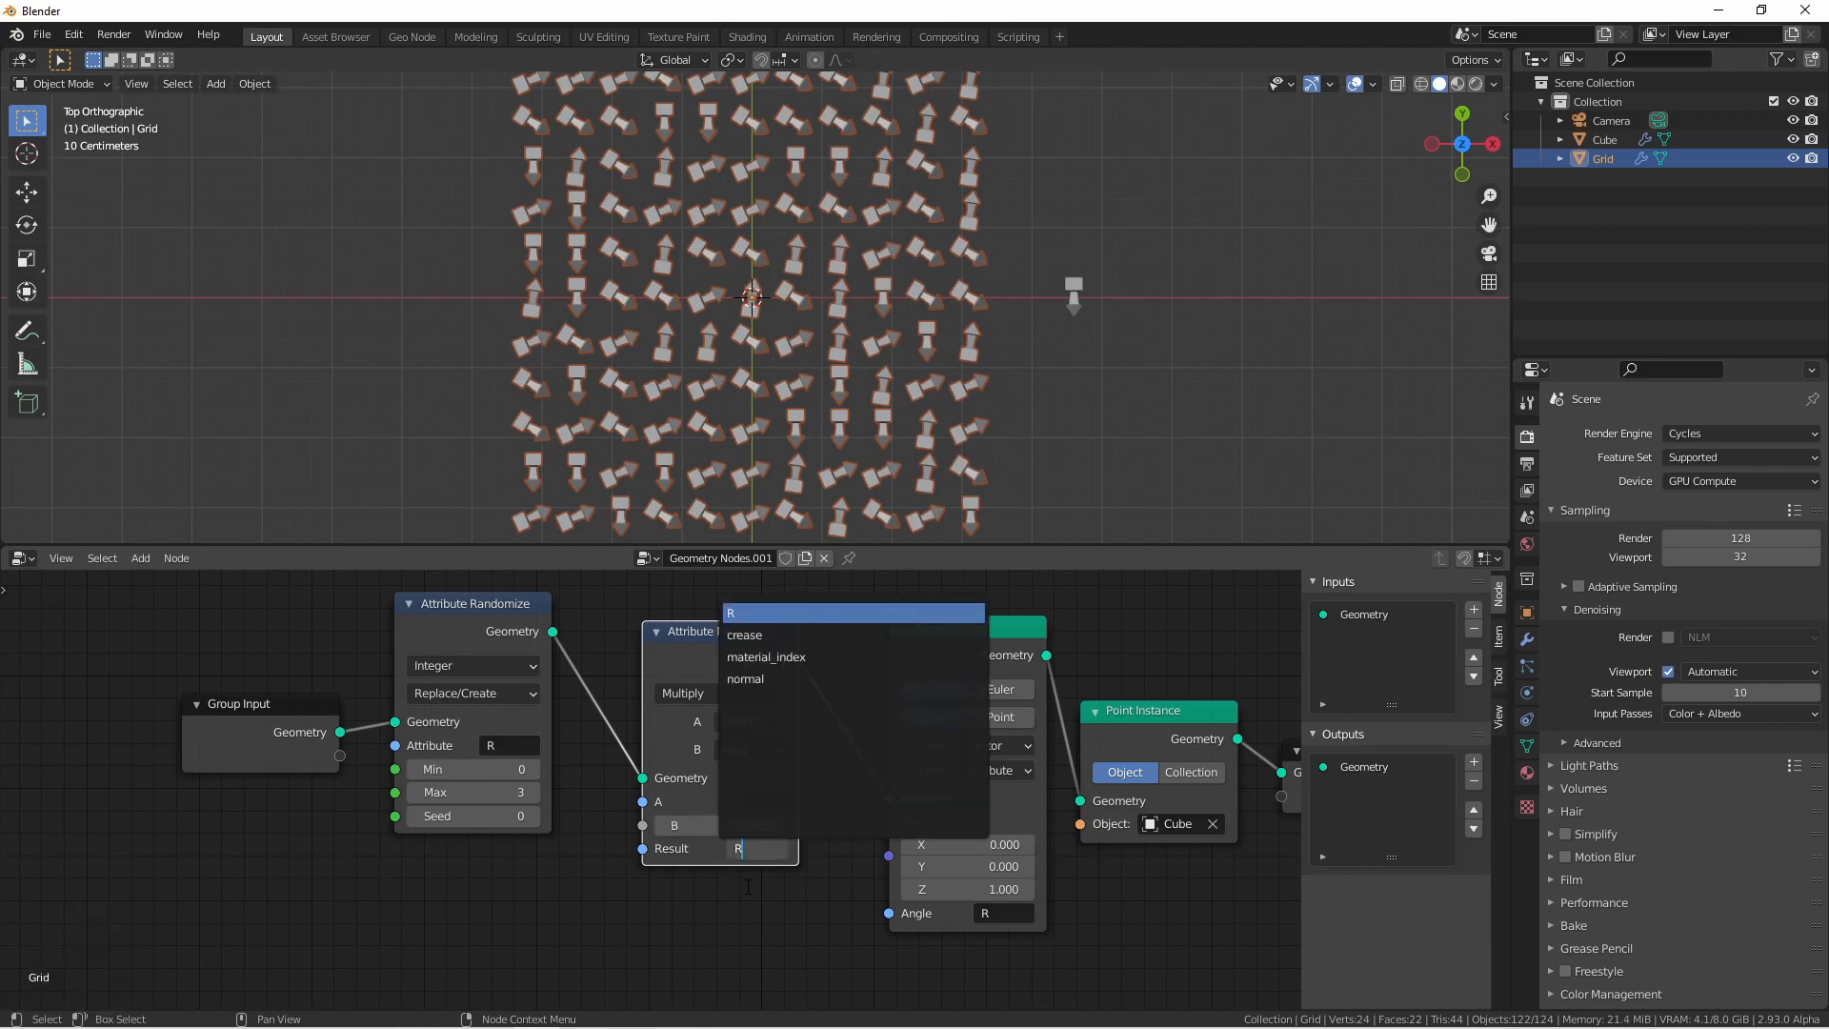
left_click(748, 888)
left_click(757, 847)
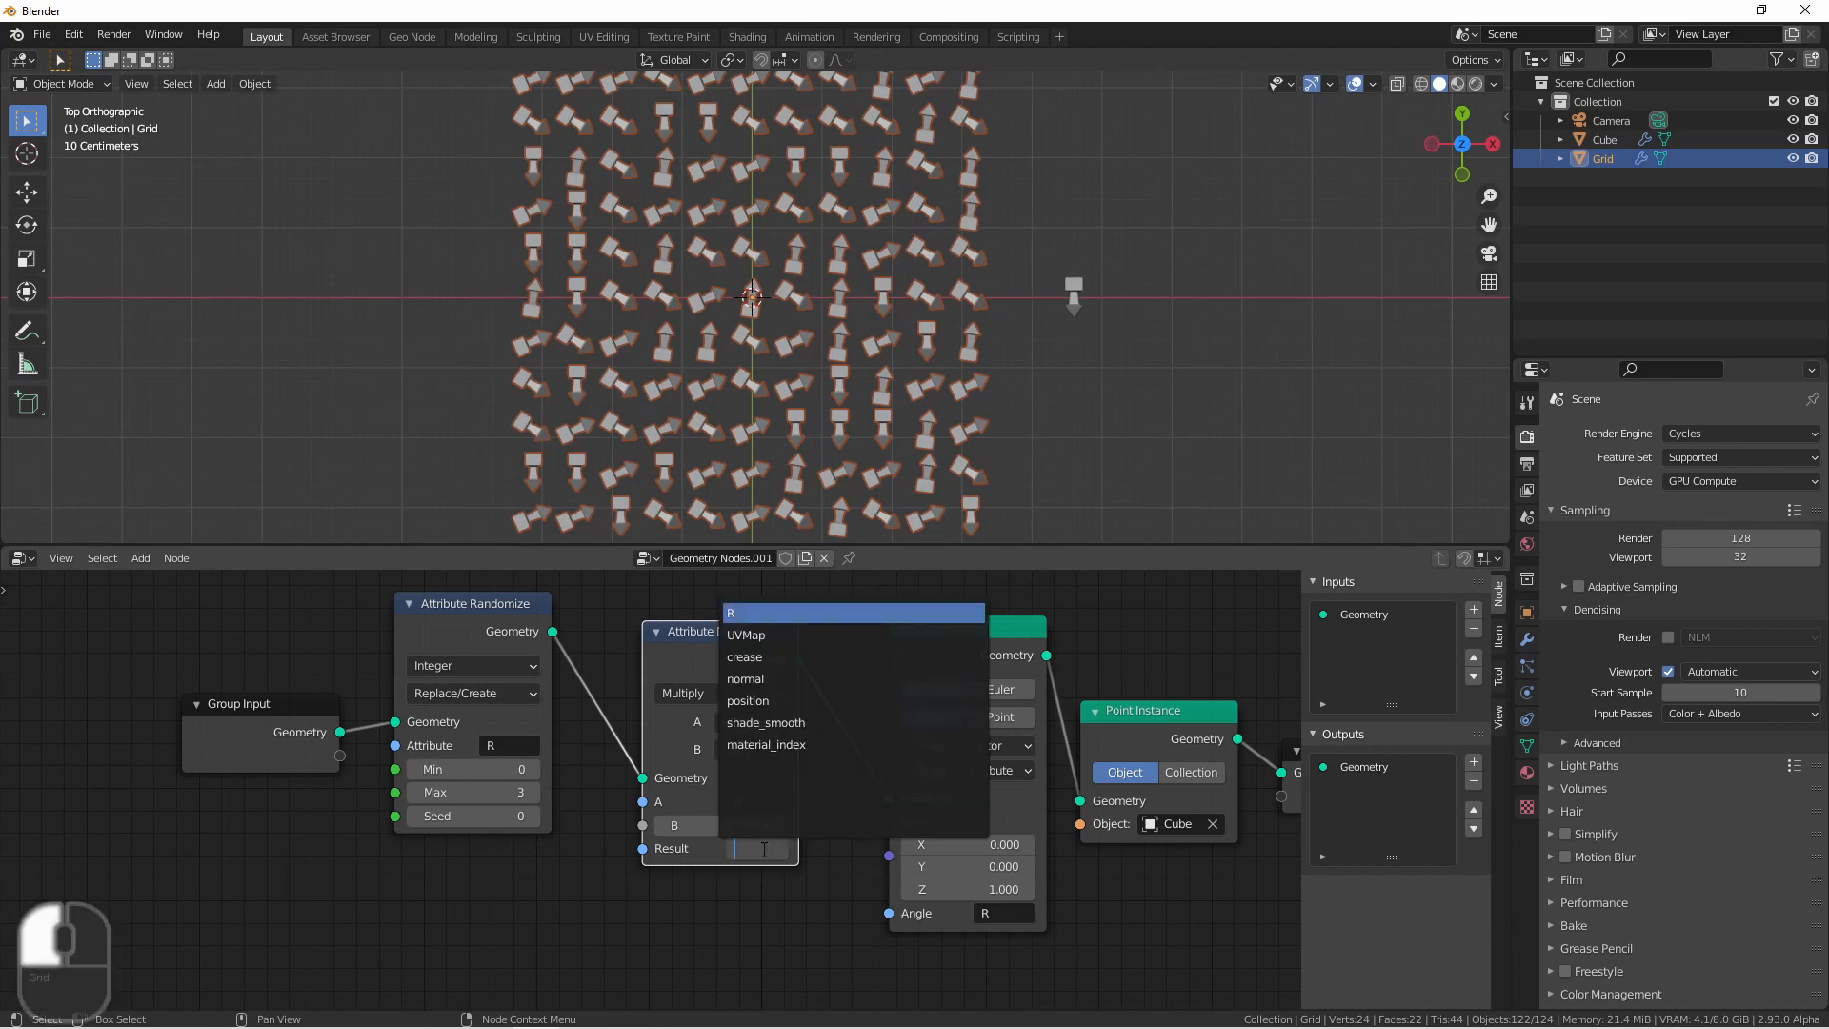
type("R")
key("Return")
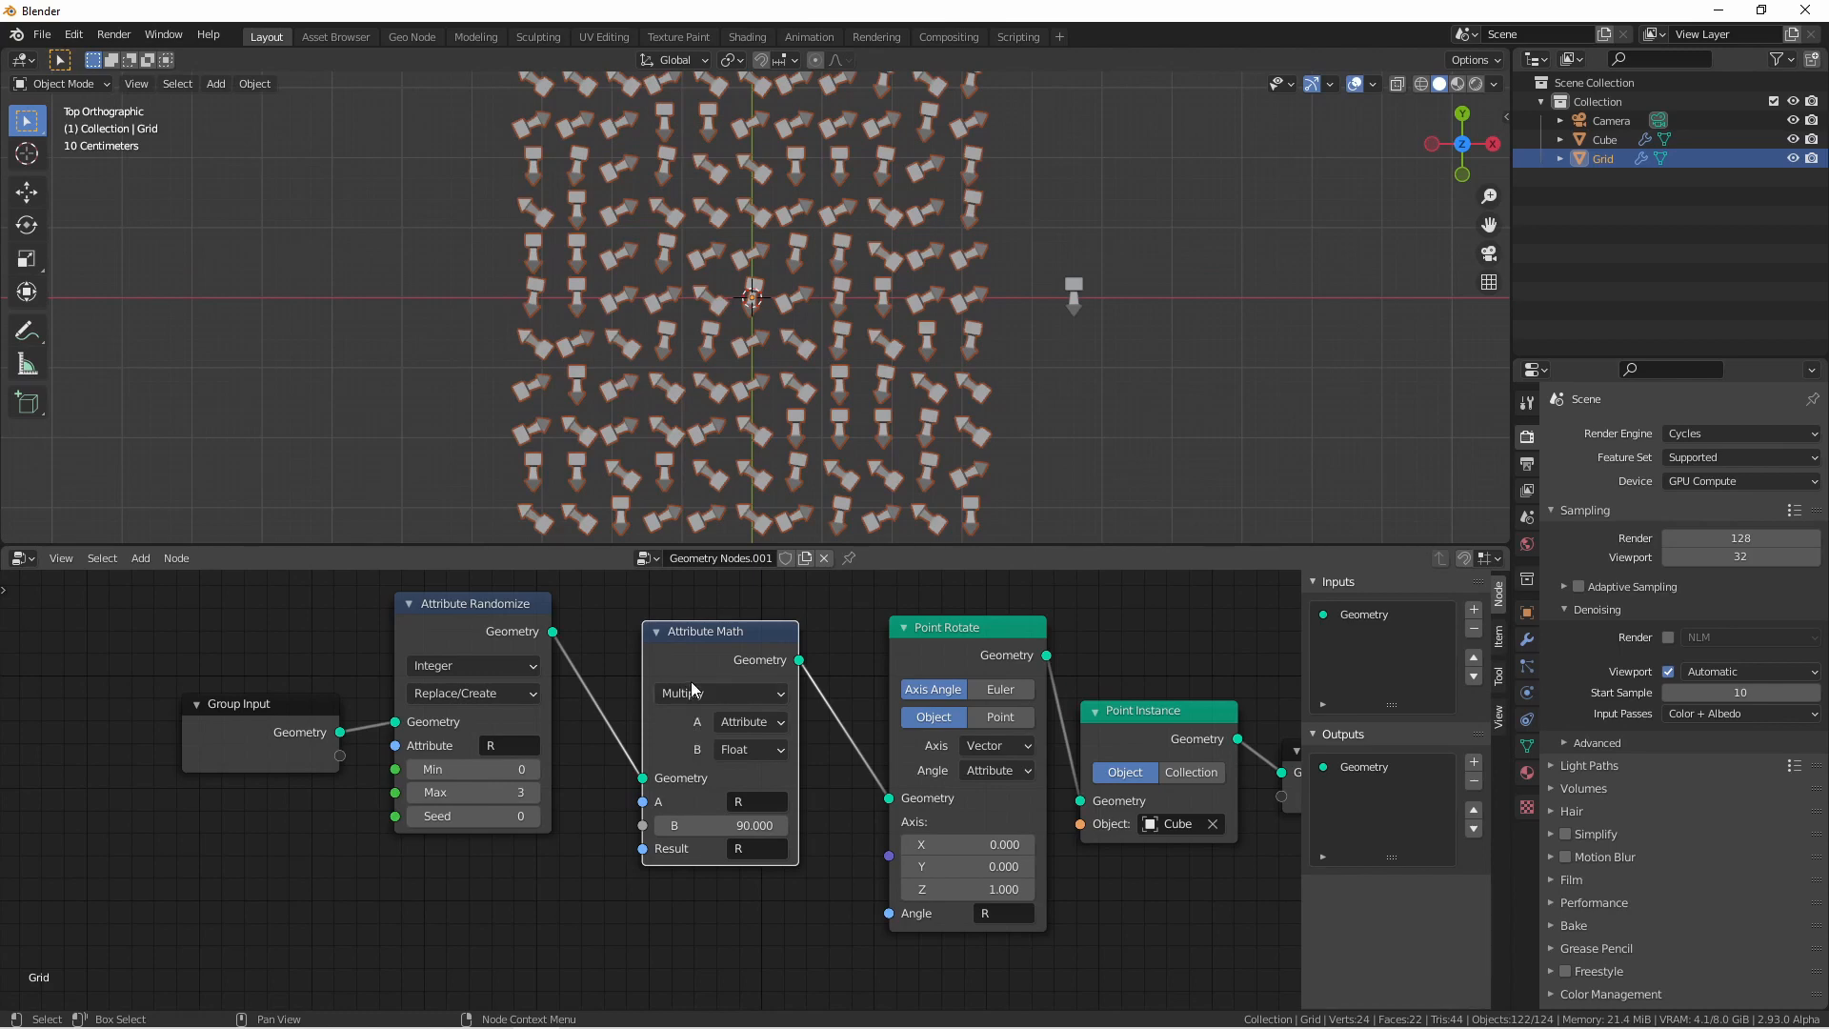
Step: Add a Value node below Group Input and set it to 90
key("shift+a")
mouse_move(471, 863)
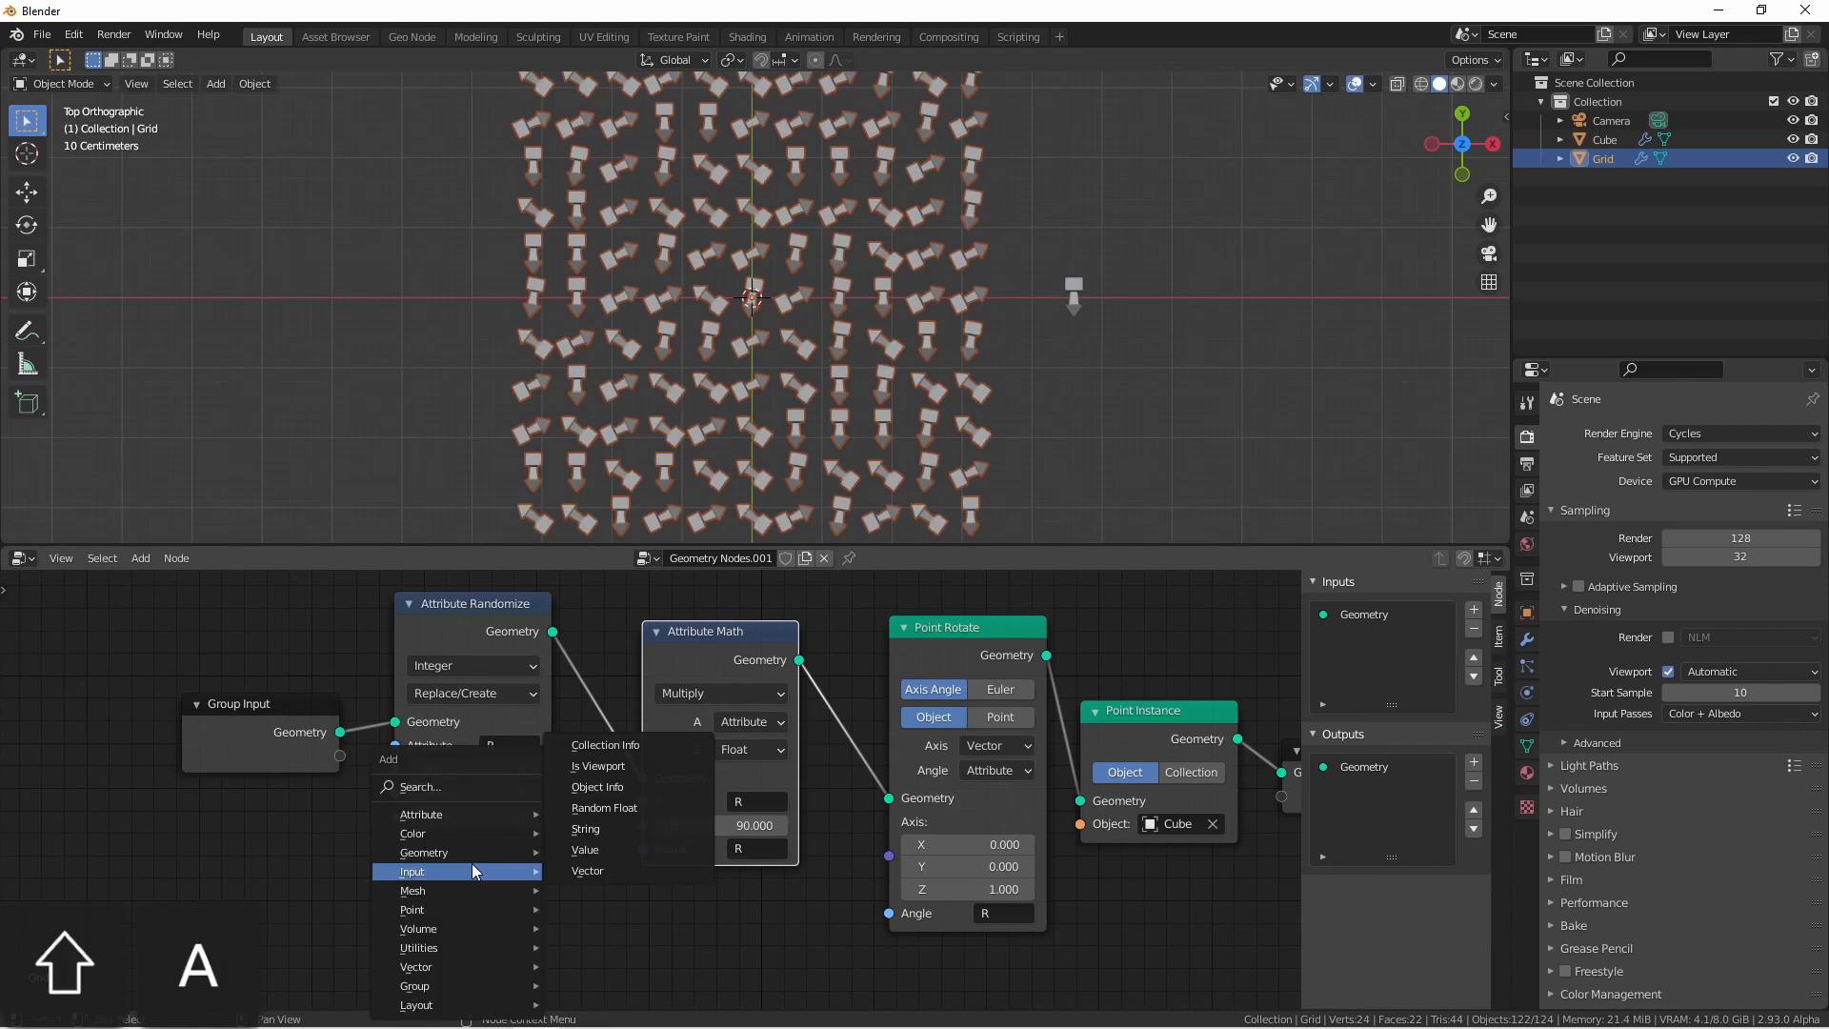
left_click(591, 850)
left_click(368, 920)
left_click(368, 924)
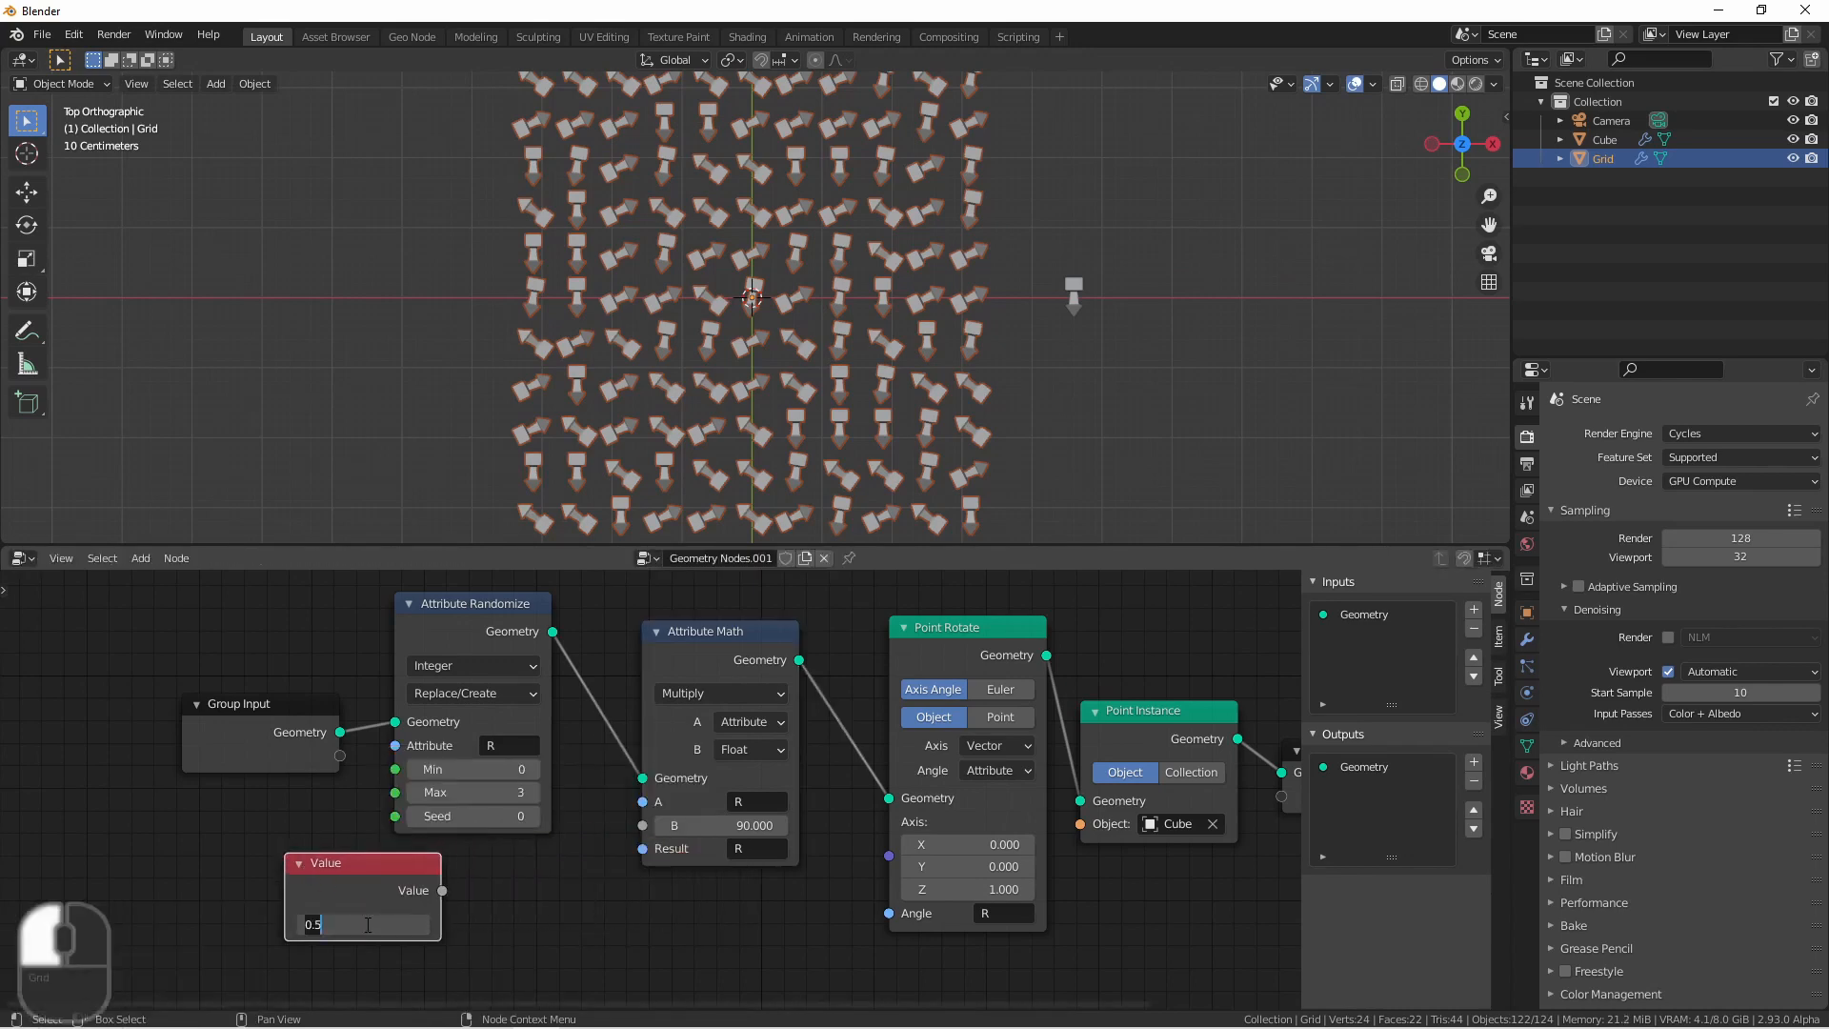
type("90")
key("Return")
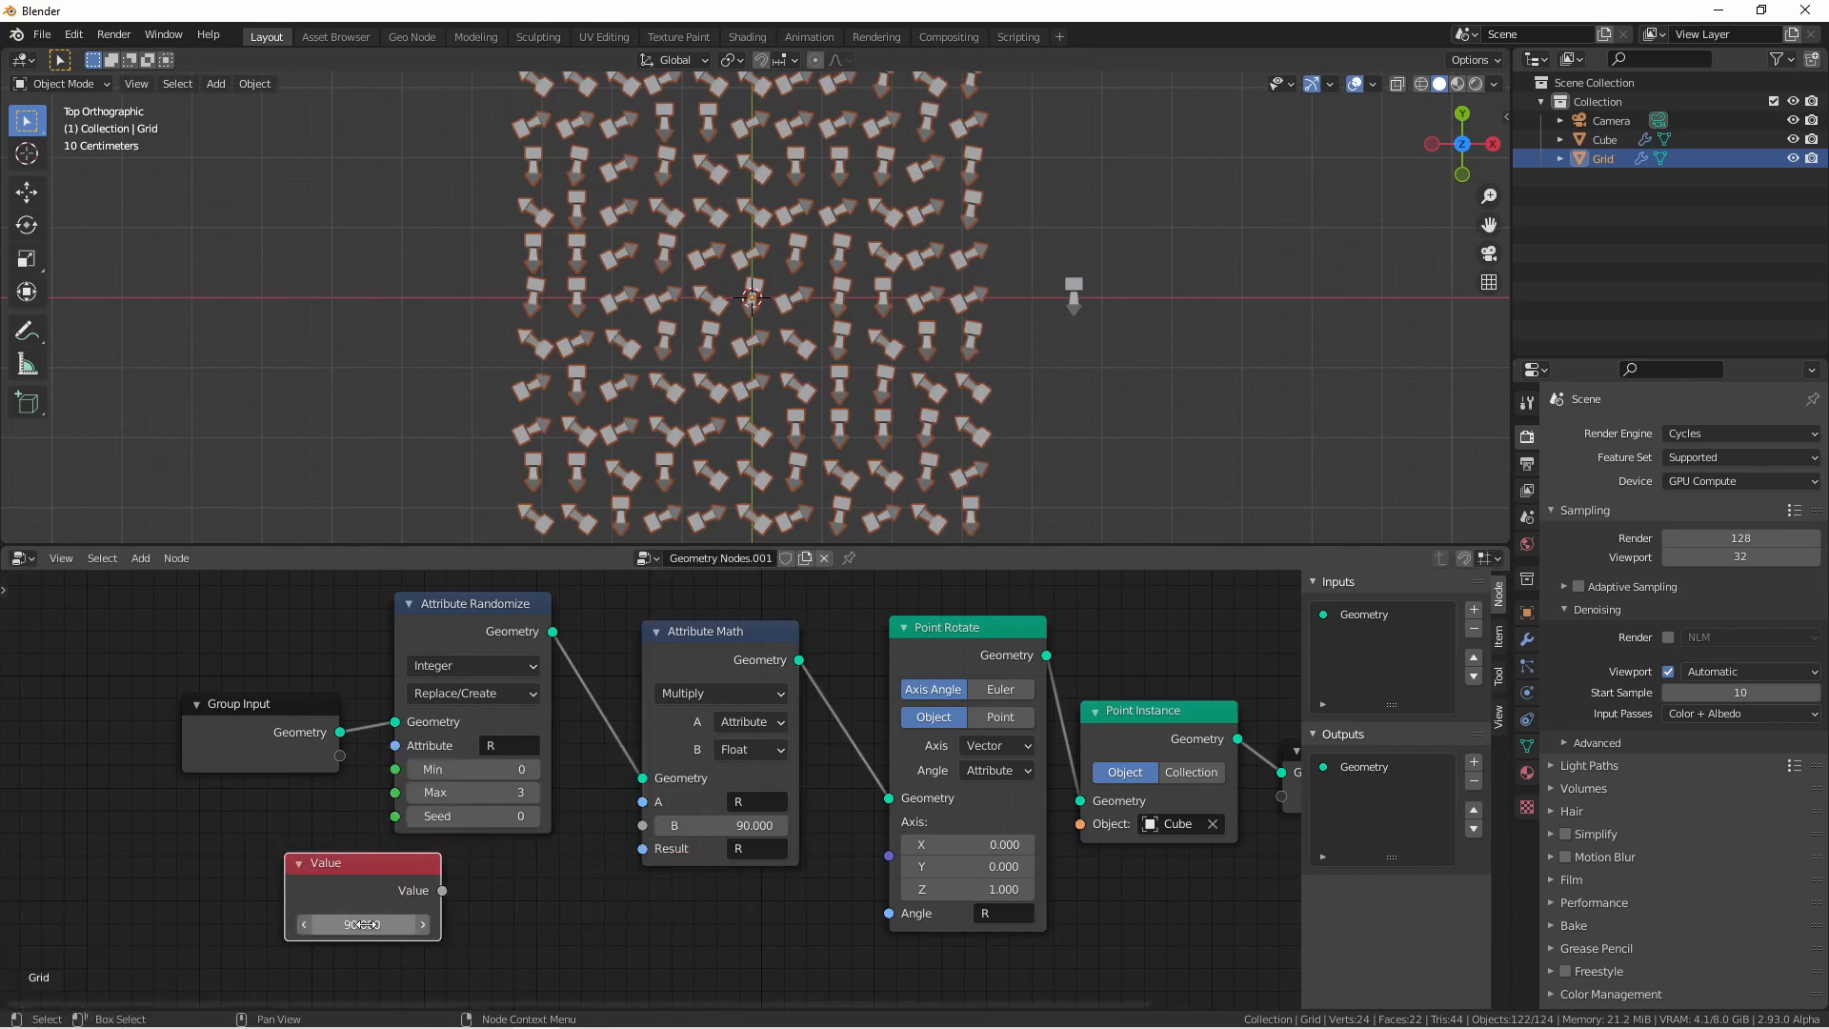
Step: Add a Math node beside the Value node and set its operation to To Radians
key("shift")
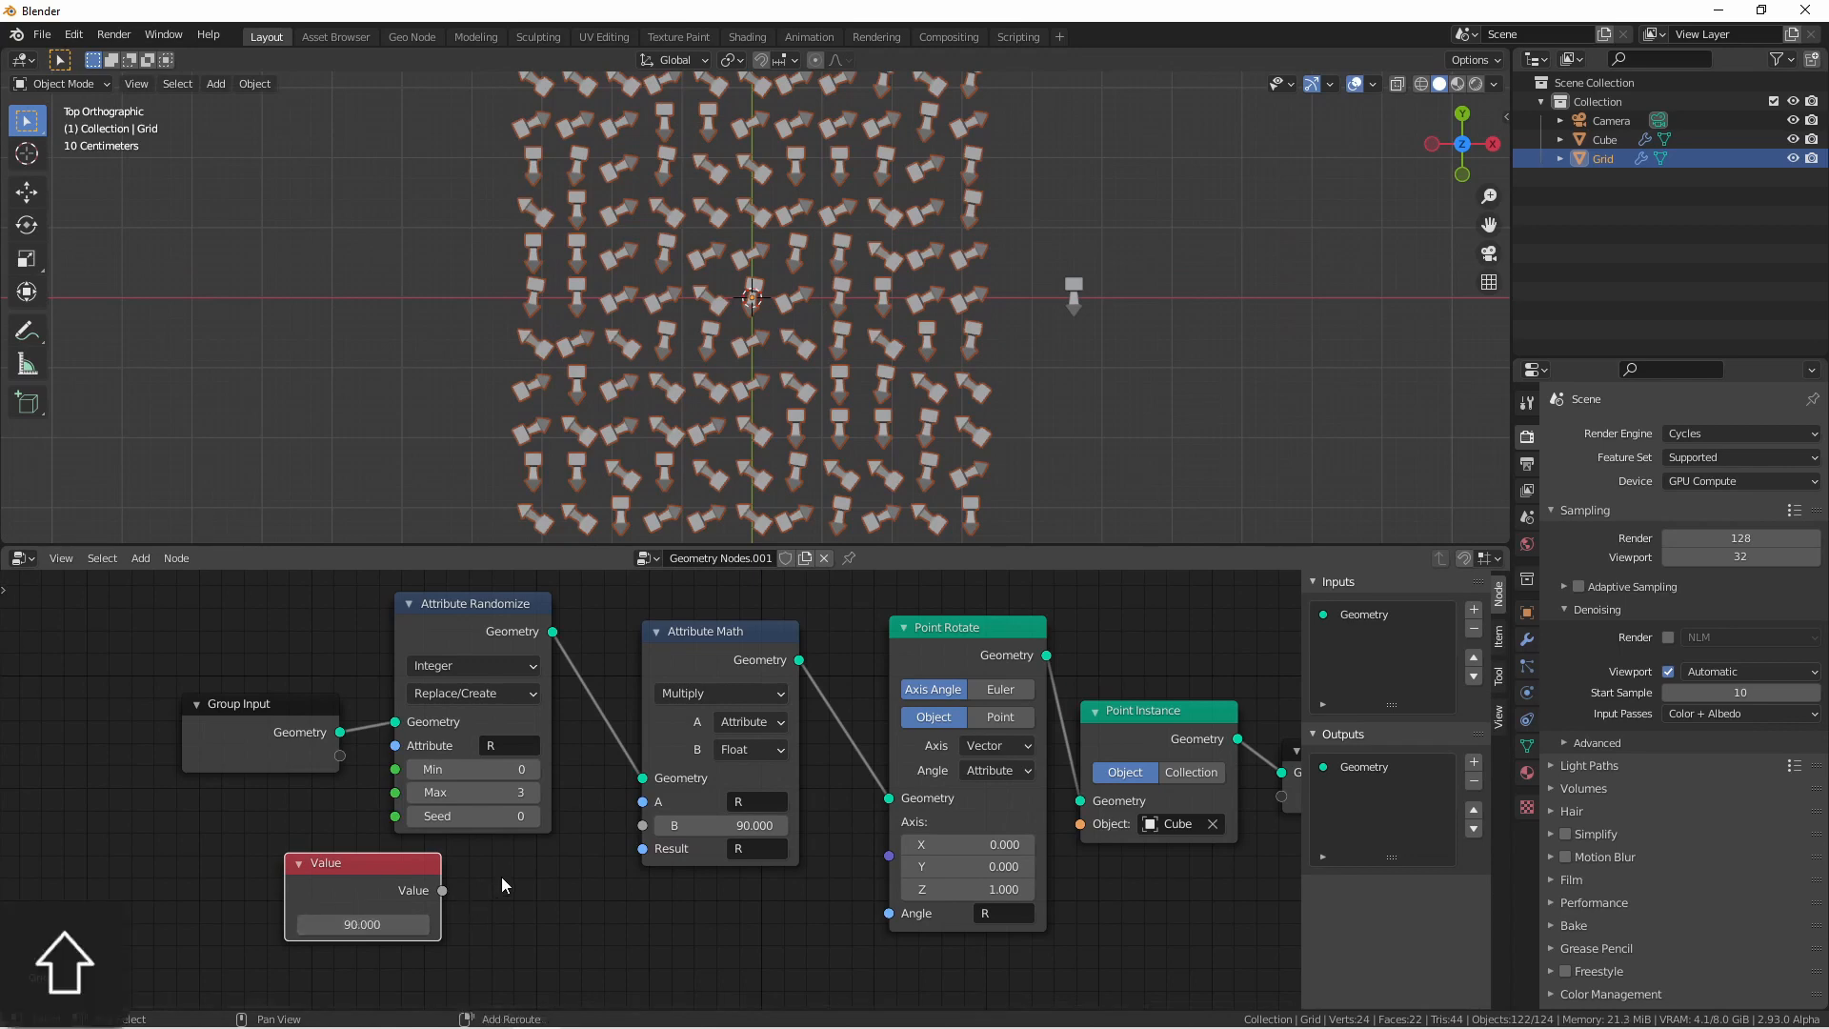
key("shift+a")
mouse_move(476, 950)
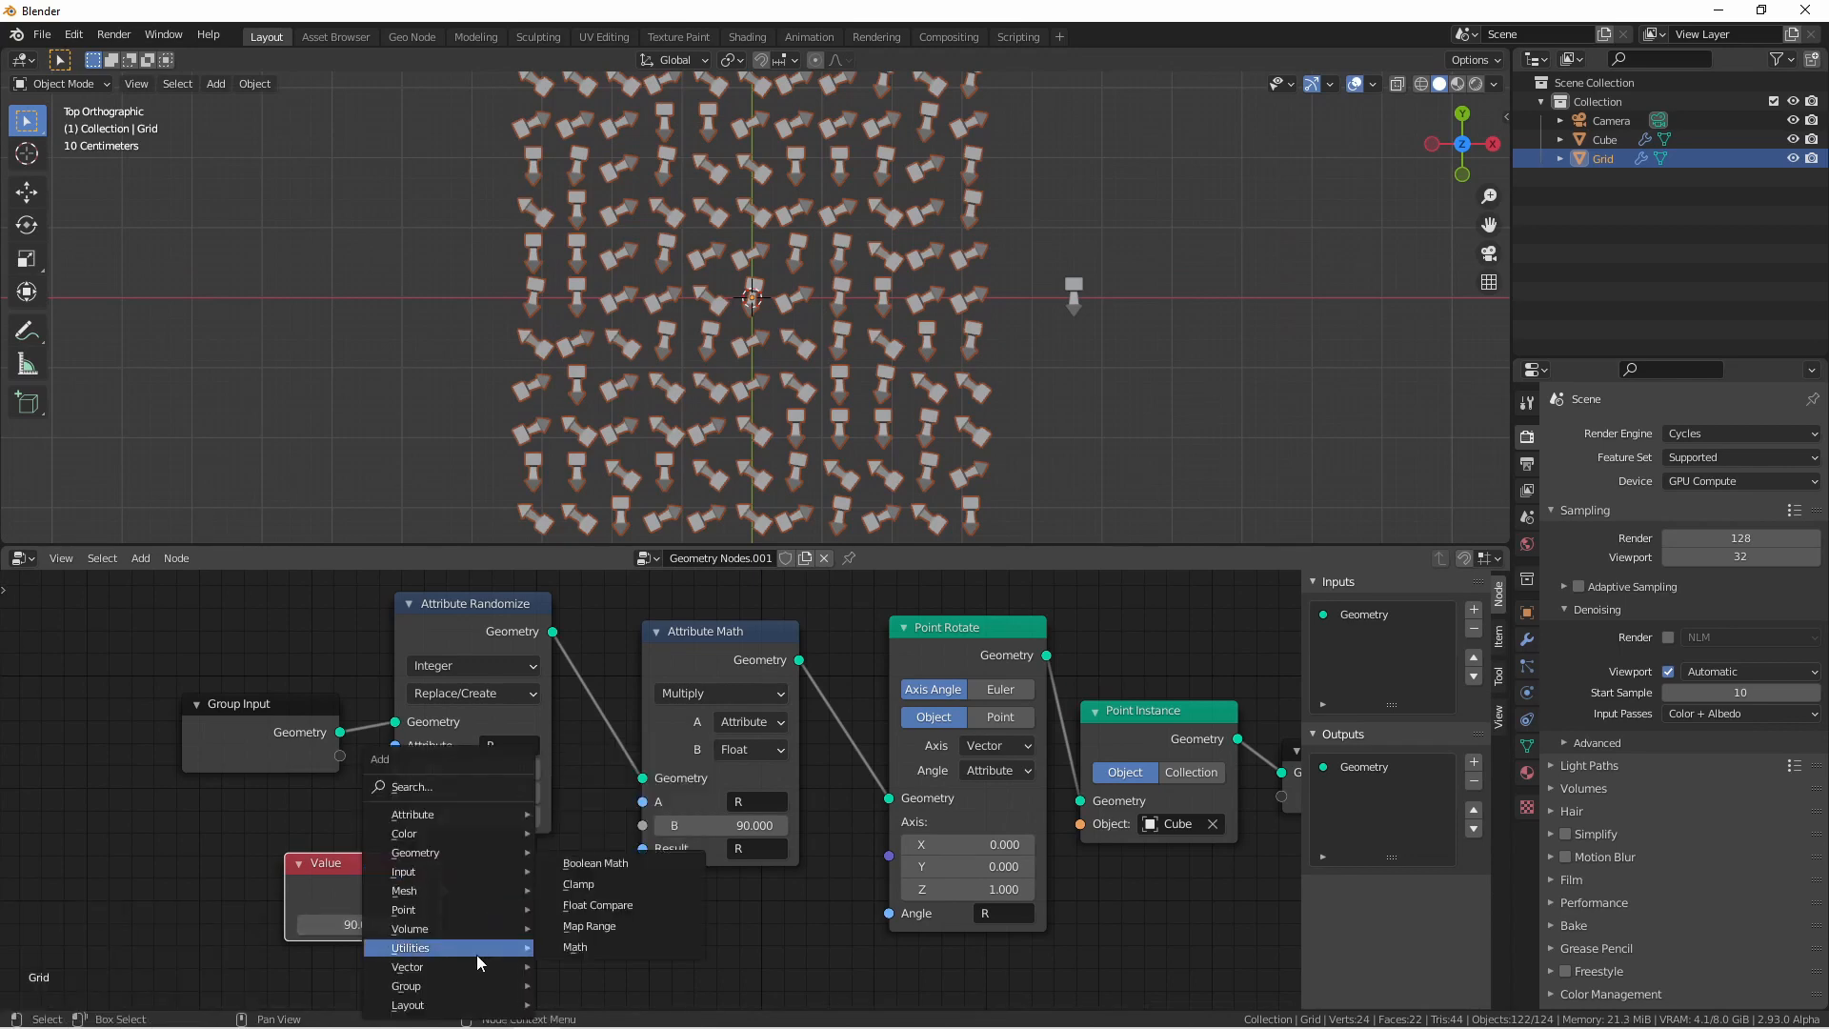
left_click(576, 948)
left_click(466, 843)
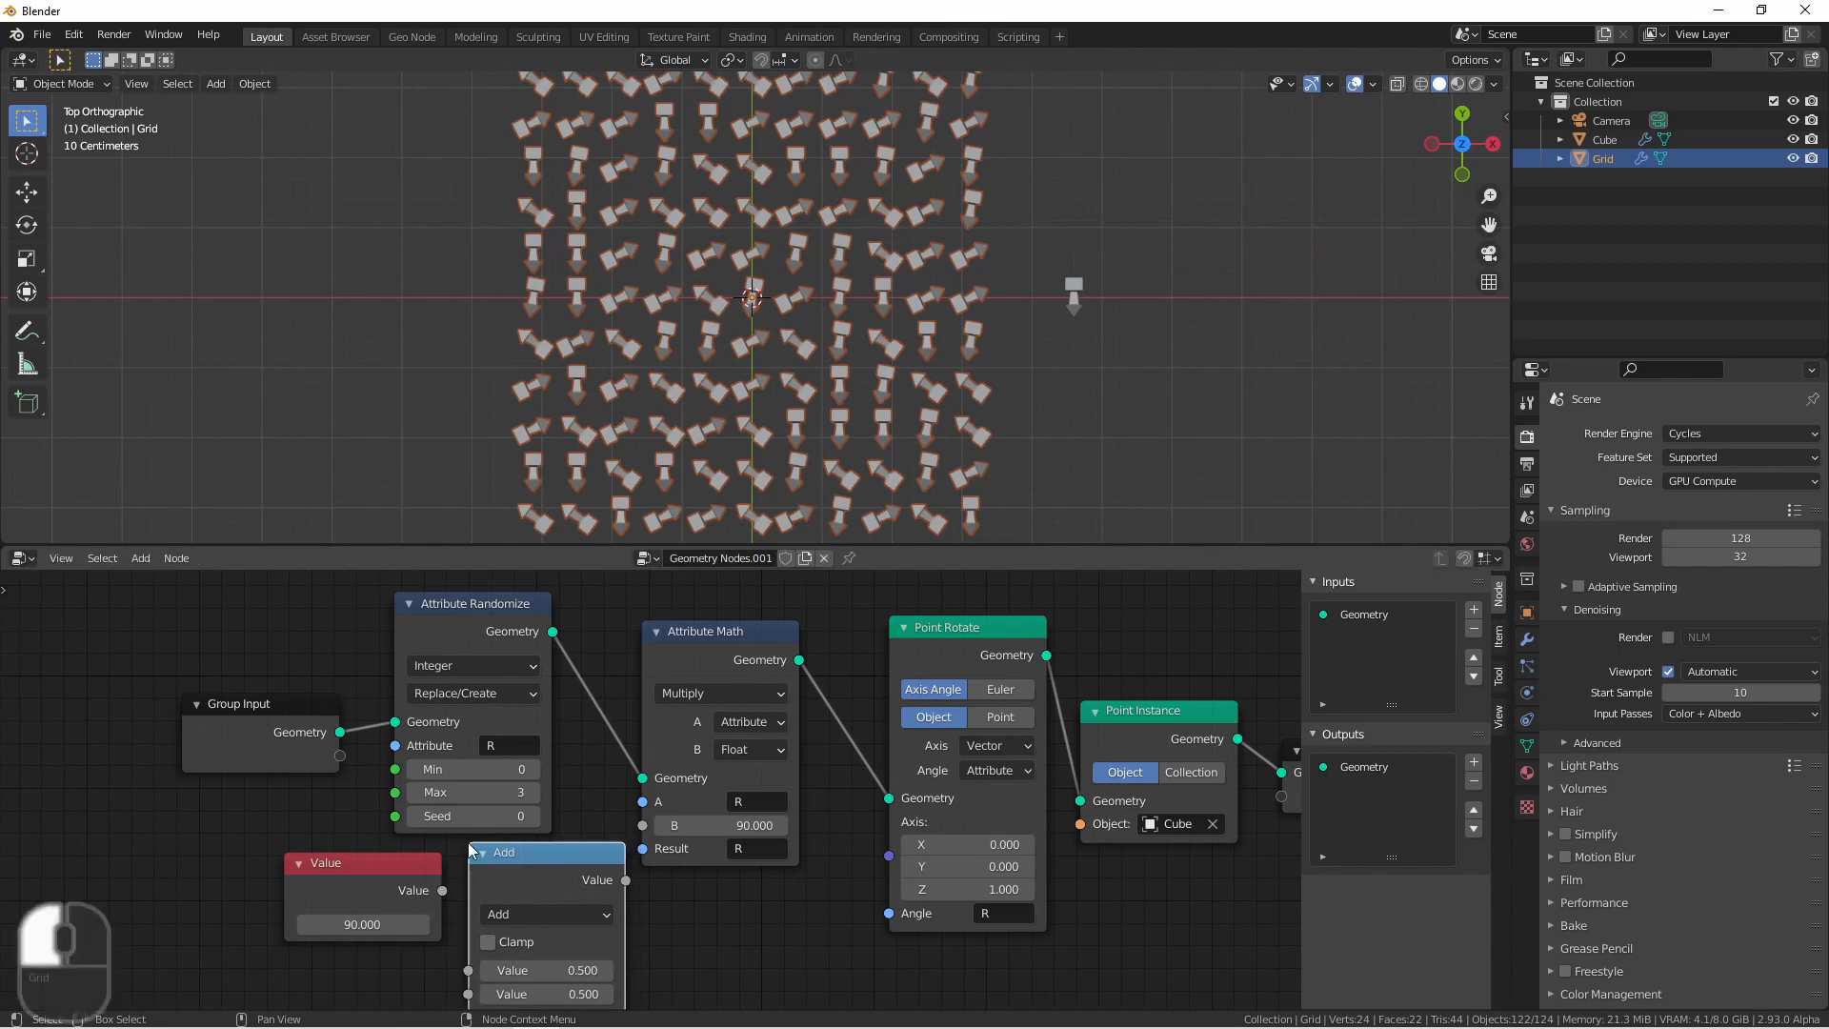
left_click(572, 914)
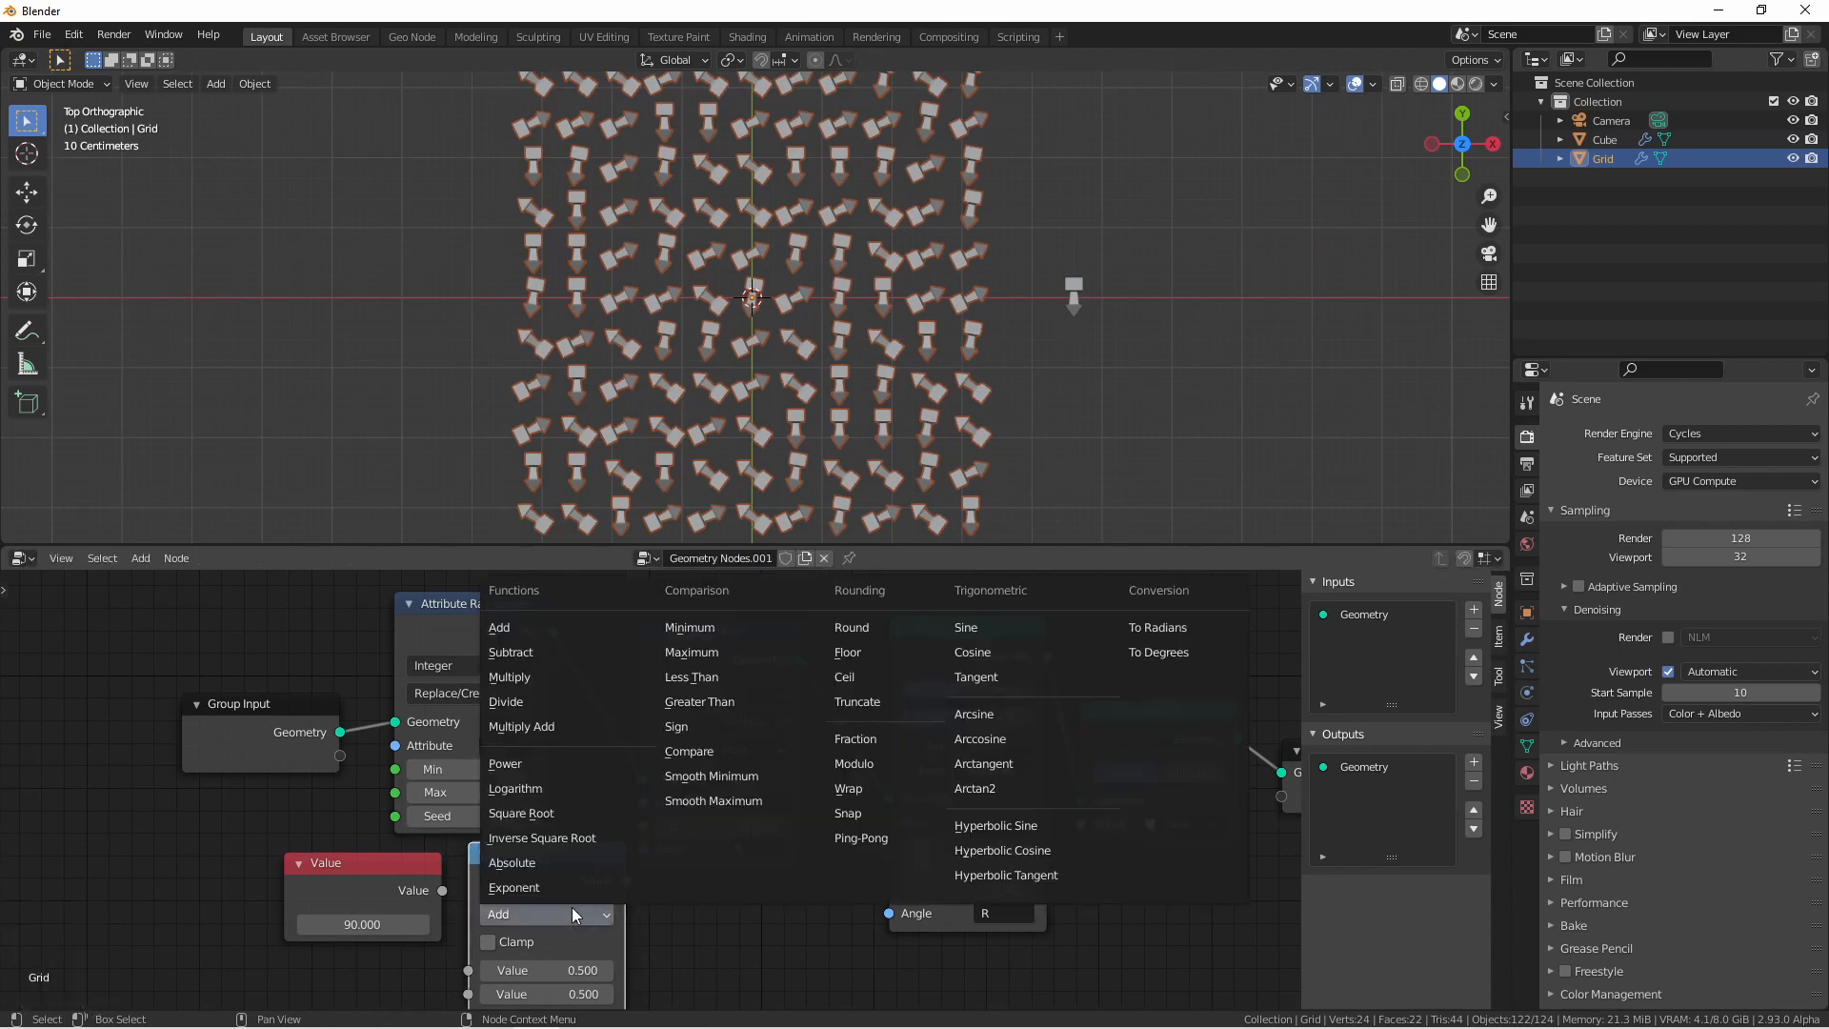
left_click(1202, 631)
Step: Space out the Value and To Radians nodes, then link Value through To Radians into the Attribute Math B input
left_click_drag(386, 856, 311, 855)
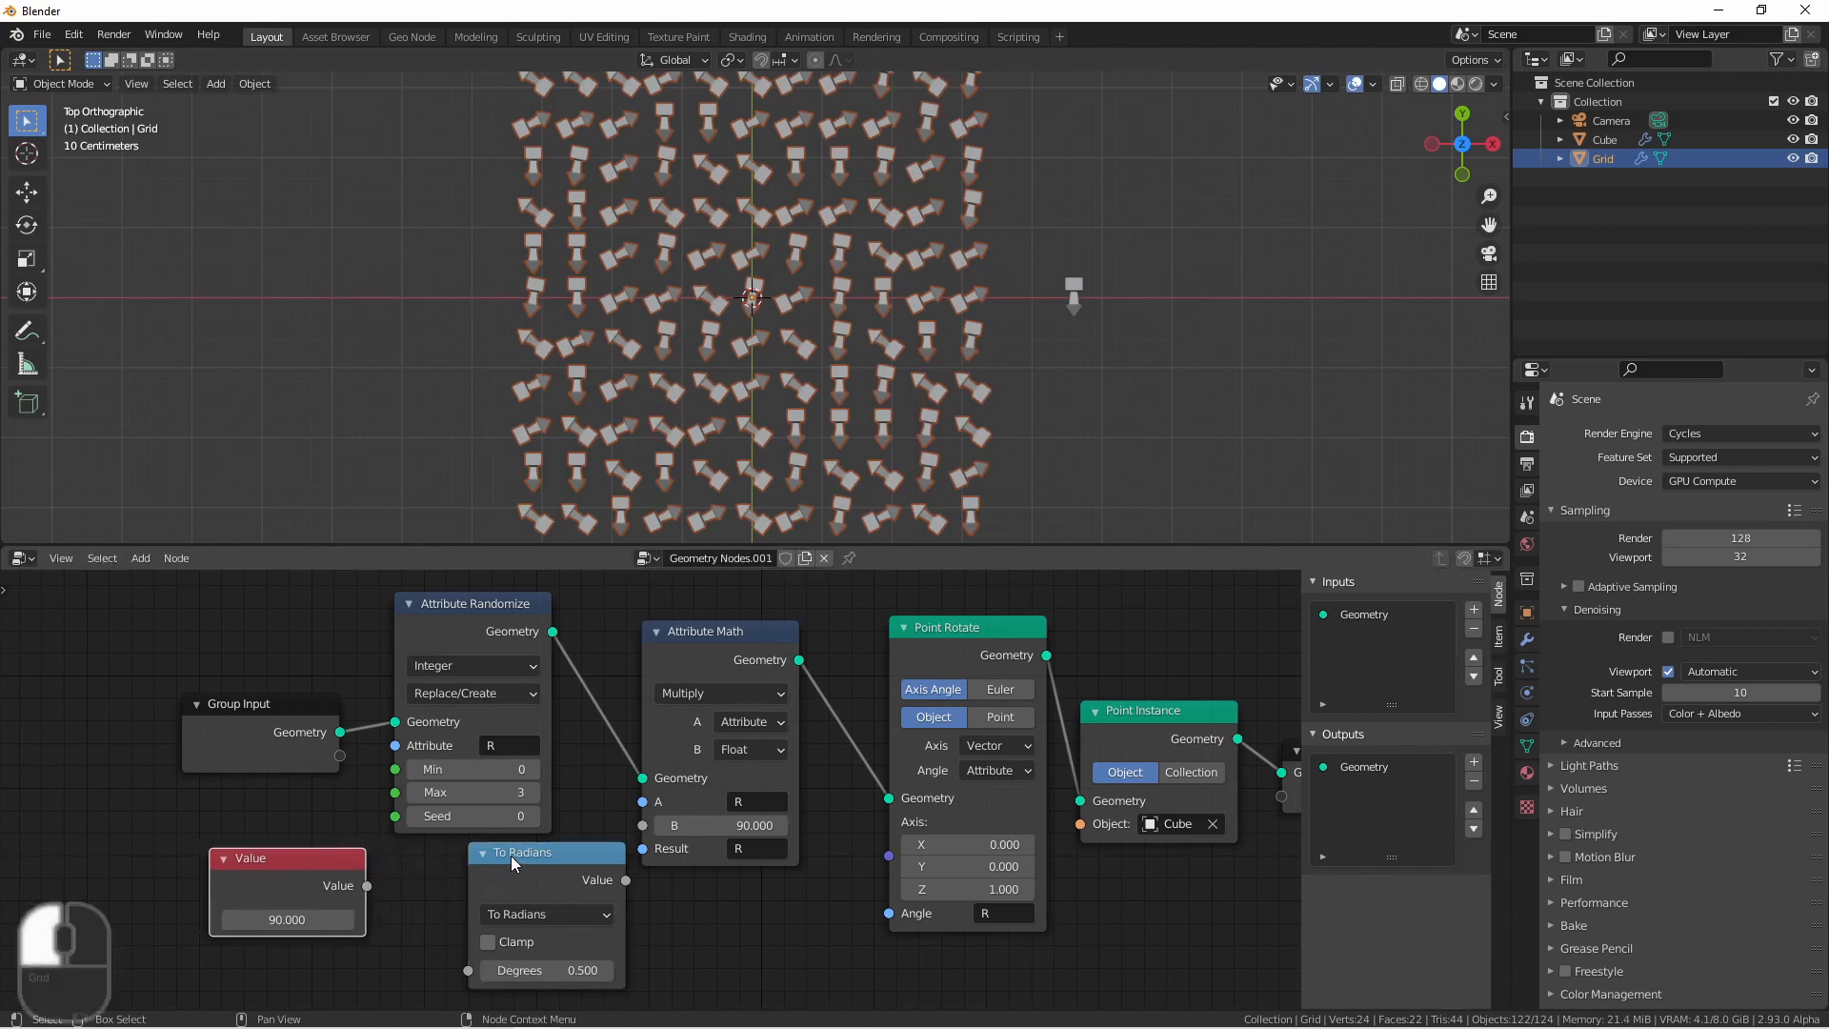
left_click_drag(510, 855, 422, 972)
left_click_drag(580, 883, 643, 826)
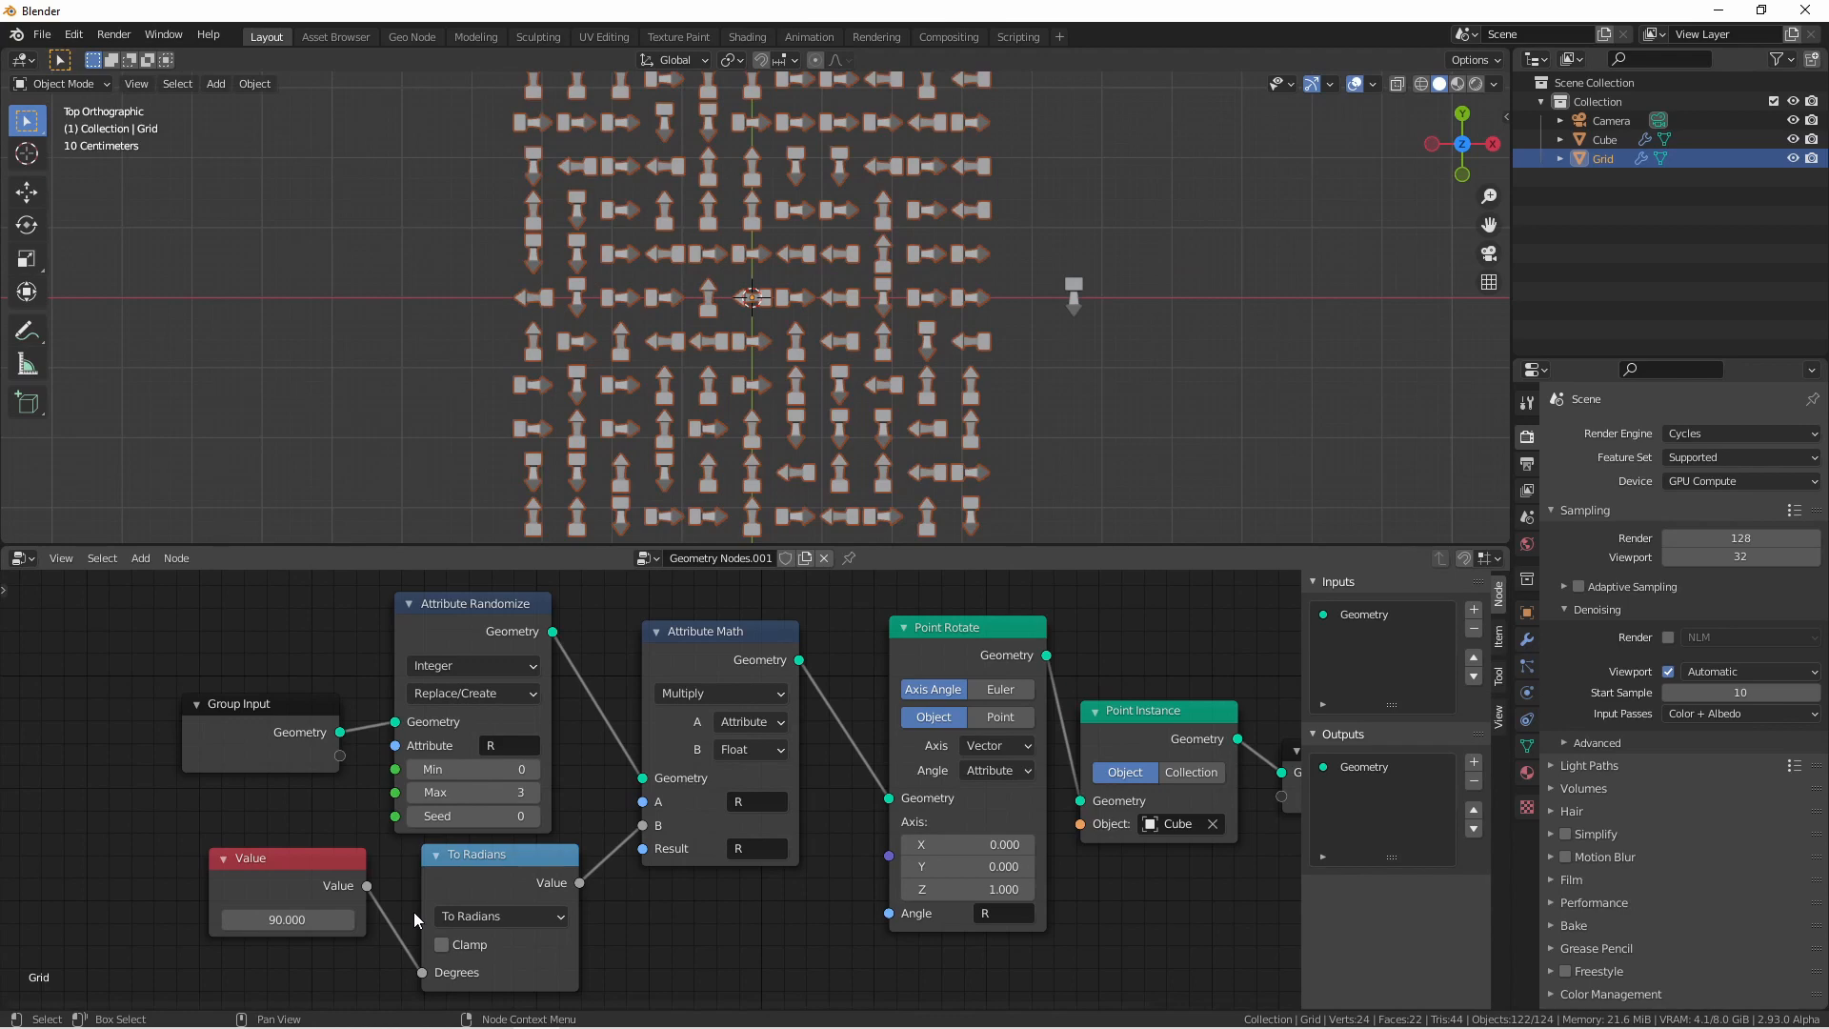
Step: Move Group Input away from Attribute Randomize, expose its Max value as a group input, and show the Grid's modifier properties
scroll(568, 792, "down", 3)
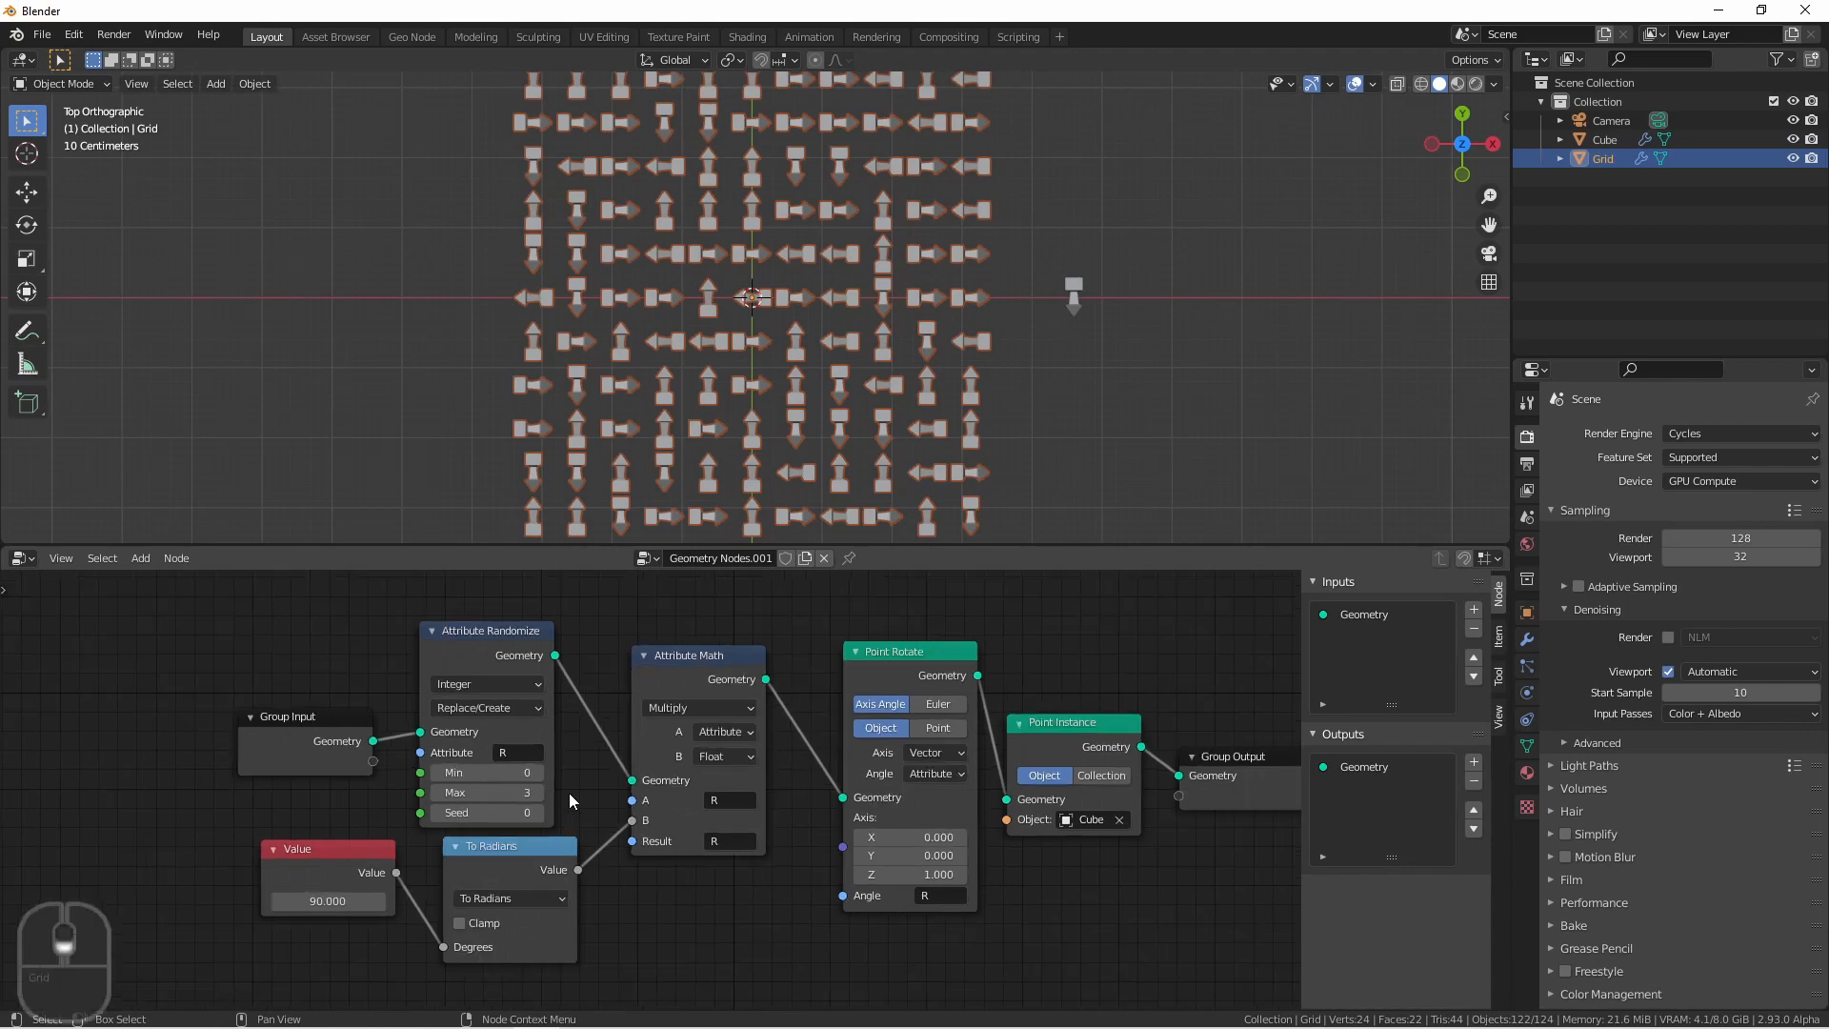
middle_click_drag(569, 793, 682, 745)
left_click(452, 678)
key("g")
left_click(195, 692)
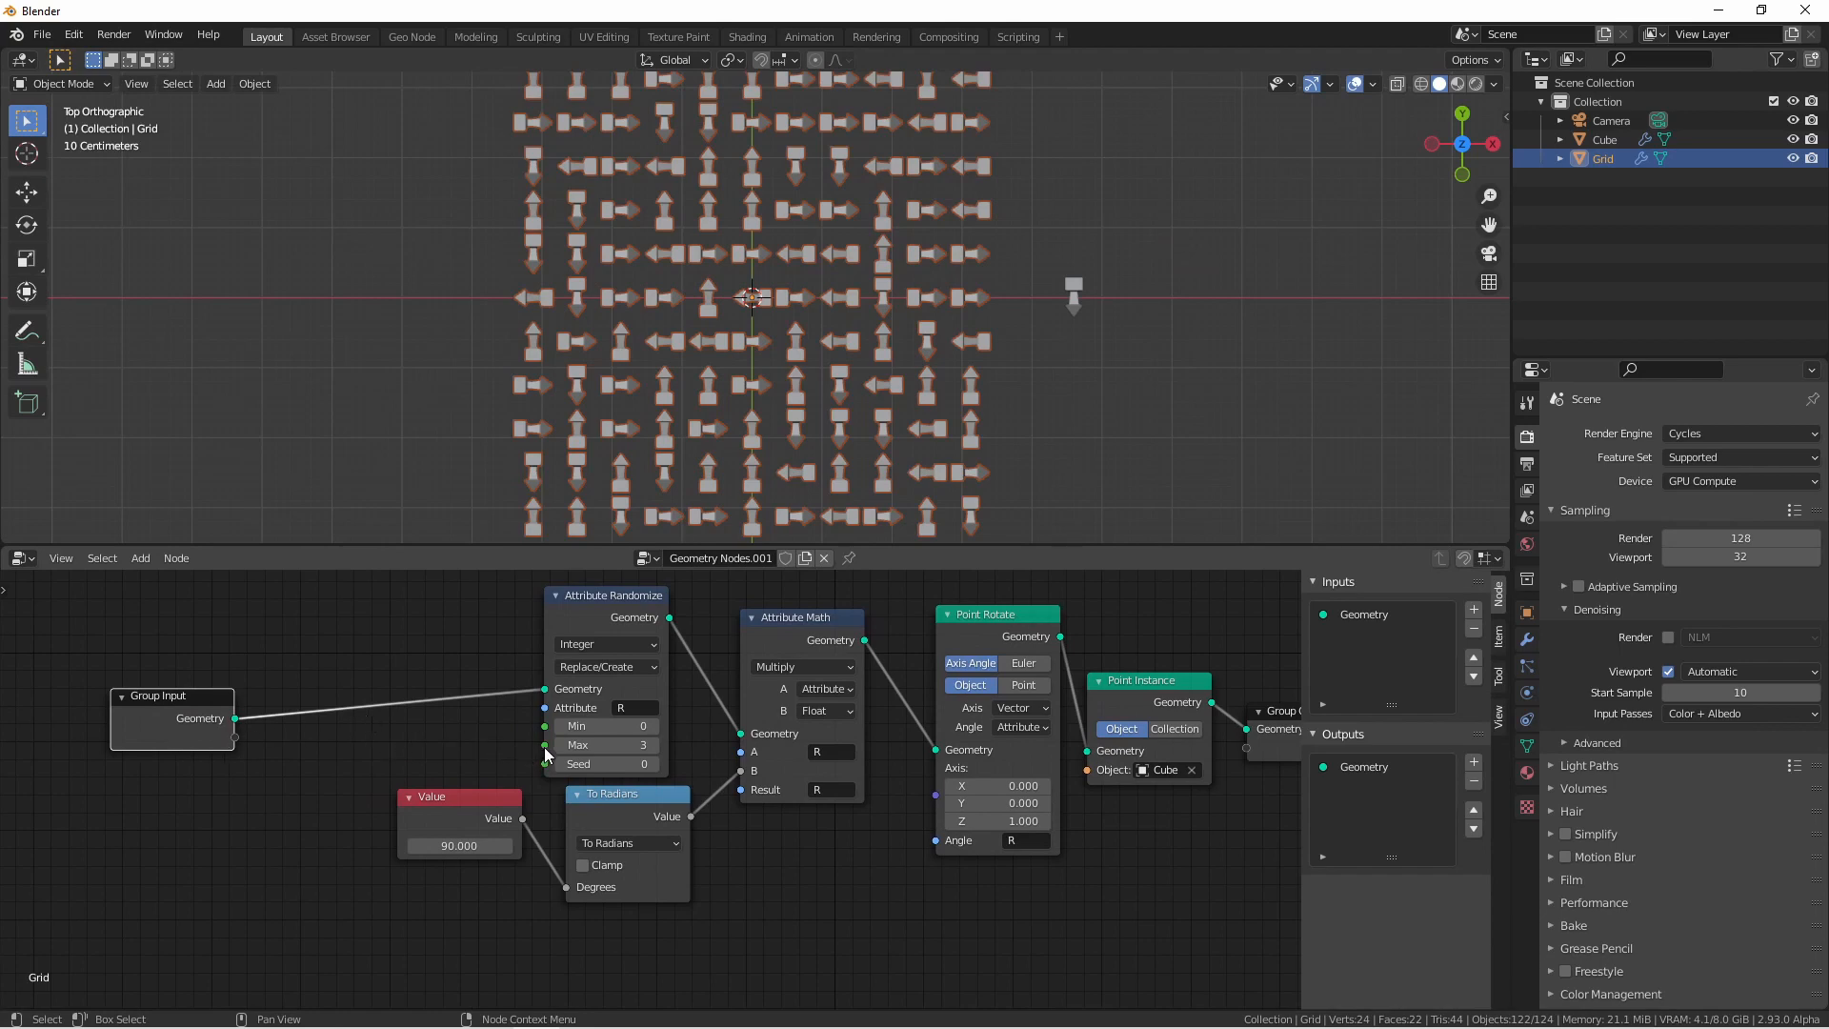
left_click_drag(544, 746, 233, 737)
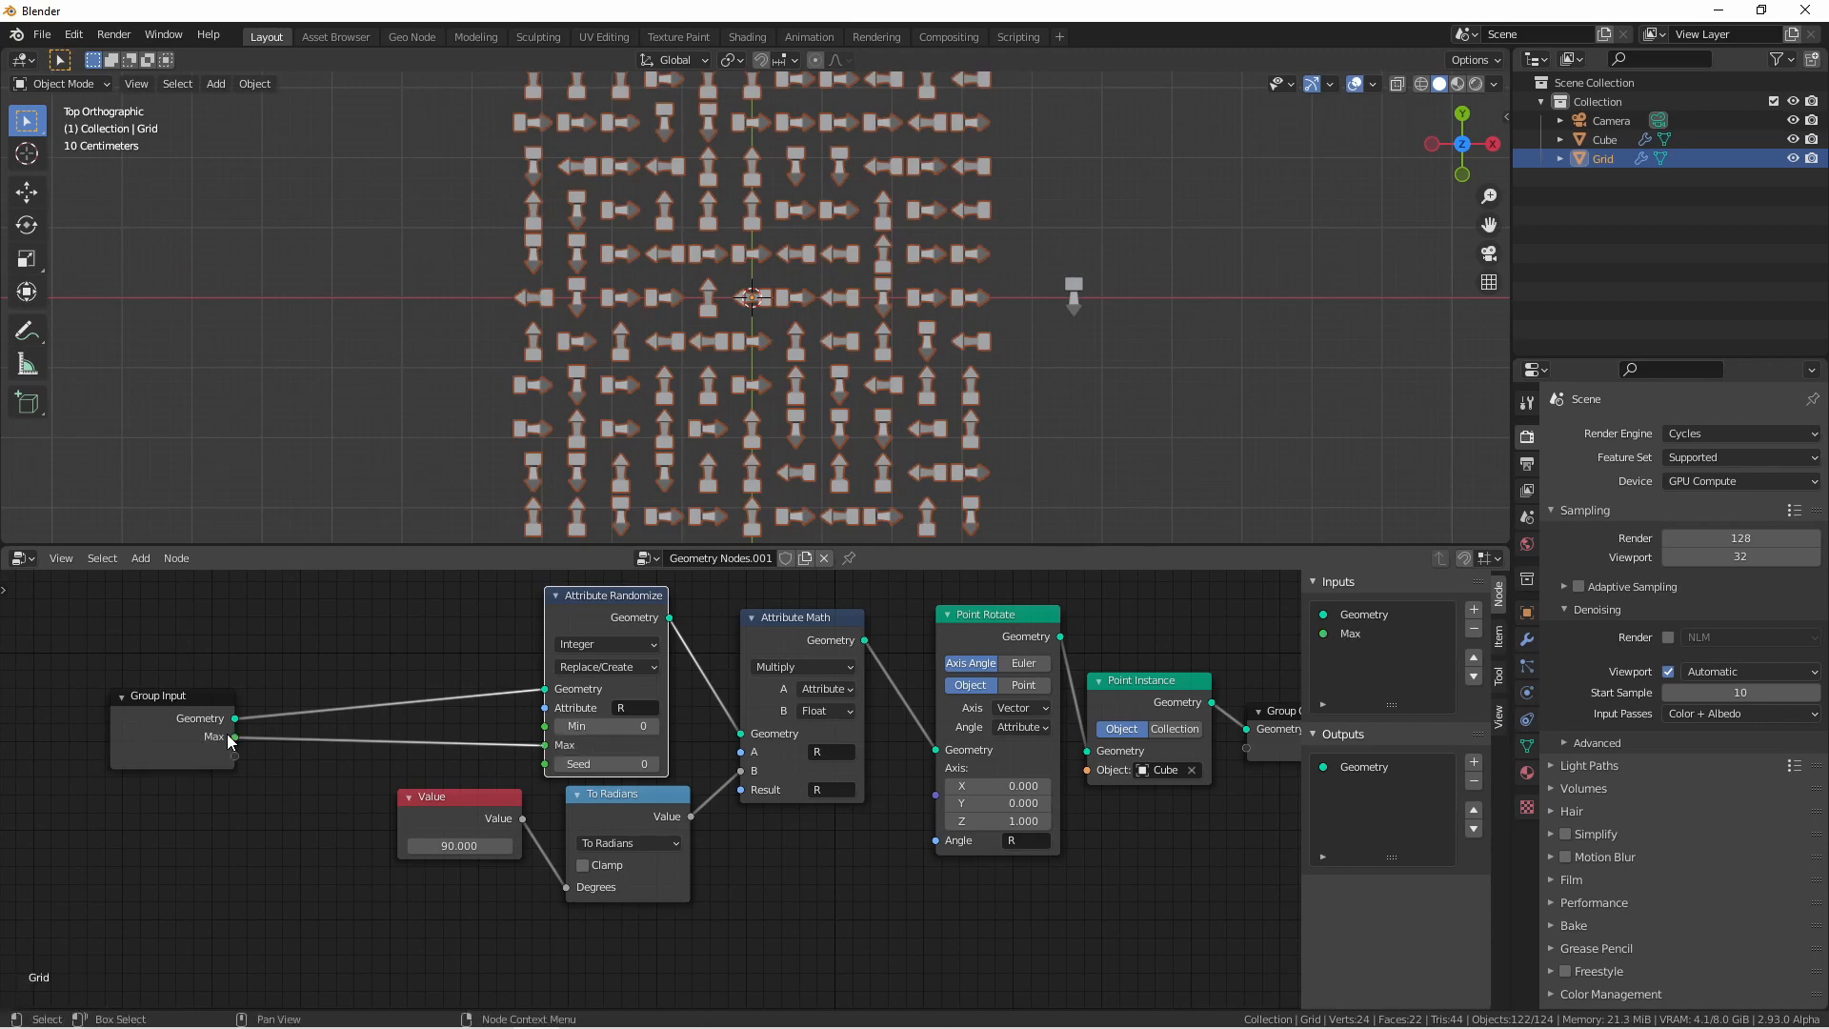
left_click(1527, 640)
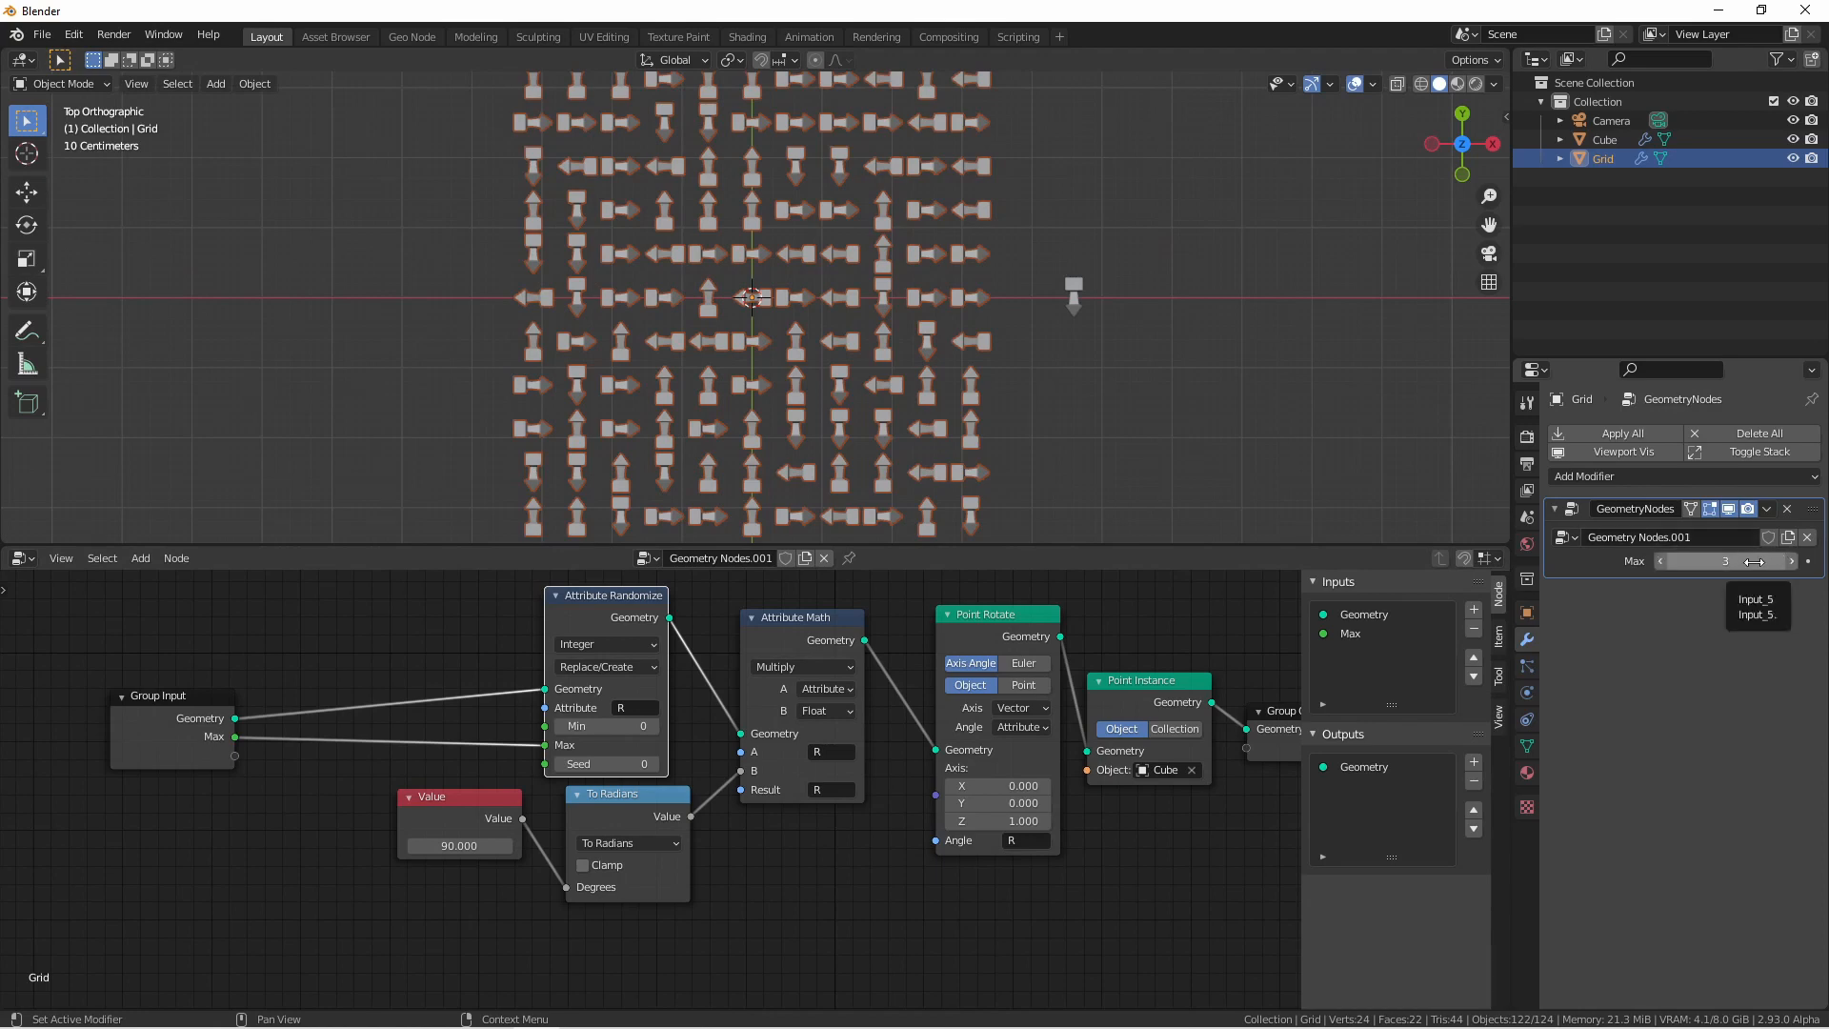
Step: Insert a Math node set to Subtract on the Max link into Attribute Randomize, subtracting 1
left_click_drag(191, 699, 176, 671)
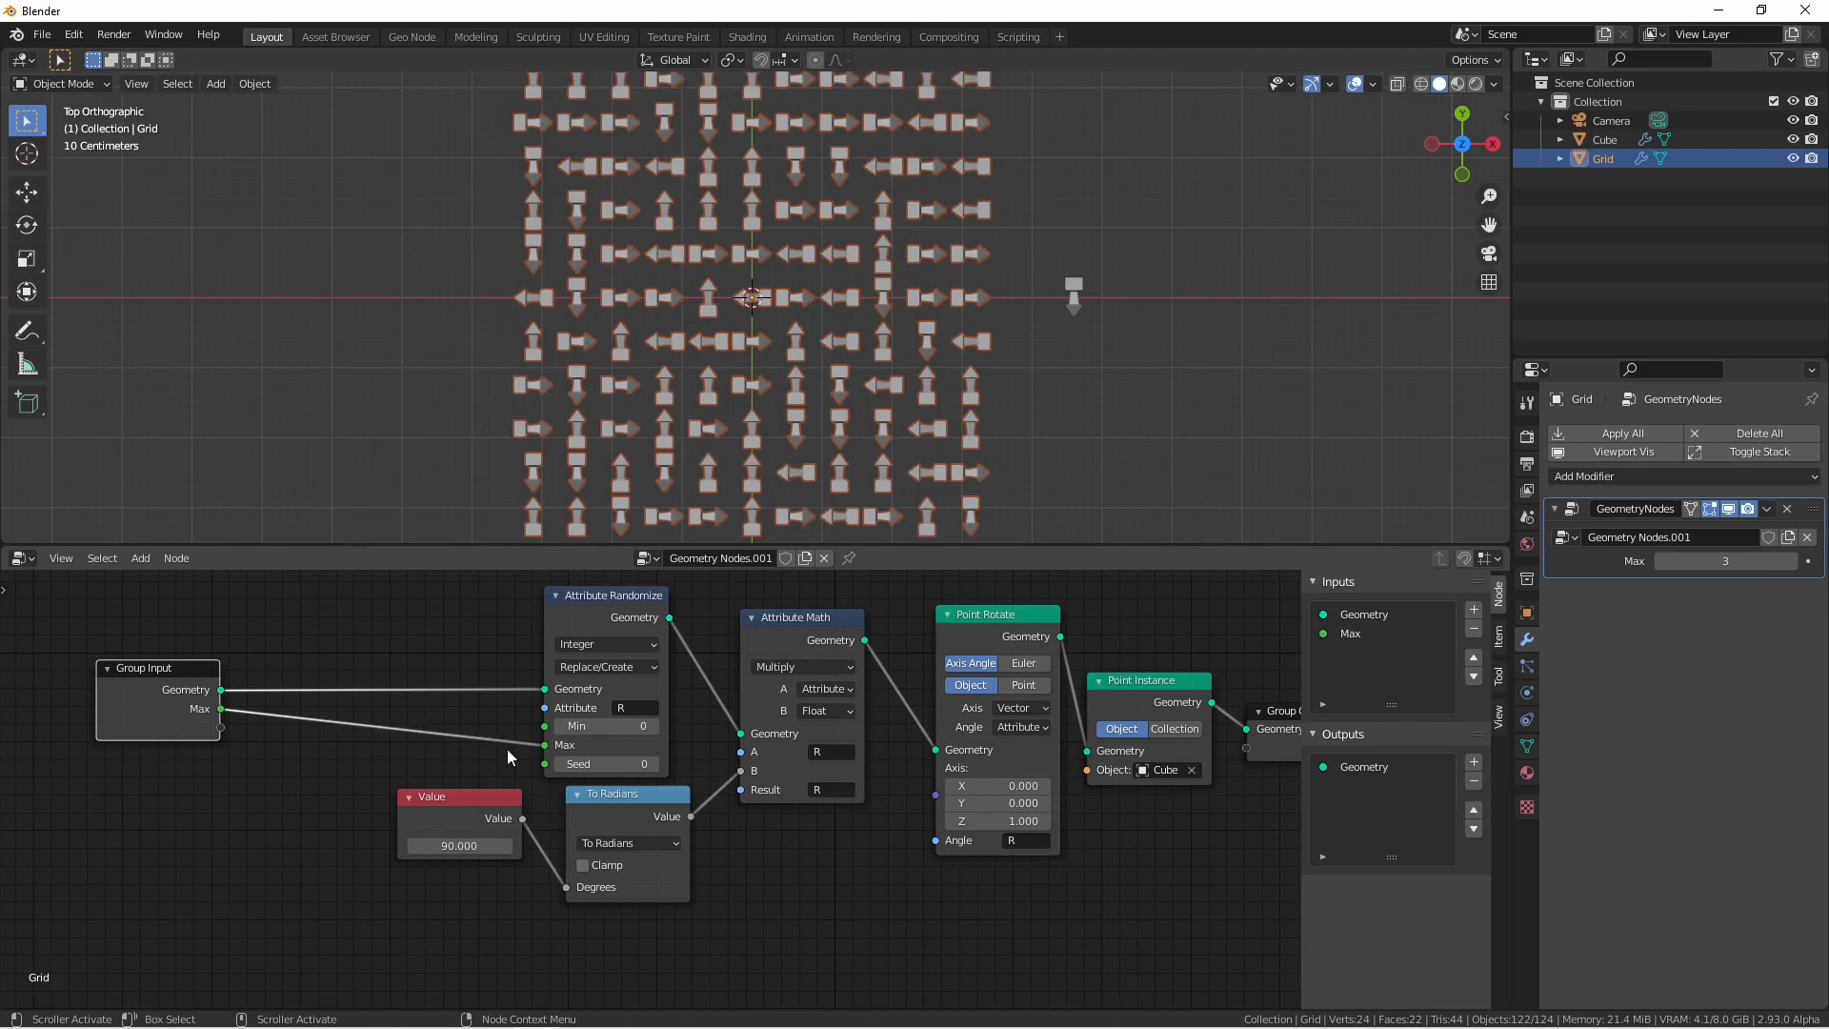
key("shift+a")
mouse_move(372, 734)
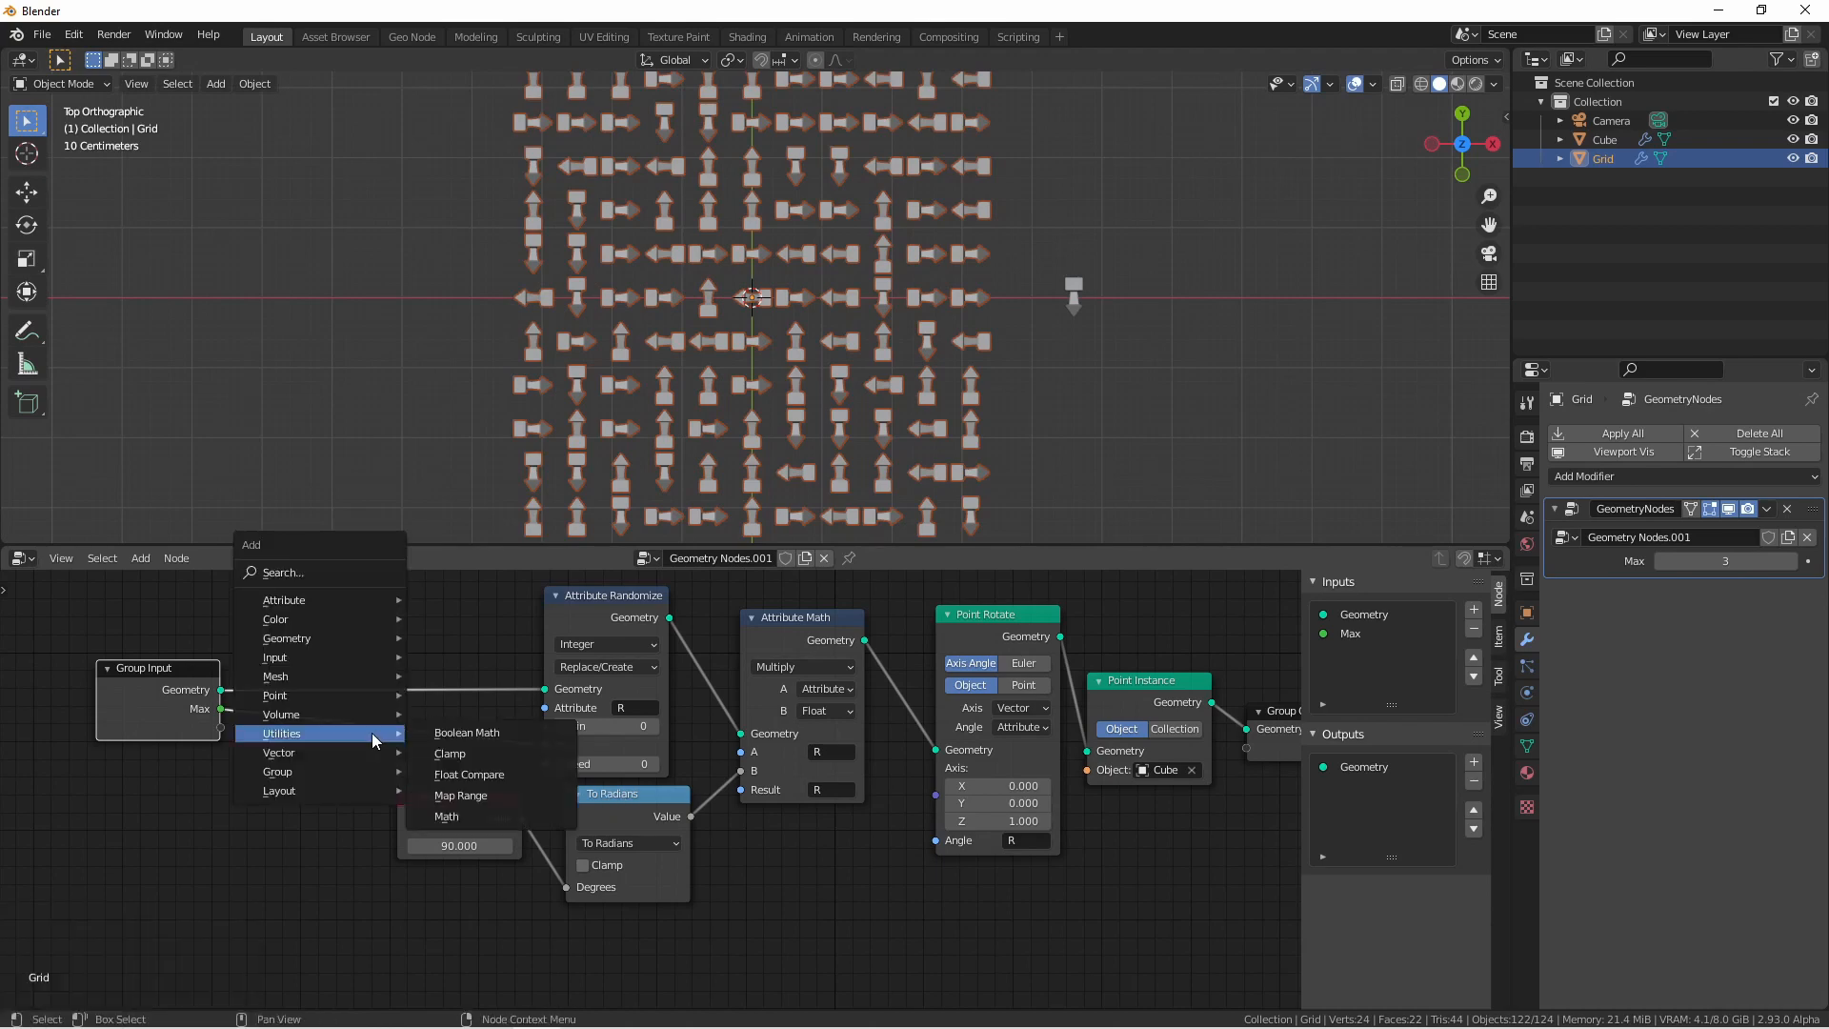
left_click(450, 817)
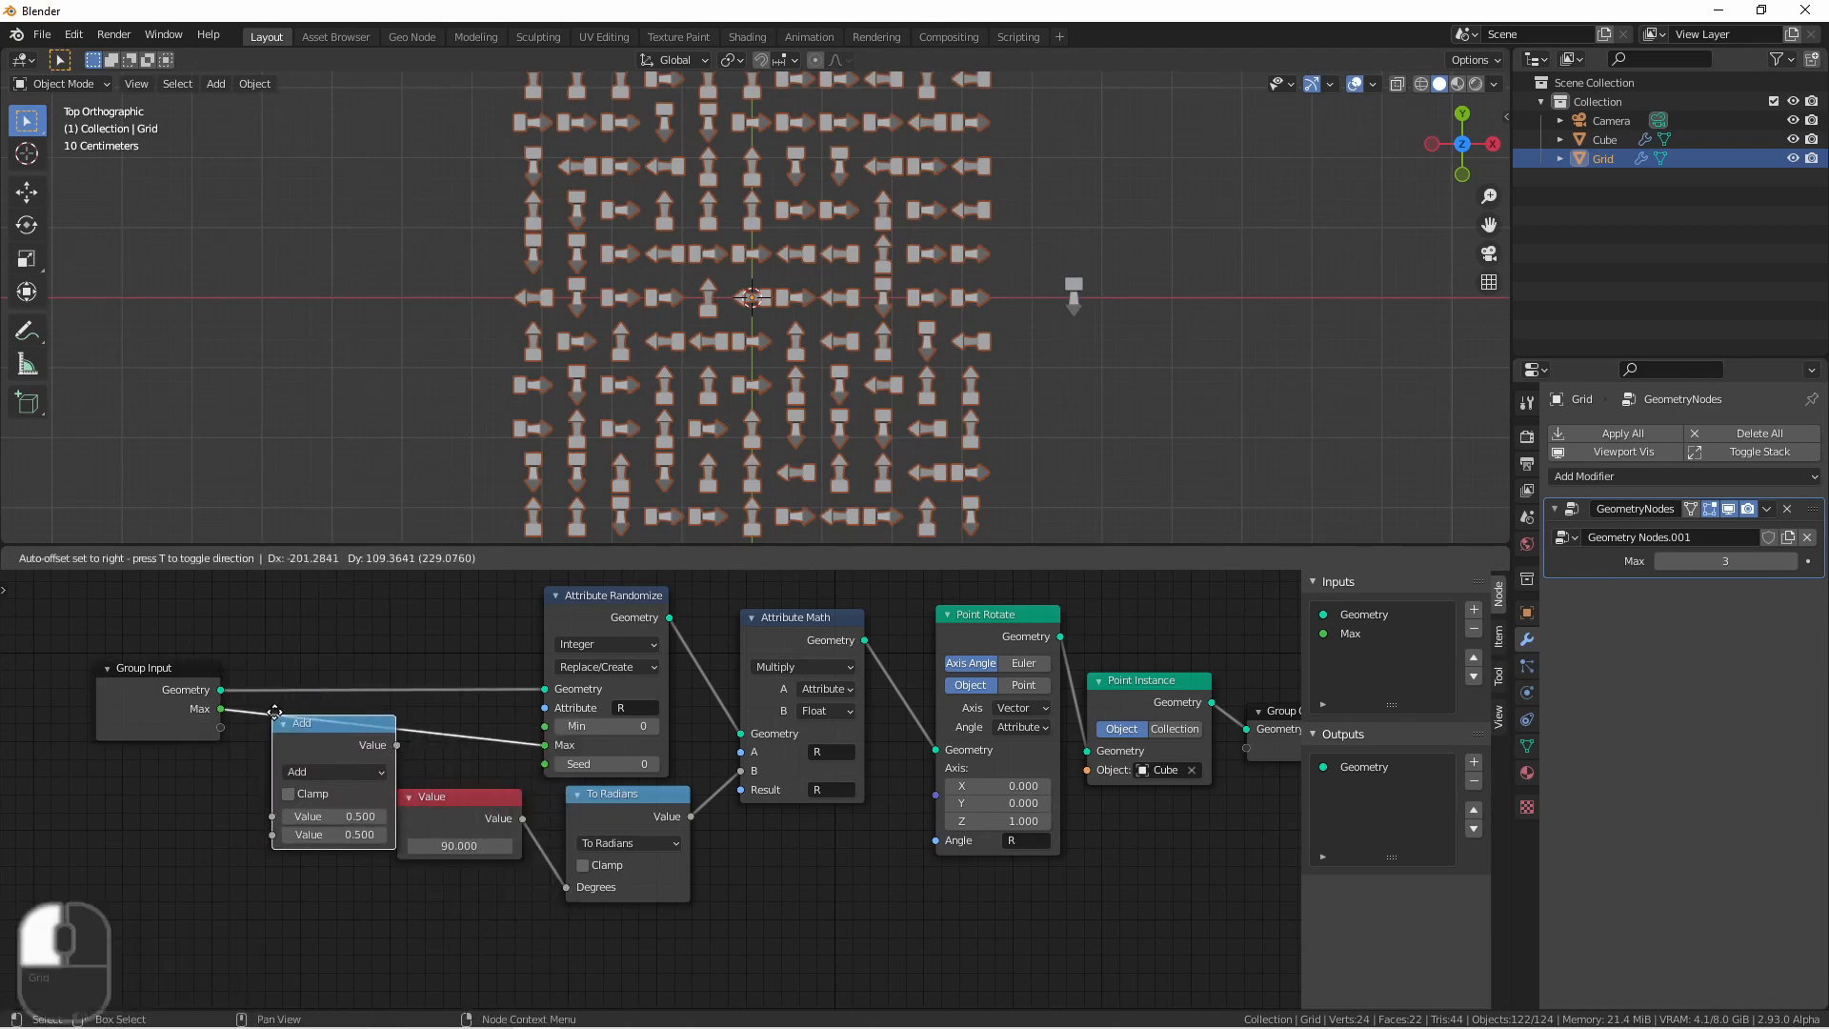
left_click(322, 752)
left_click(331, 767)
left_click(328, 562)
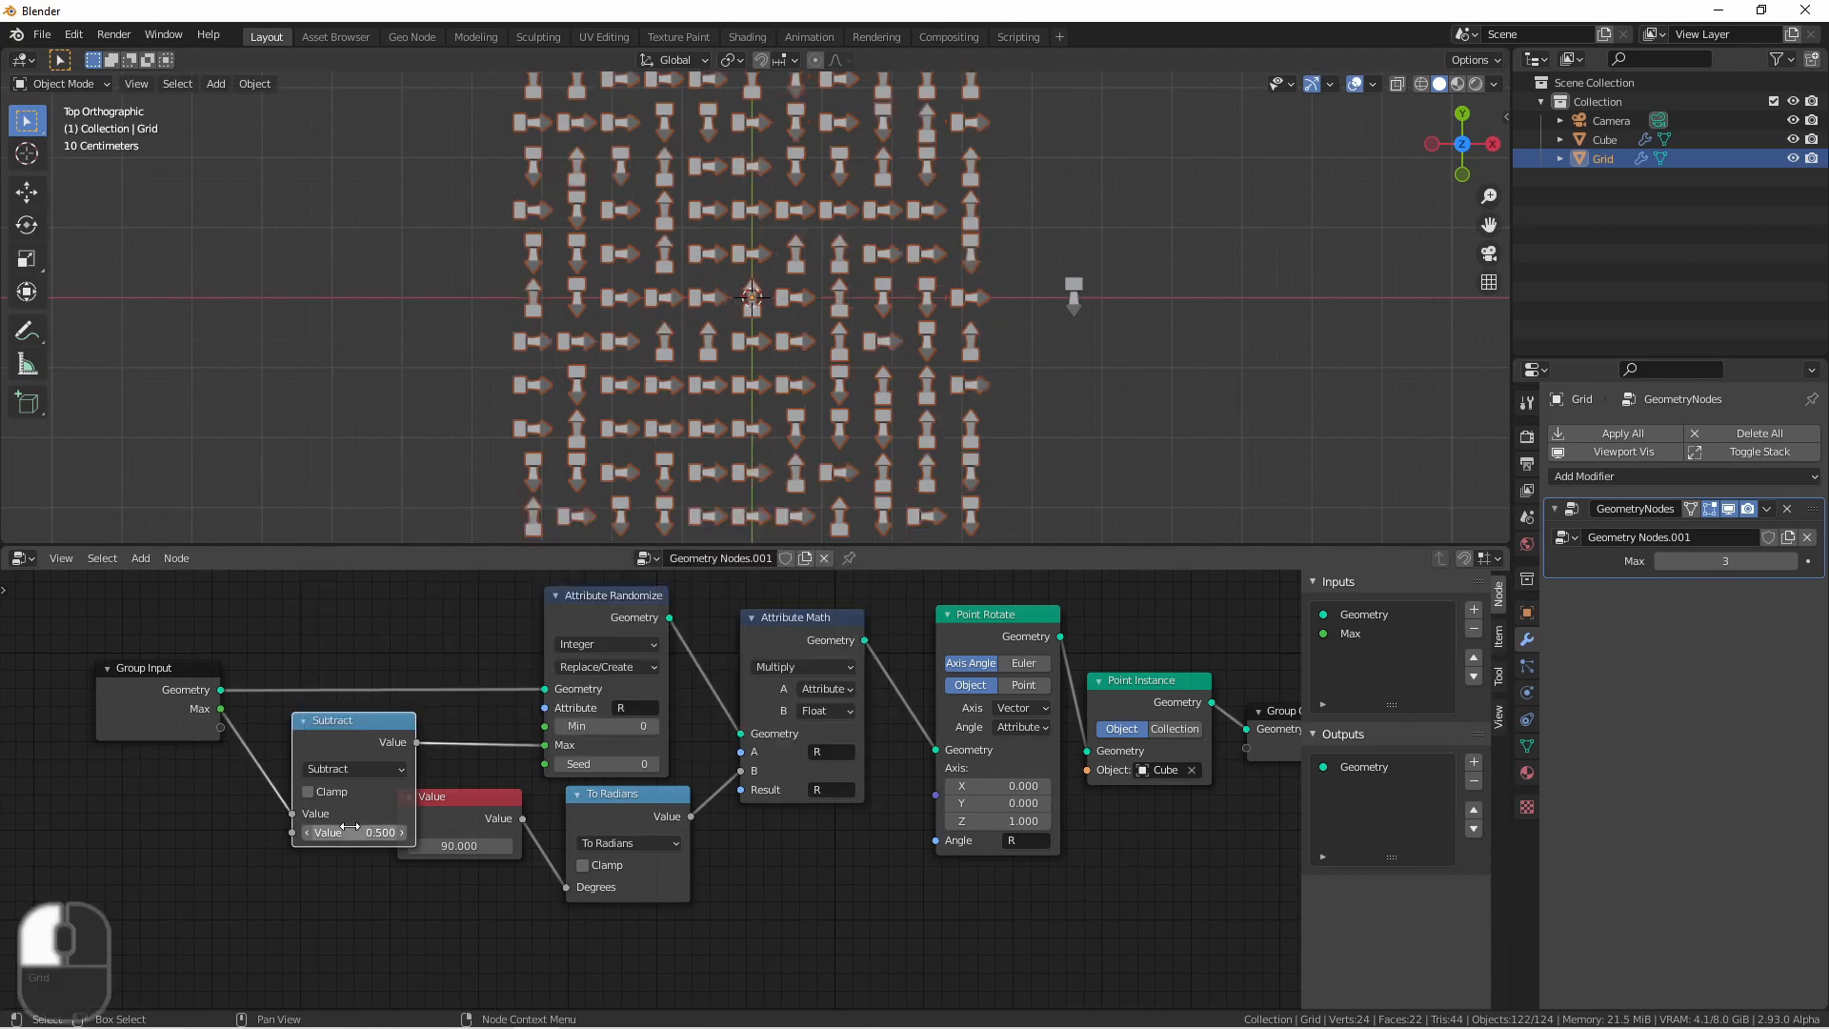
left_click(353, 833)
type("1")
key("Tab")
Step: Move the Value node below the Subtract node and shift Subtract closer to Attribute Randomize
left_click(449, 798)
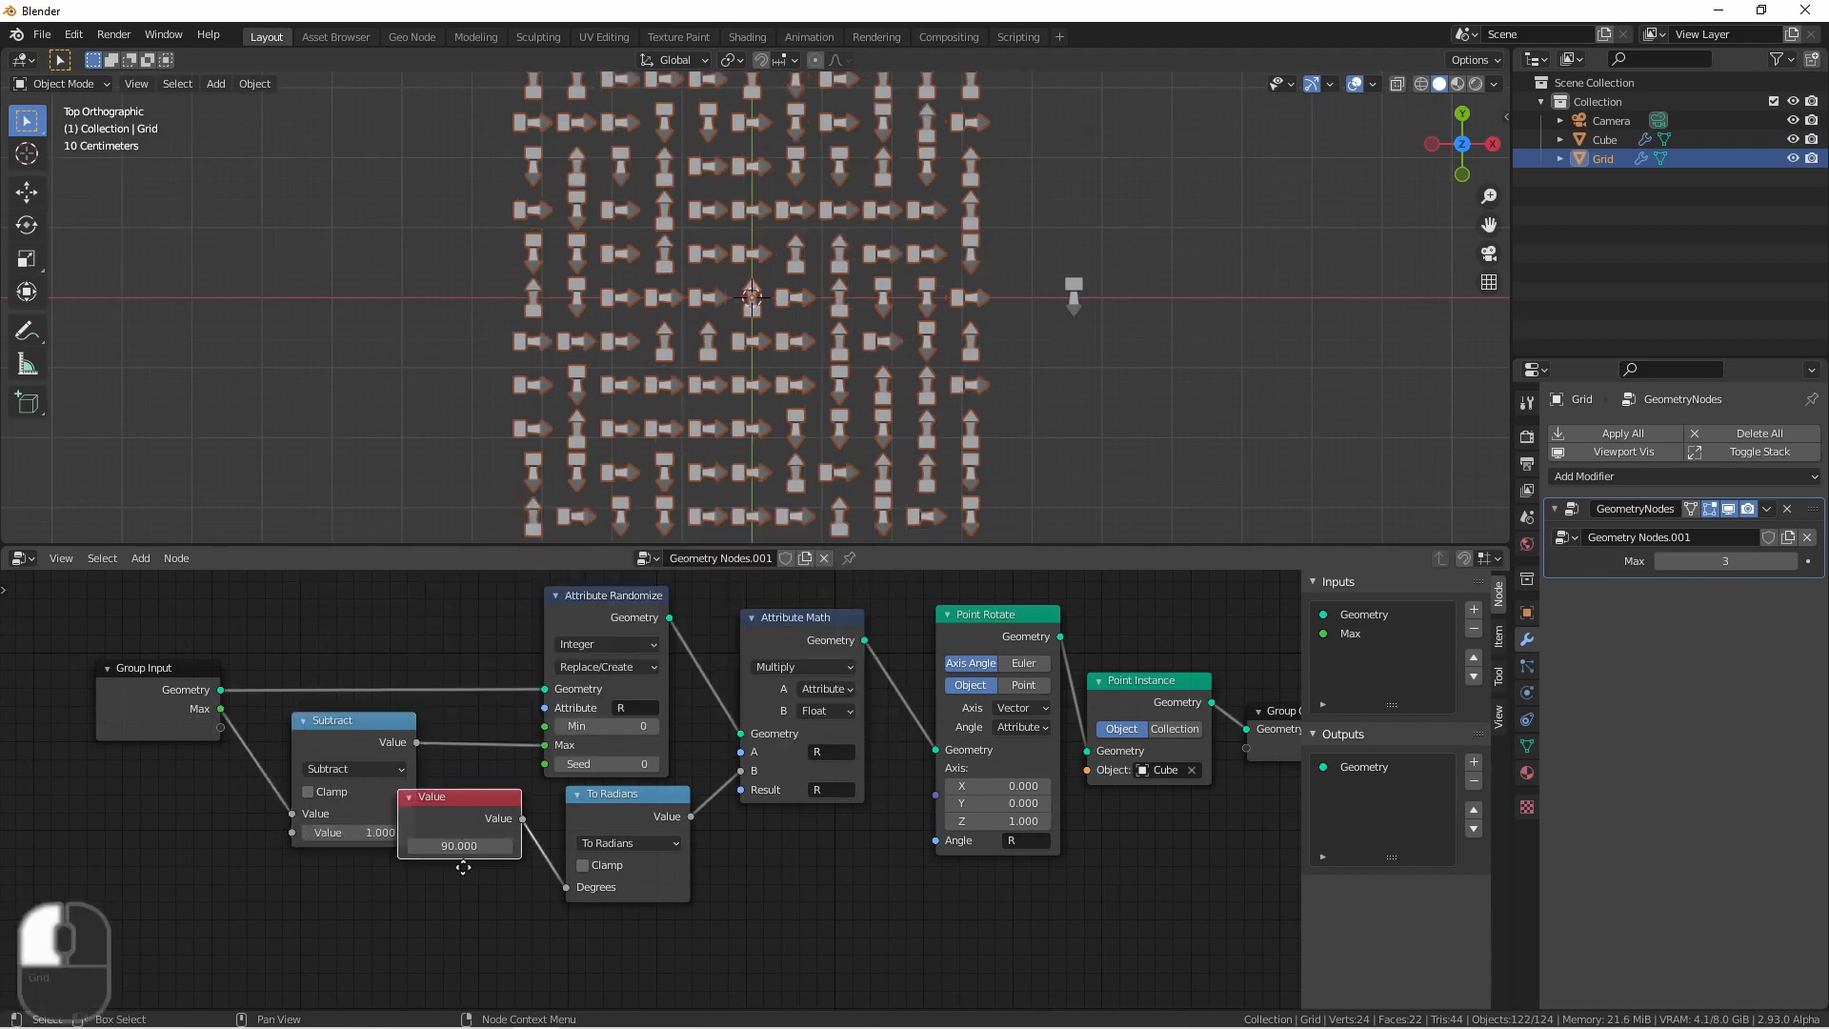
key("g")
left_click(434, 885)
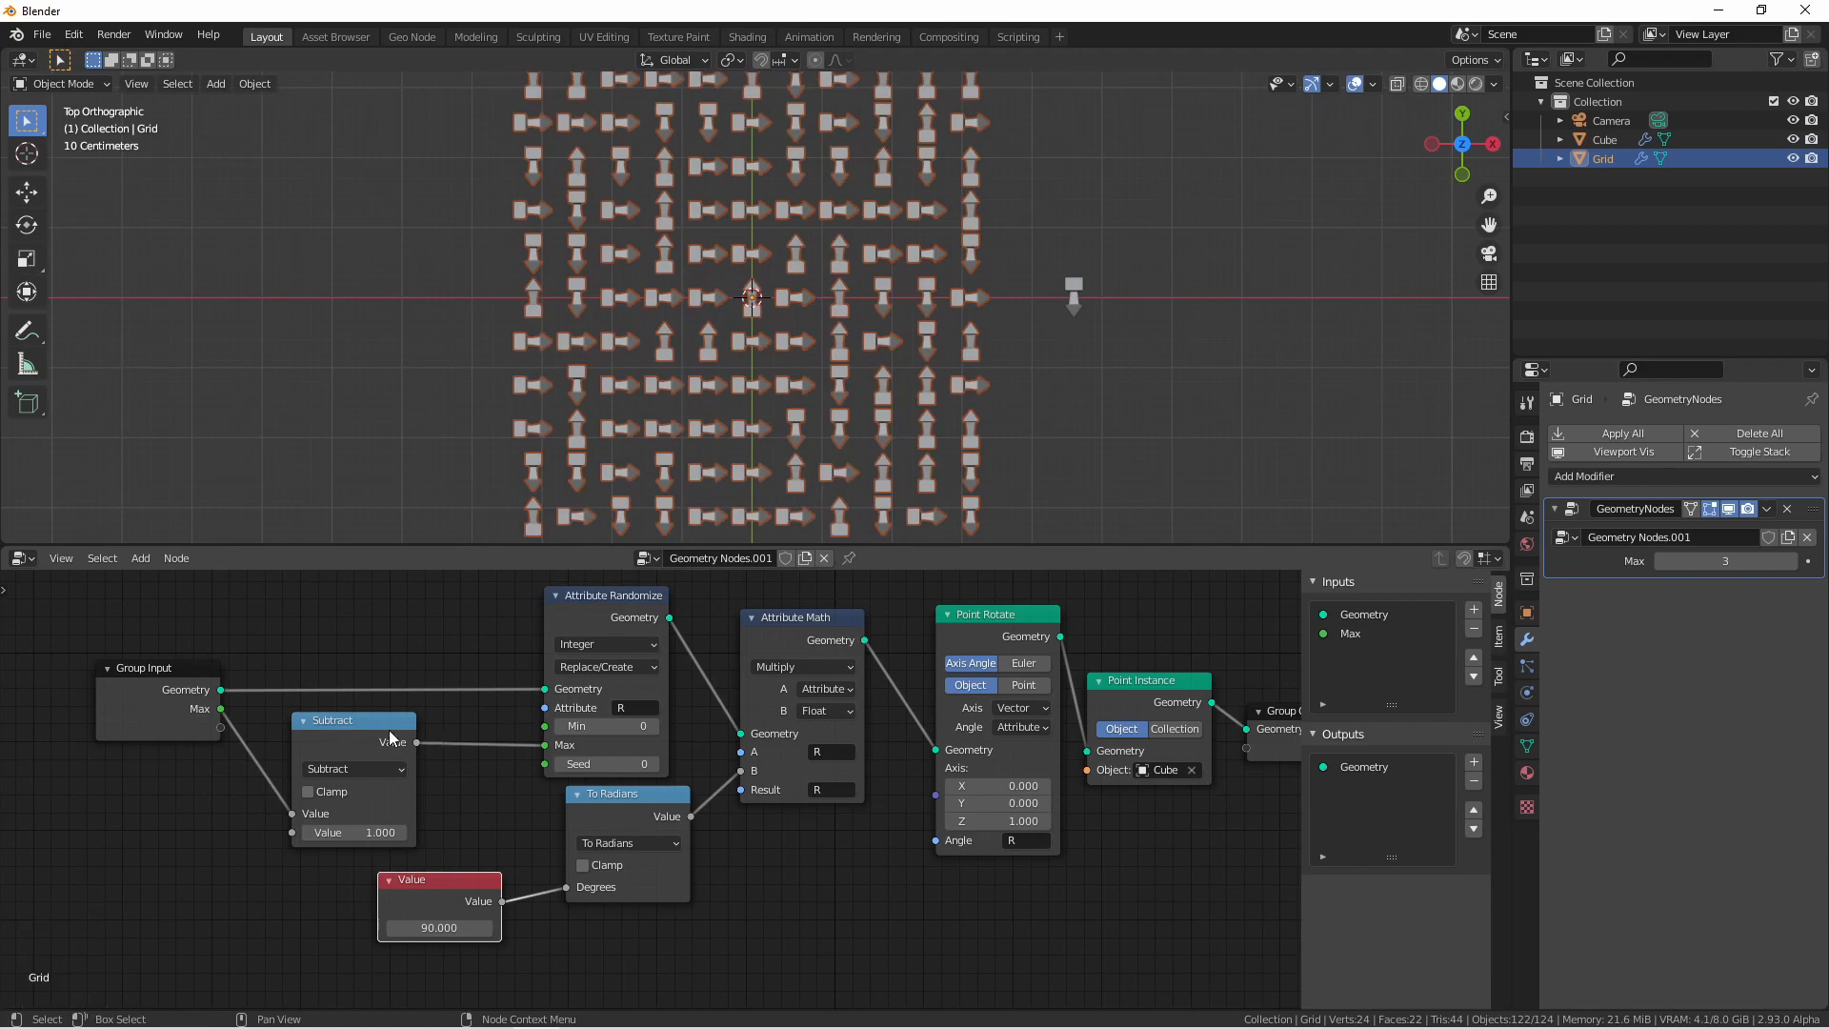
left_click_drag(389, 727, 490, 726)
Step: Raise the Max value in the Geometry Nodes modifier to 5
left_click(152, 669)
left_click(1792, 563)
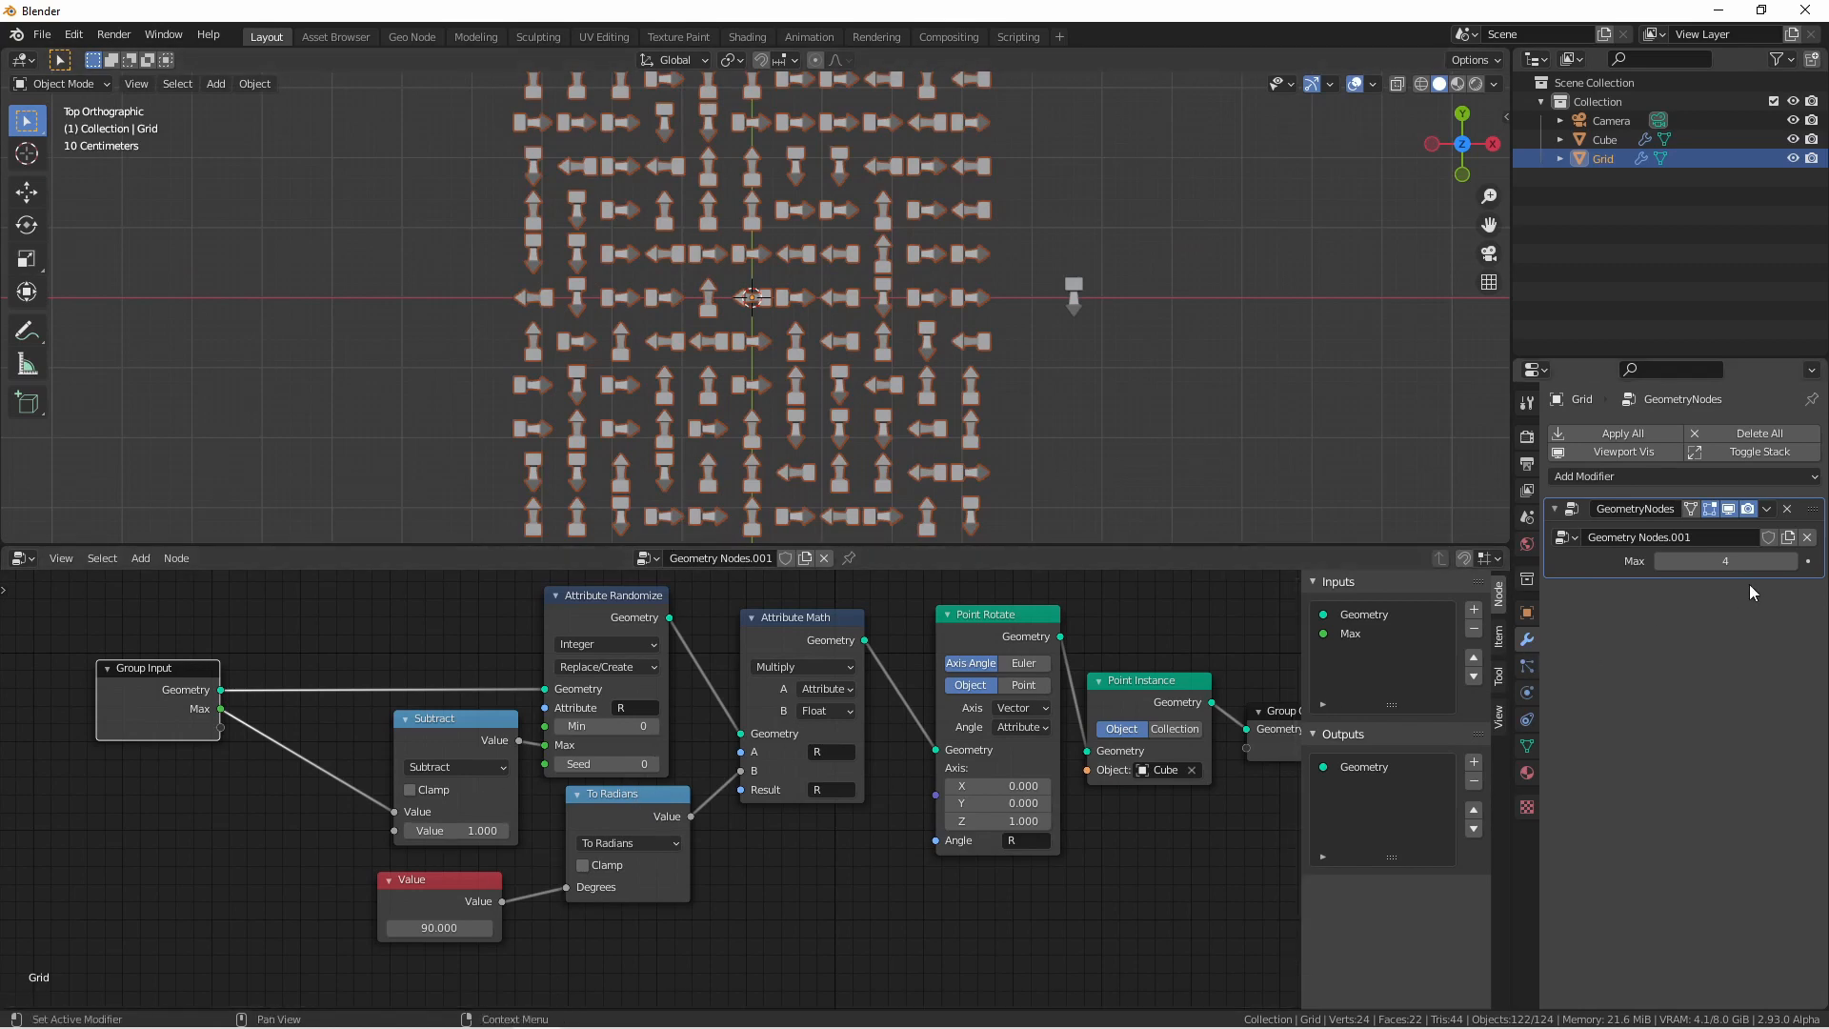
left_click(1791, 562)
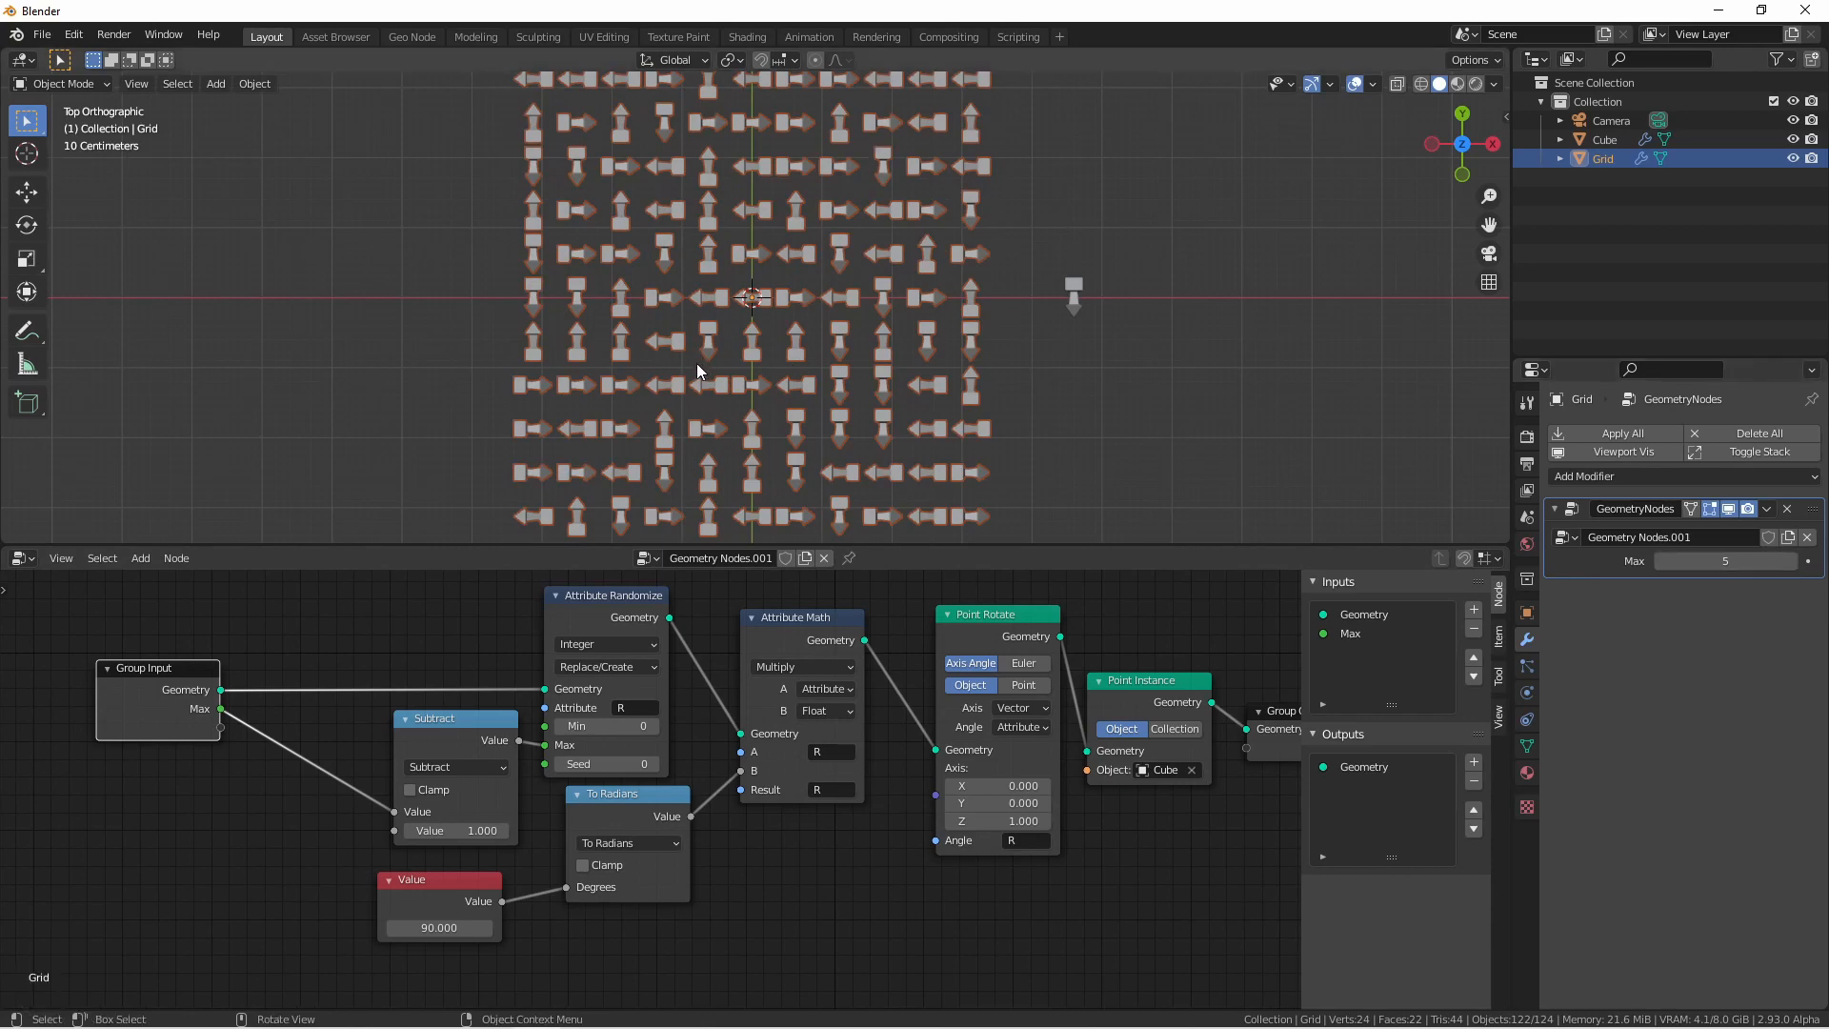
Step: Duplicate the Subtract node beside the Value node, change the copy to Divide, and set its first value to 360
middle_click_drag(586, 929, 635, 864)
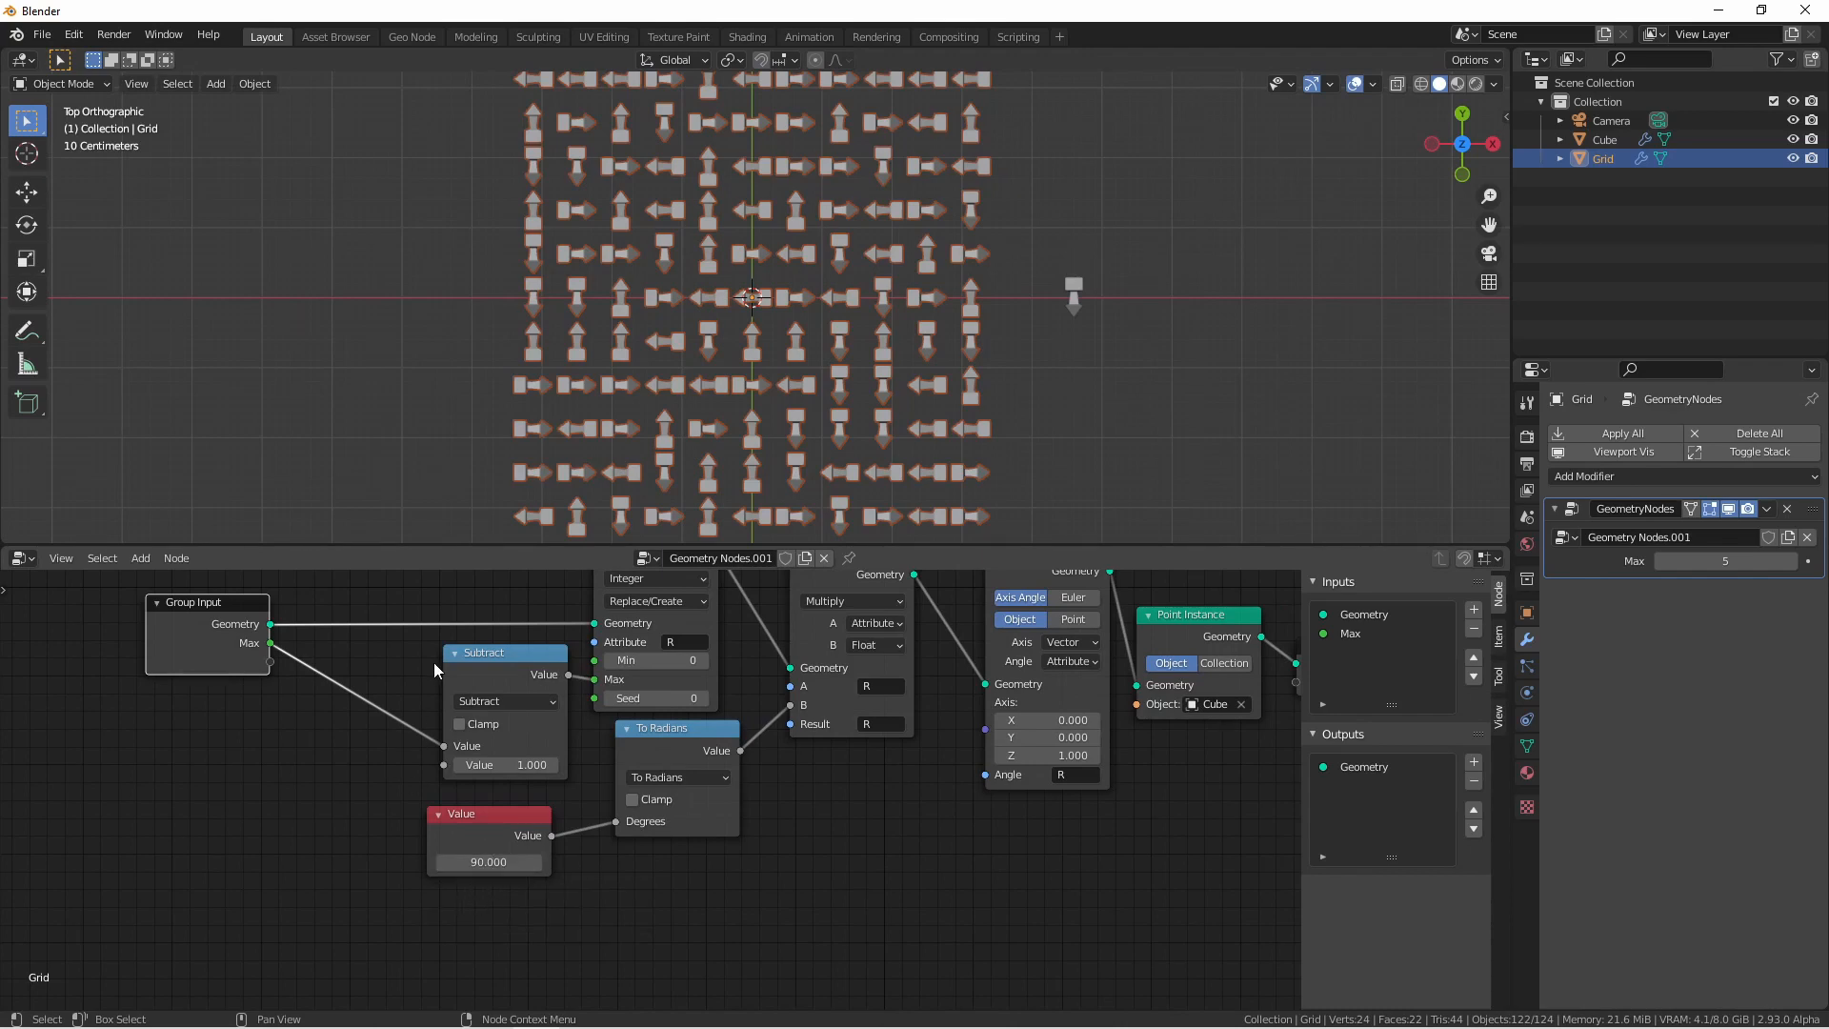
left_click(482, 651)
key("shift+d")
left_click(333, 832)
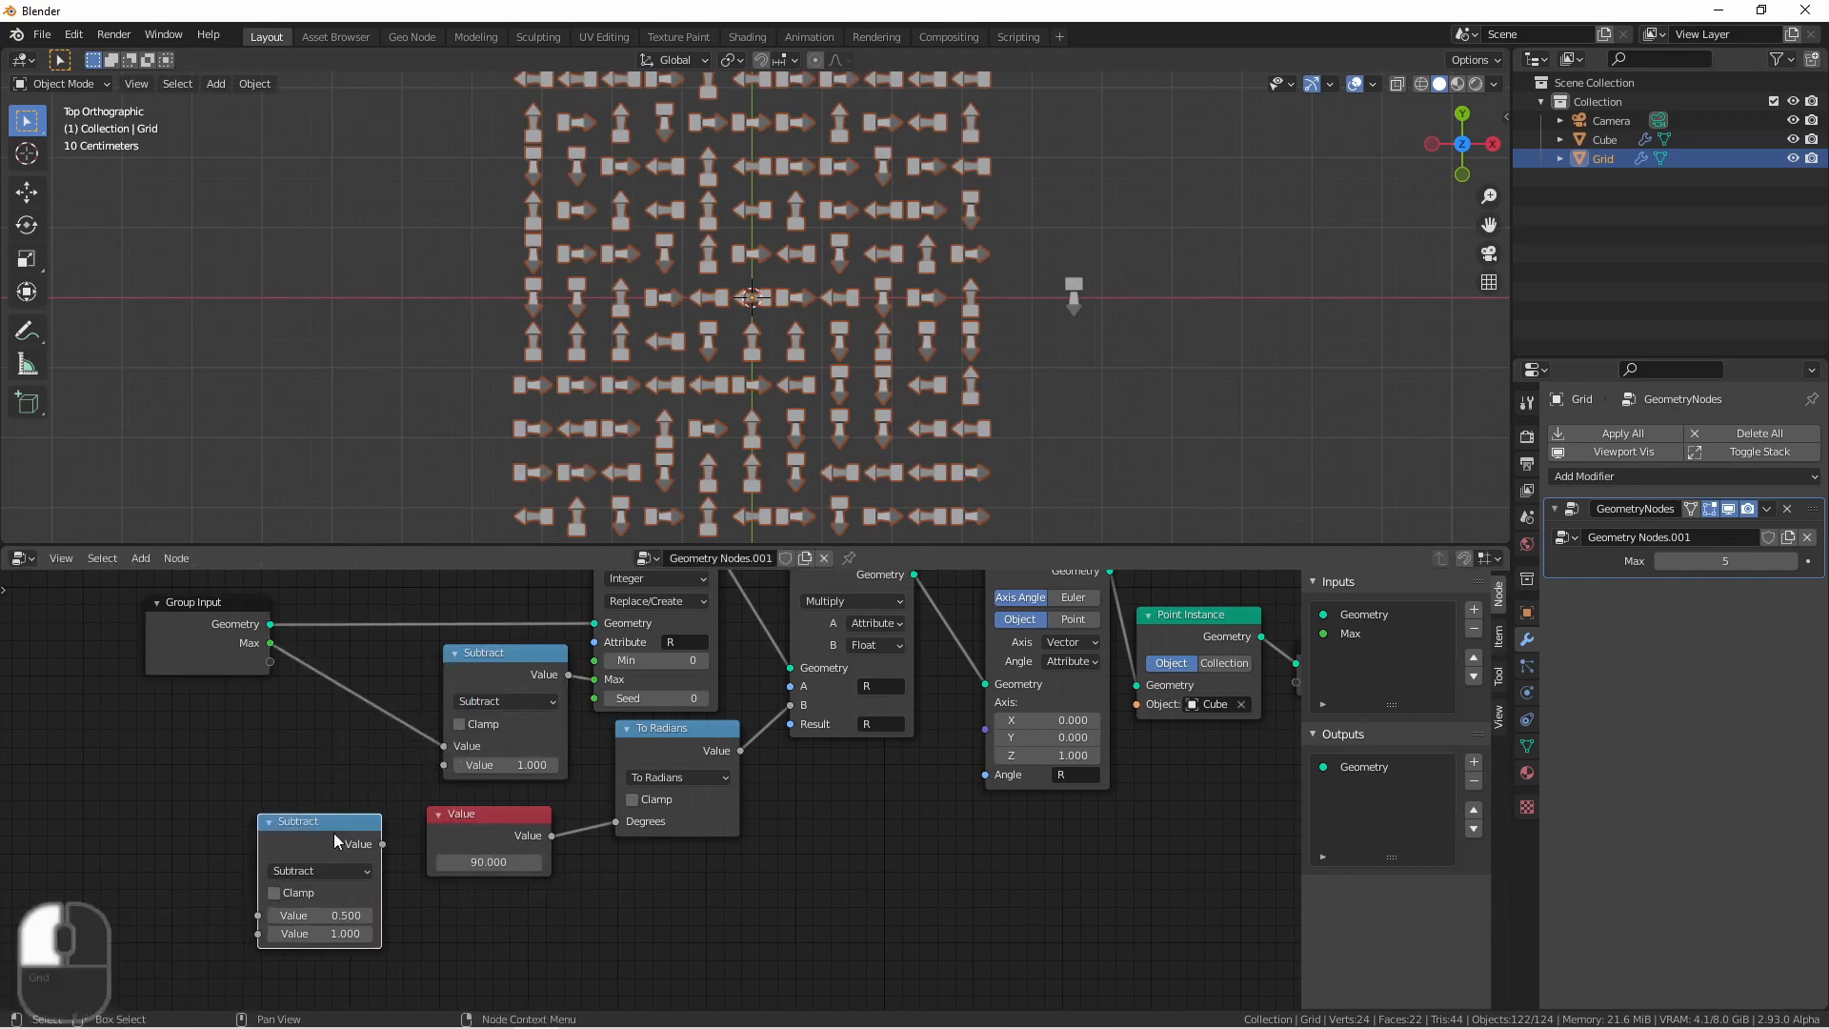
left_click(334, 871)
left_click(318, 705)
left_click(335, 914)
type("360")
key("Return")
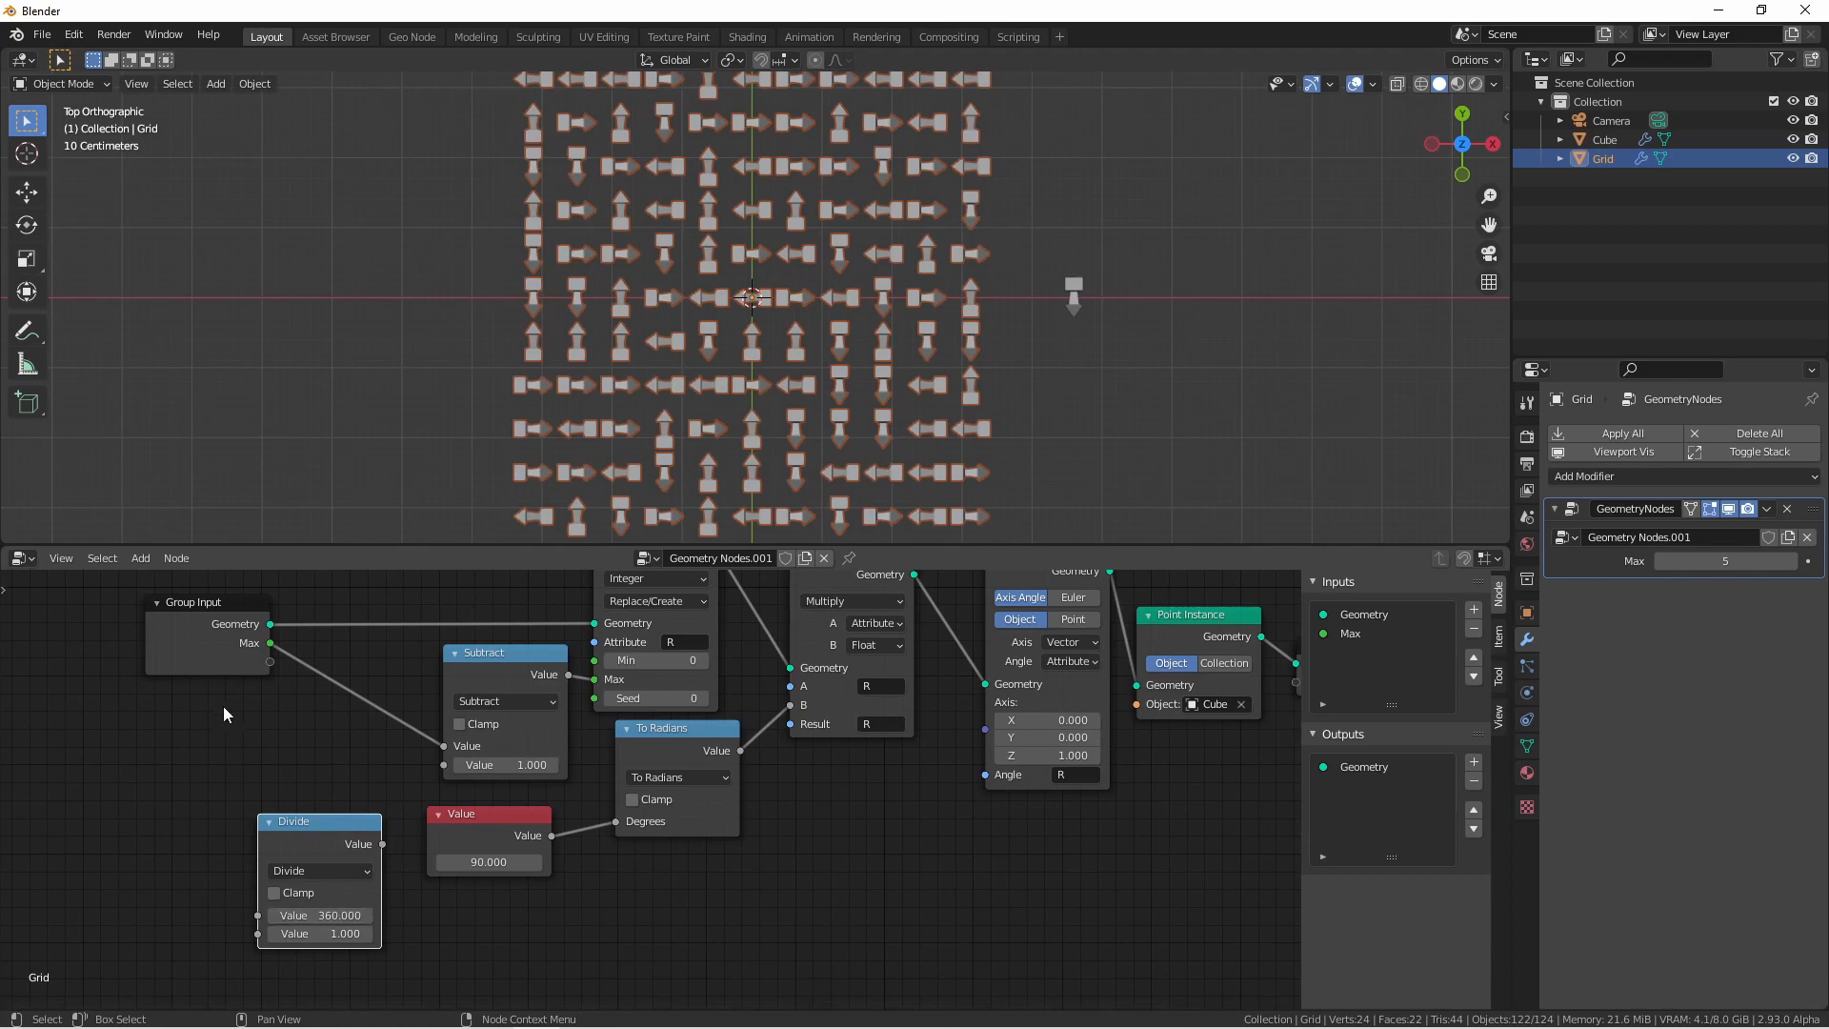
Step: Link Max to the Divide node's second value and replace the Value node with Divide's output as the To Radians input
left_click_drag(270, 644, 258, 933)
left_click(517, 825)
key("x")
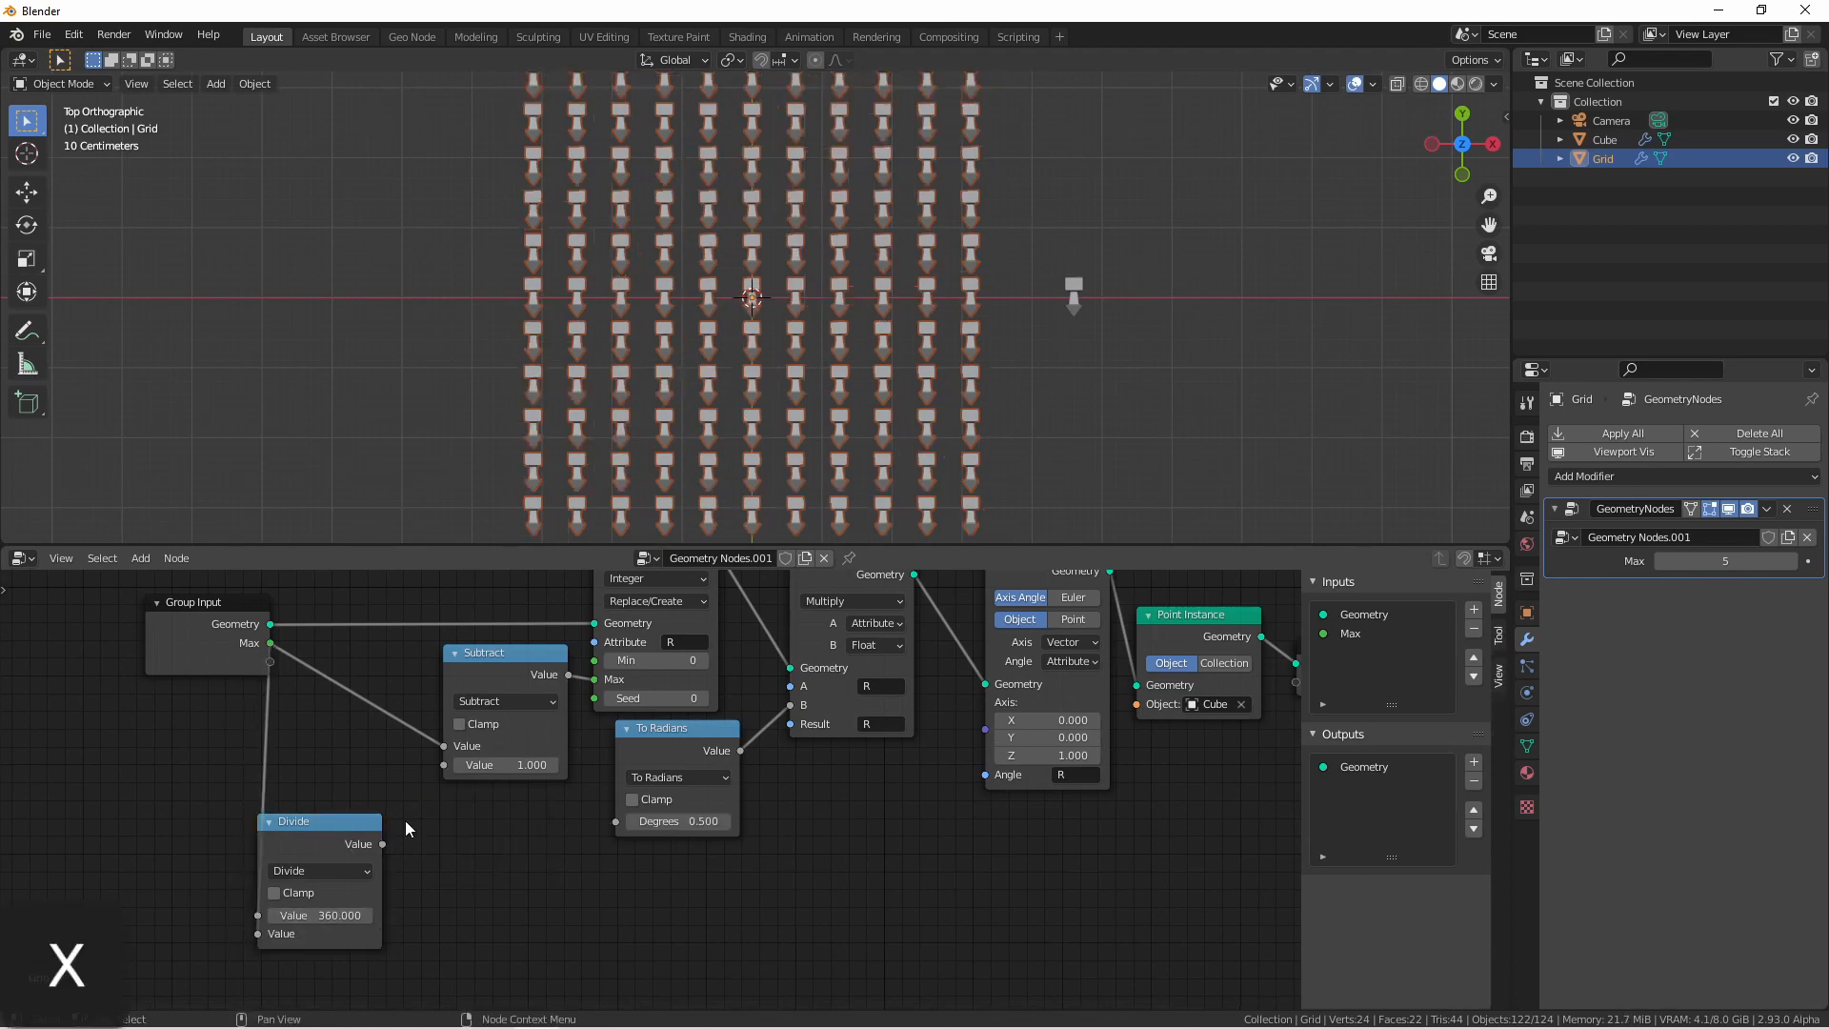
left_click_drag(383, 844, 615, 820)
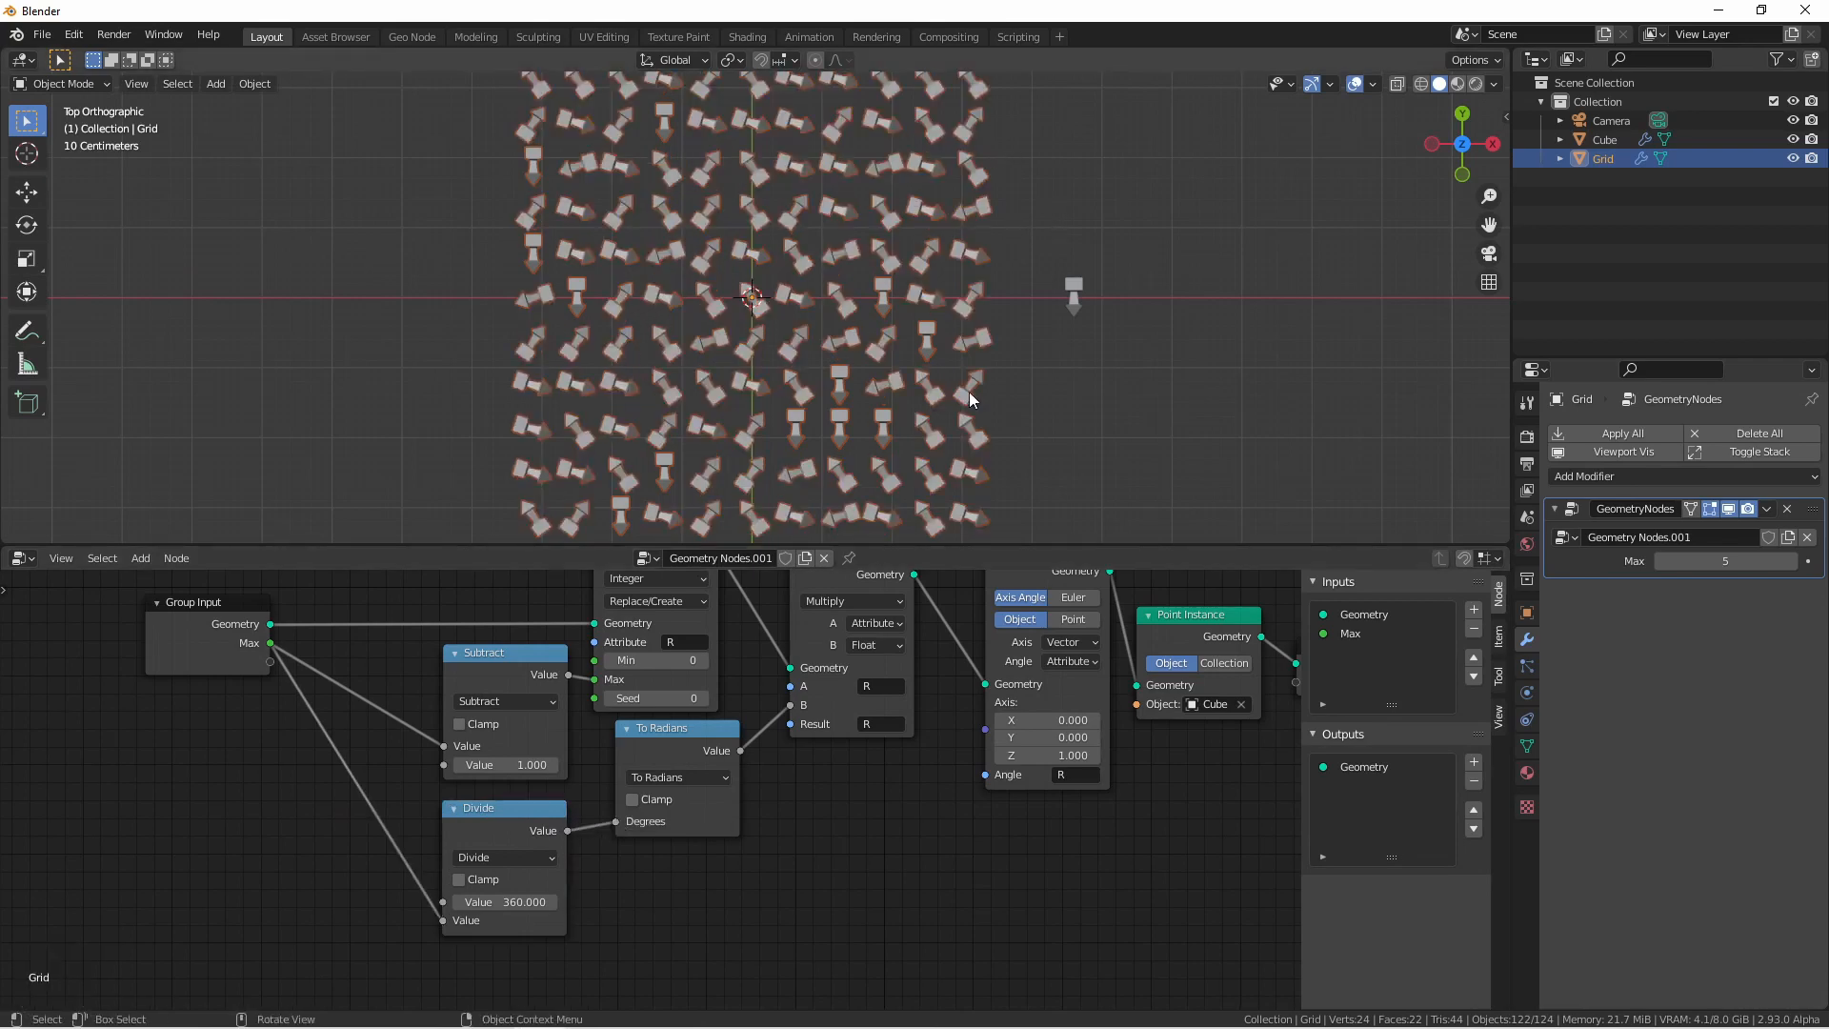
Step: Test the modifier's Max value in single increments up to 10 and bring it back to 4
left_click(1796, 561)
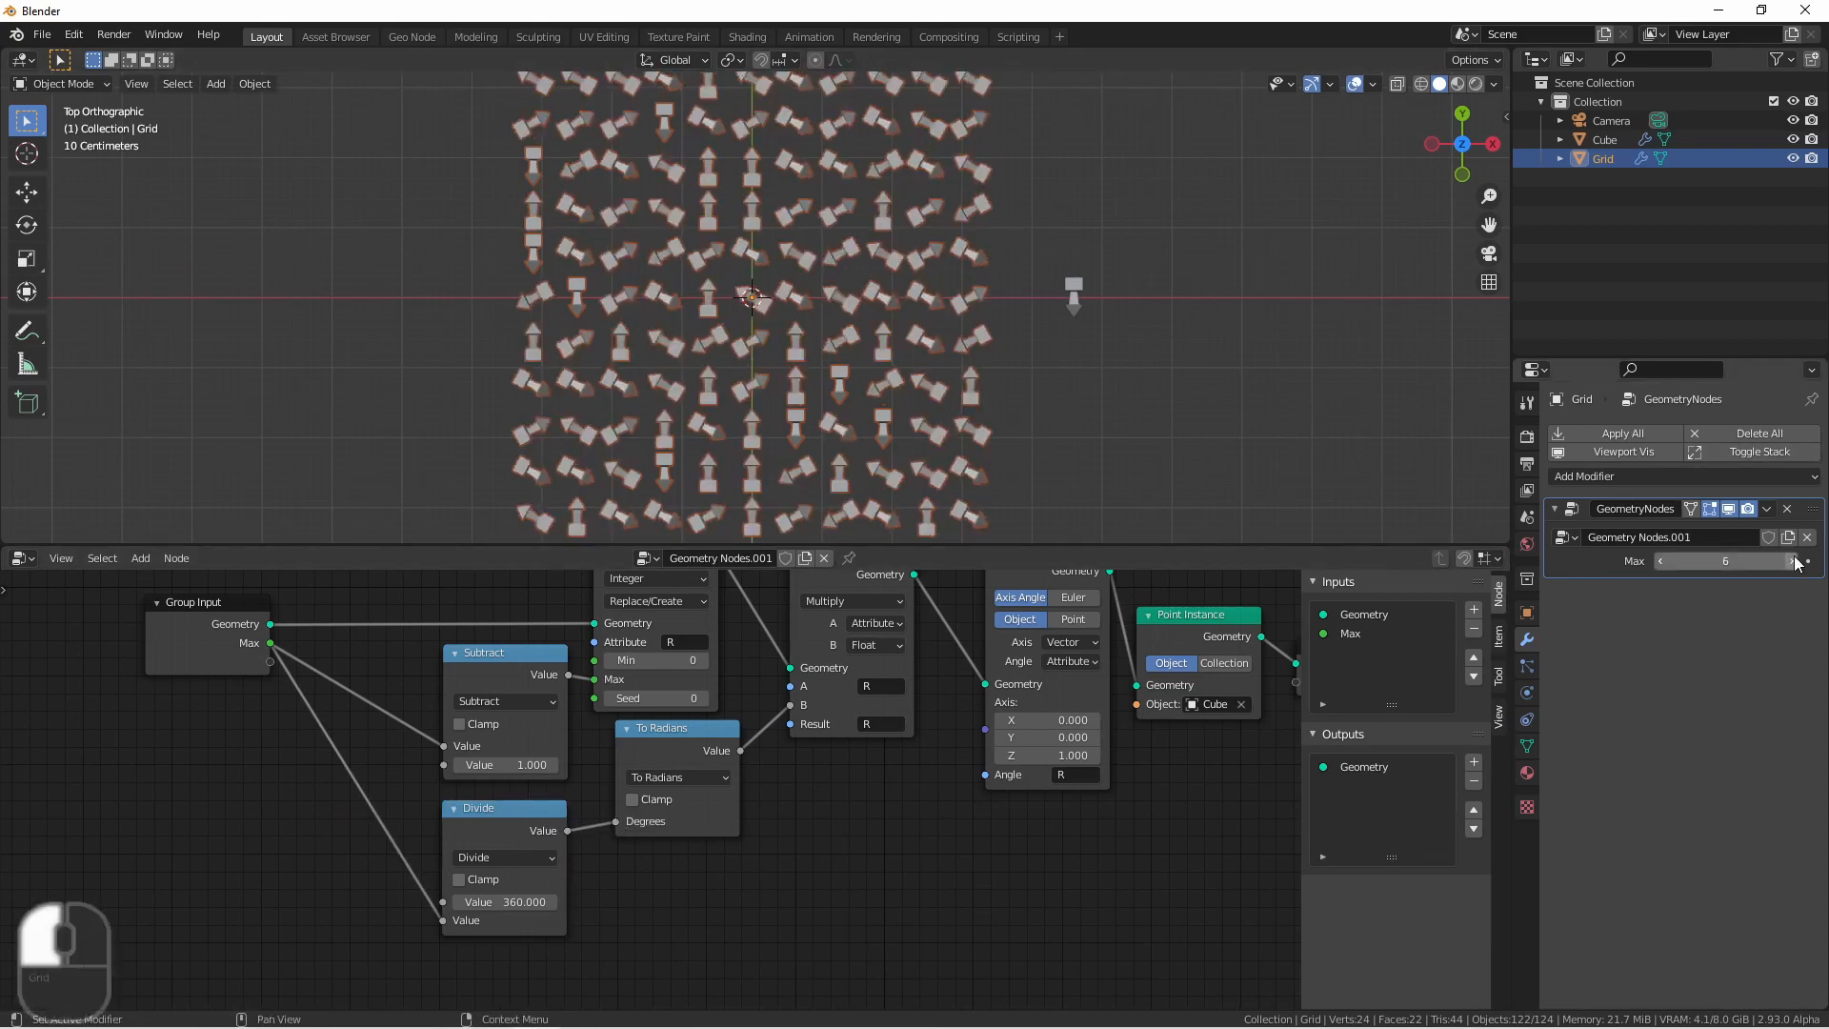
left_click(1796, 561)
left_click(1796, 561)
left_click(1796, 561)
left_click(1796, 561)
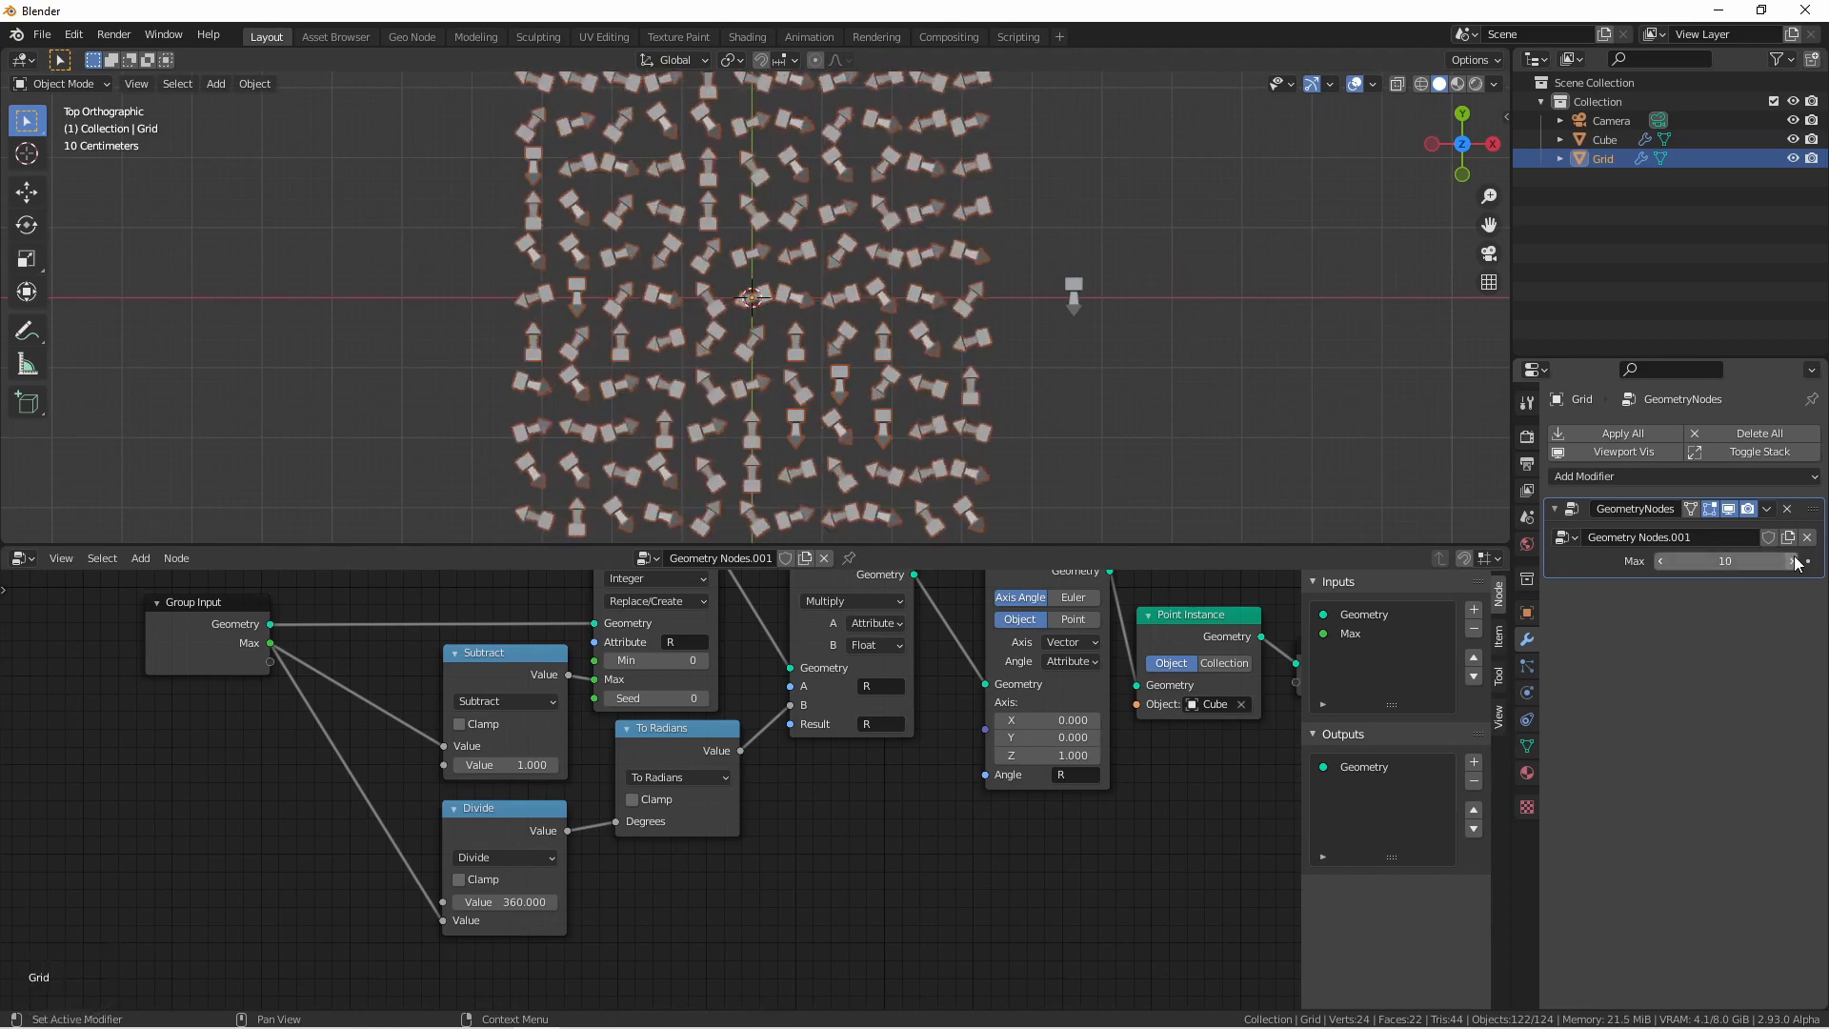
left_click_drag(1796, 561, 1715, 562)
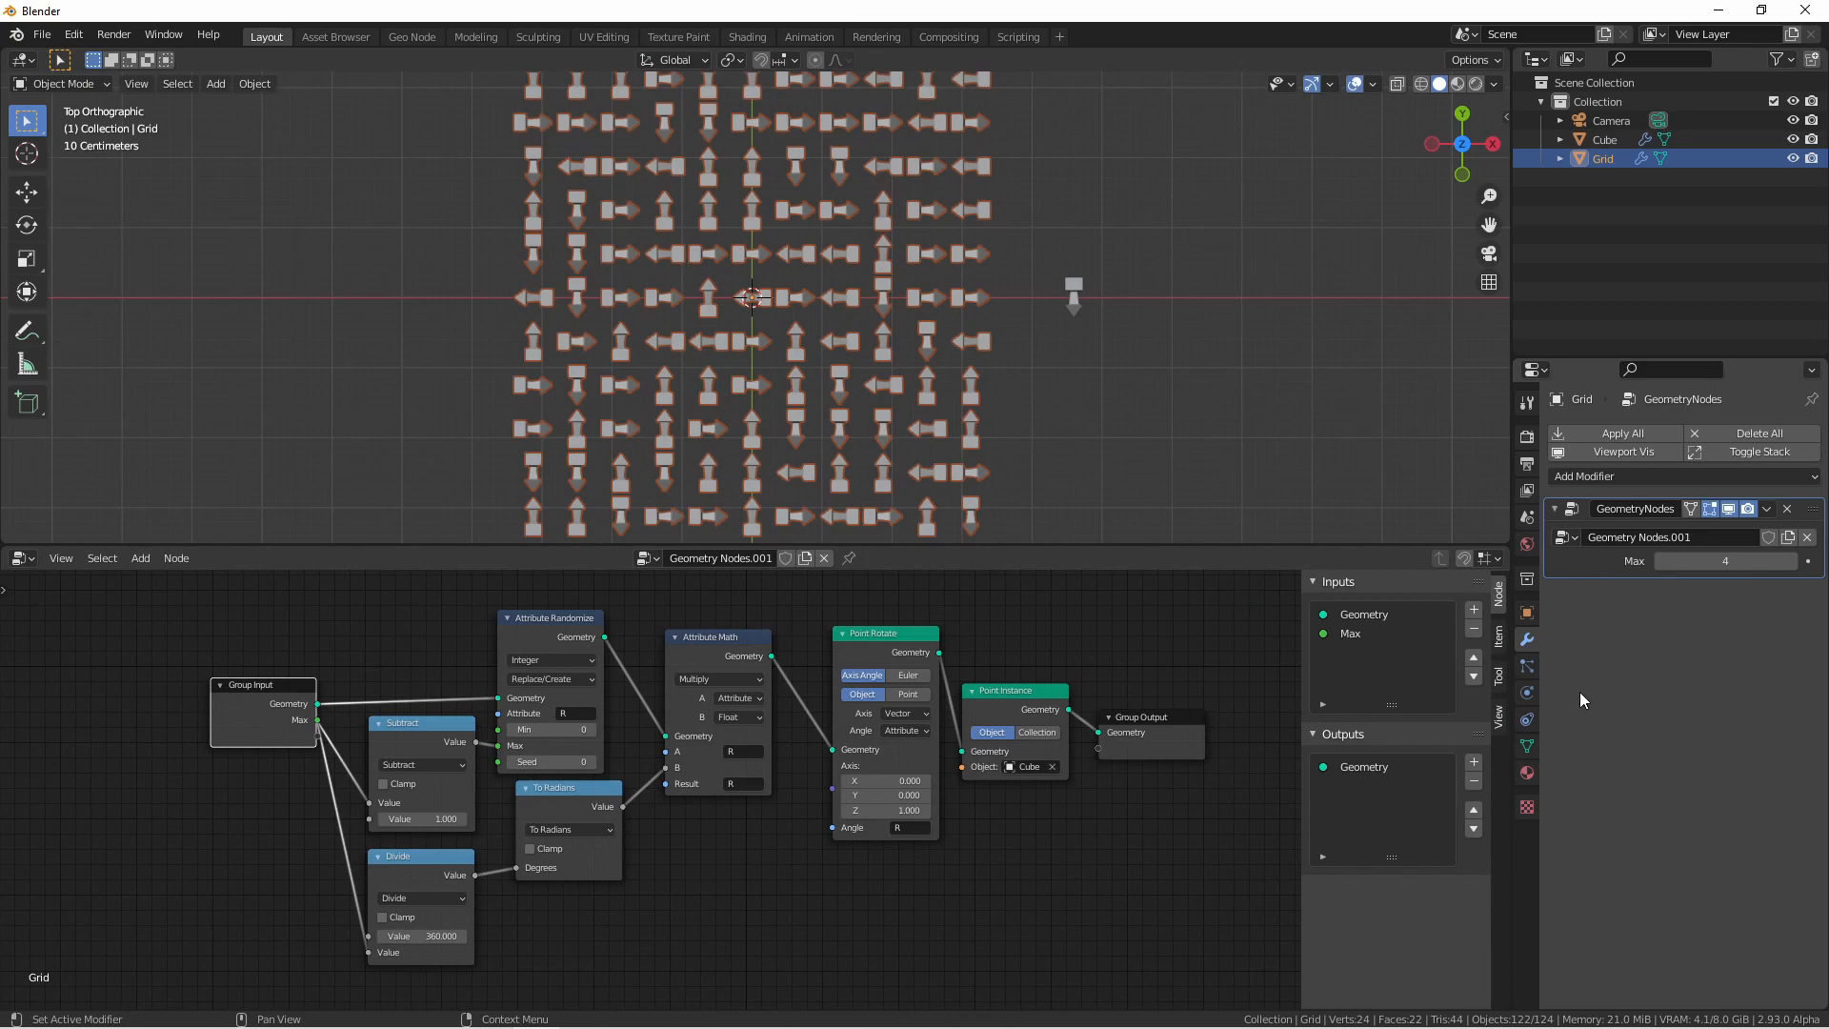